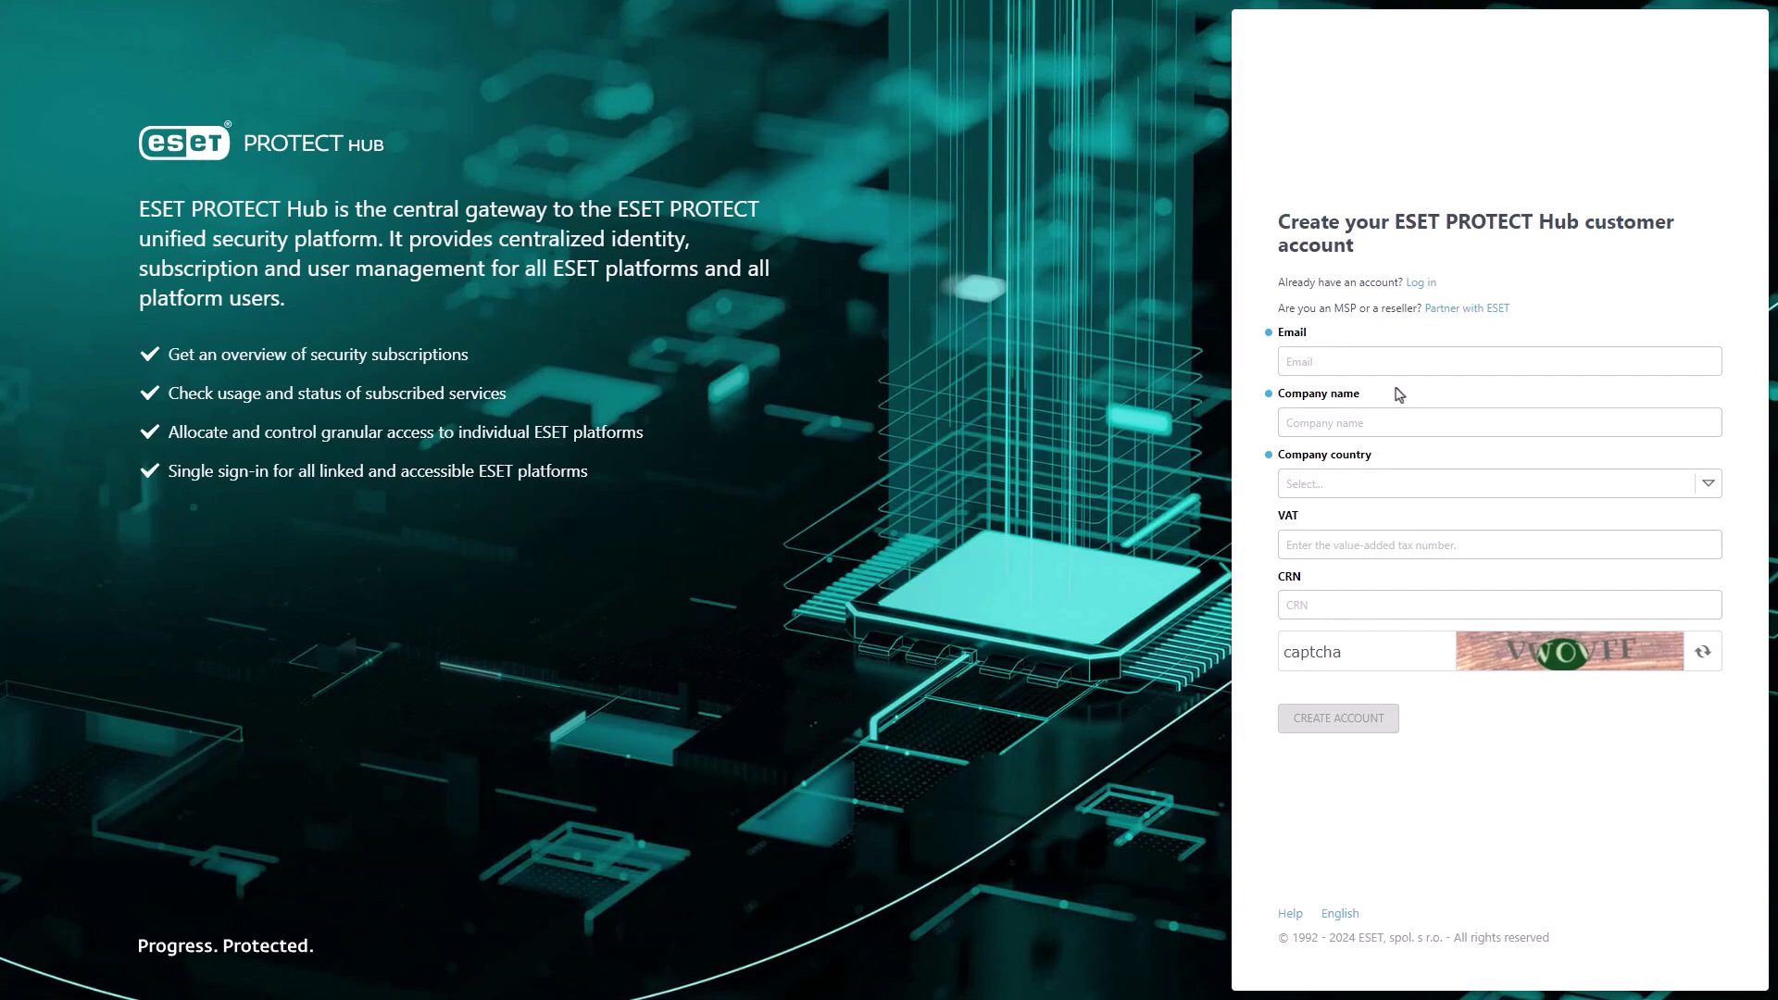
- Enter the account e-mail, company name 'Rice Company' and the company country
{"action": "left_click", "coordinate": [1369, 365]}
{"action": "key", "text": "ctrl+v"}
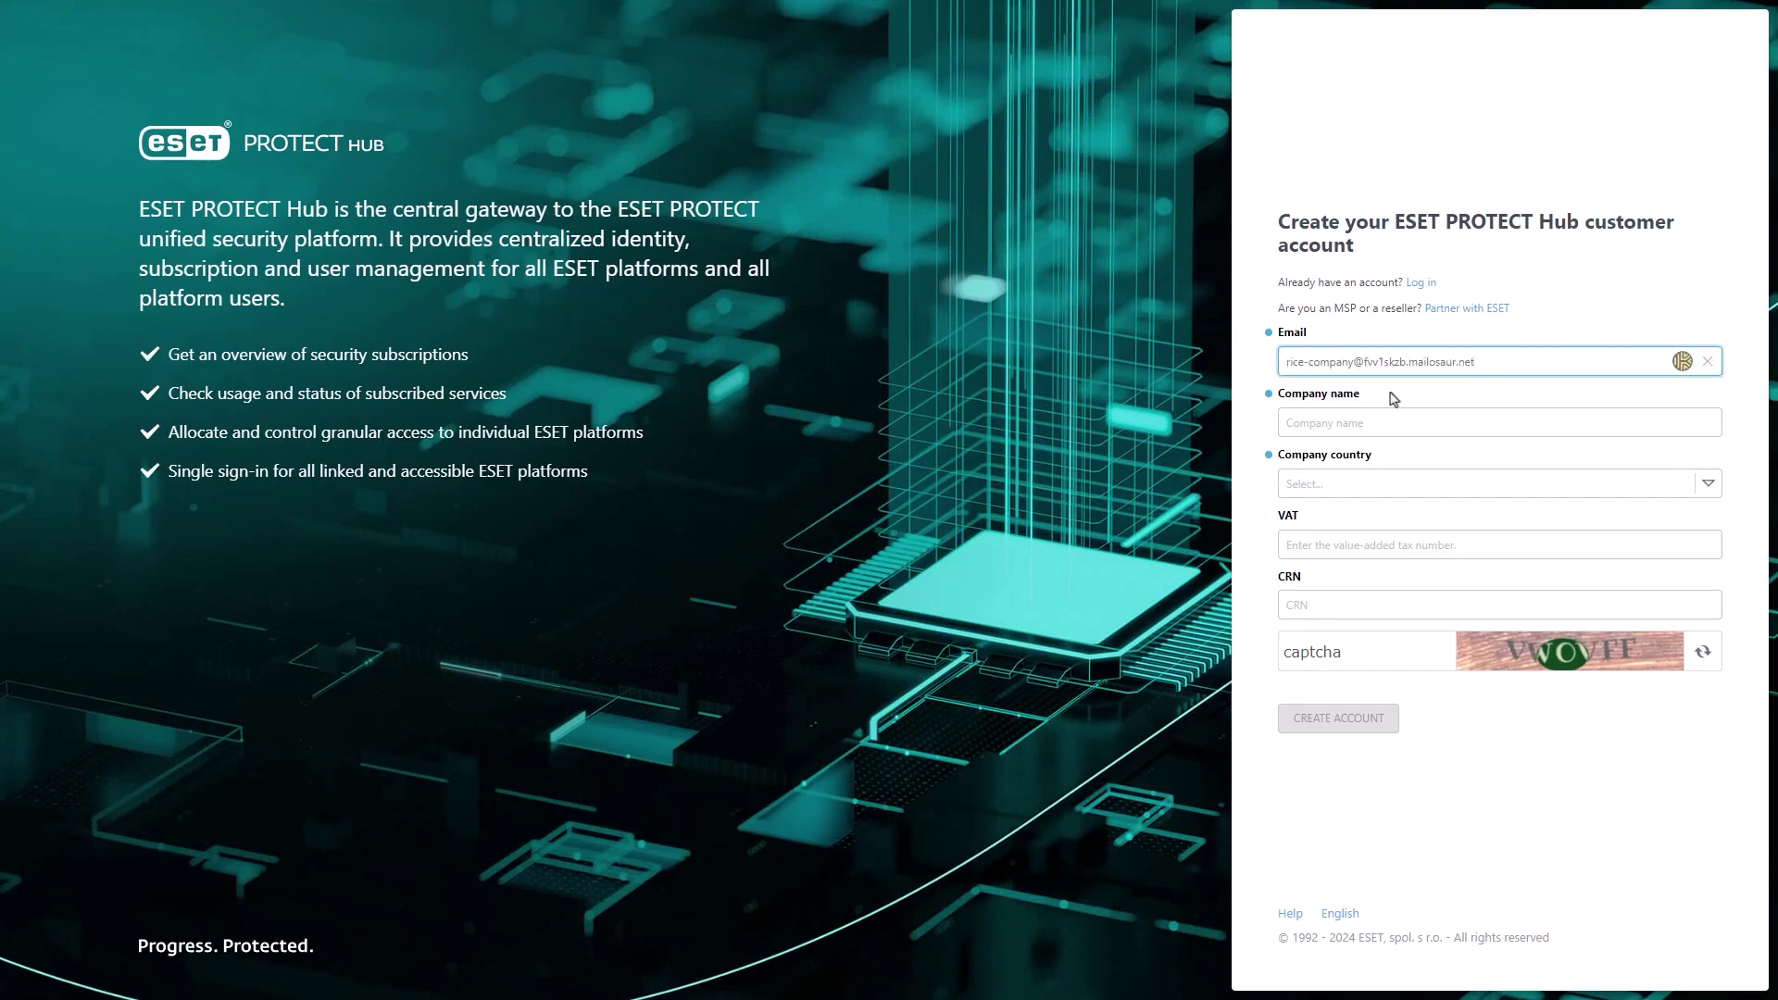
{"action": "left_click", "coordinate": [1396, 424]}
{"action": "type", "text": "Rice Company"}
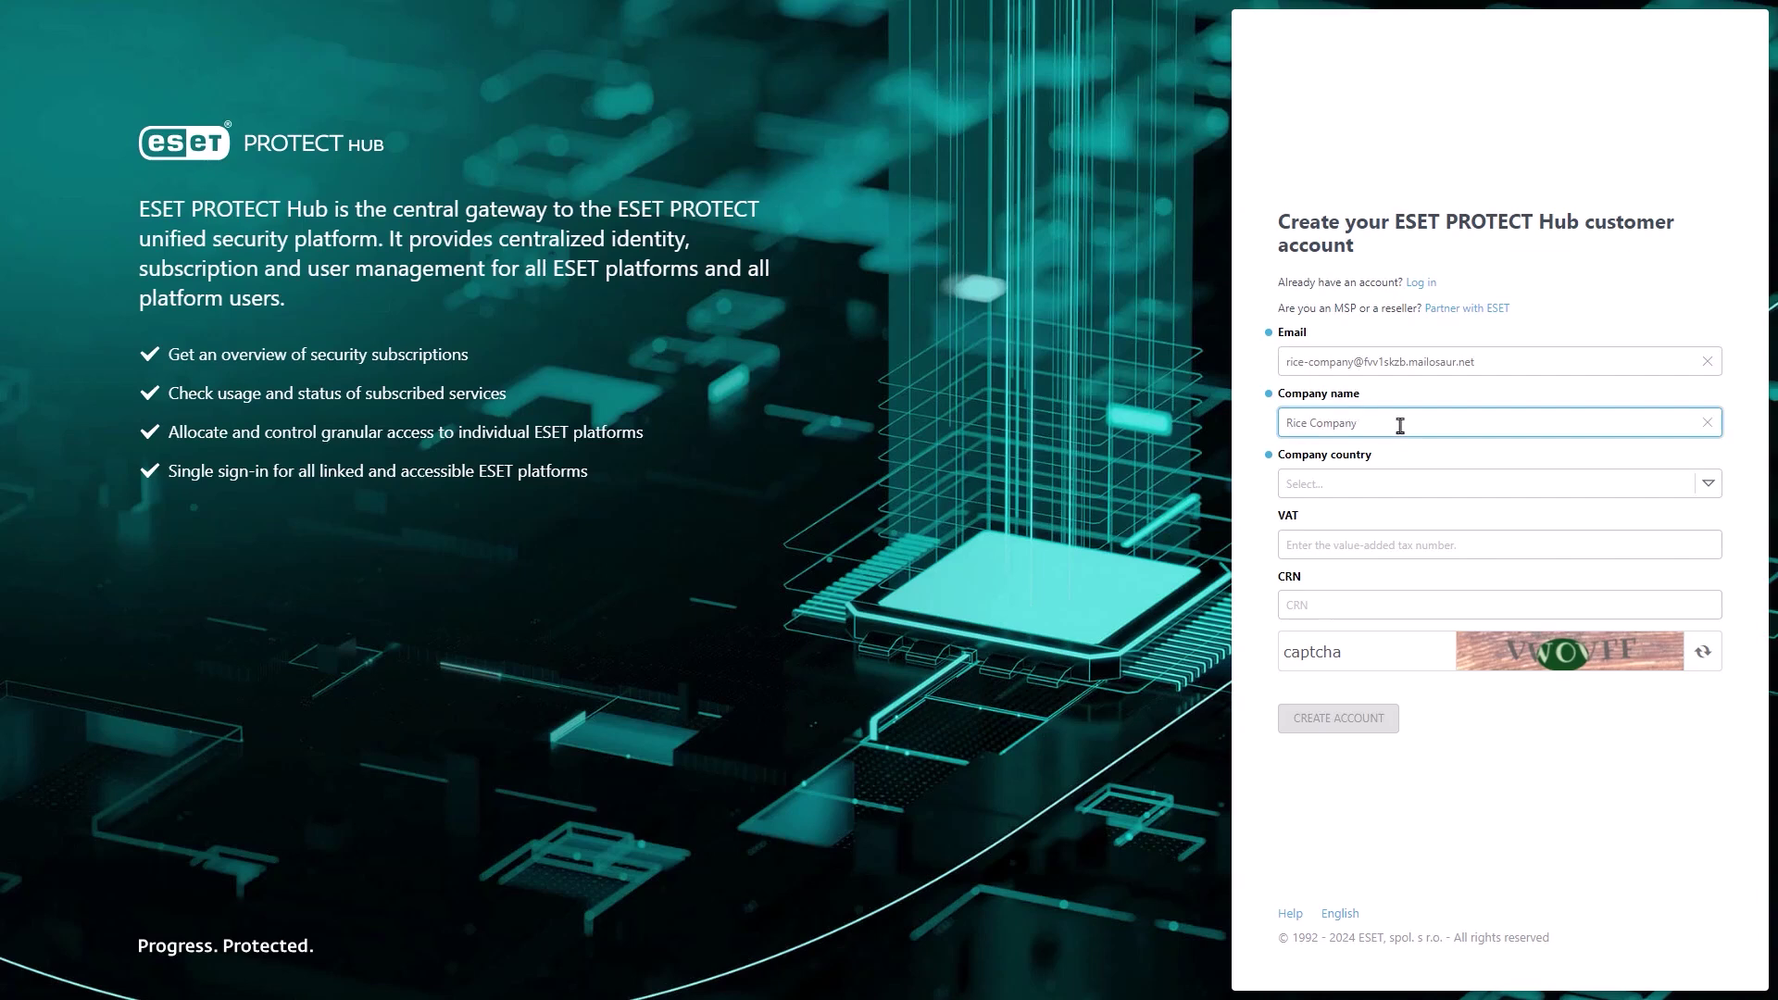
{"action": "left_click", "coordinate": [1409, 485]}
{"action": "left_click", "coordinate": [1369, 519]}
- Fill in the captcha, create the account and follow the e-mail verification link
{"action": "left_click", "coordinate": [1377, 651]}
{"action": "type", "text": "VWOVFF"}
{"action": "left_click", "coordinate": [1338, 718]}
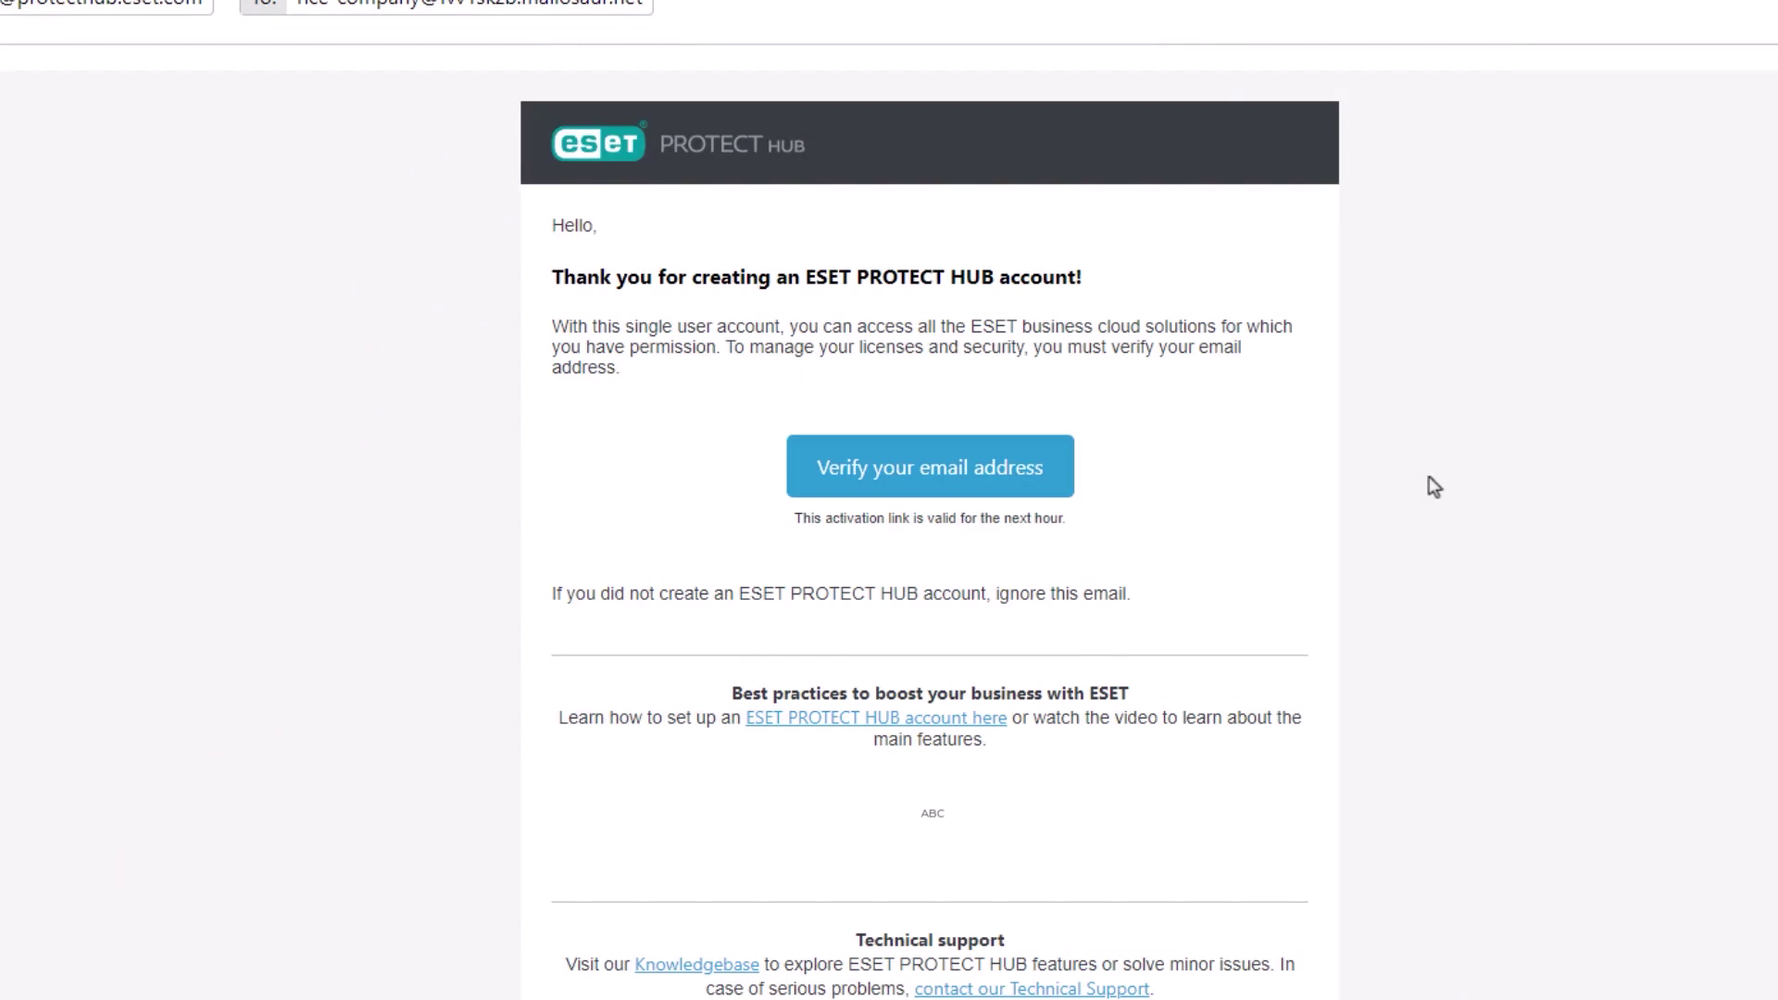
{"action": "left_click", "coordinate": [950, 458]}
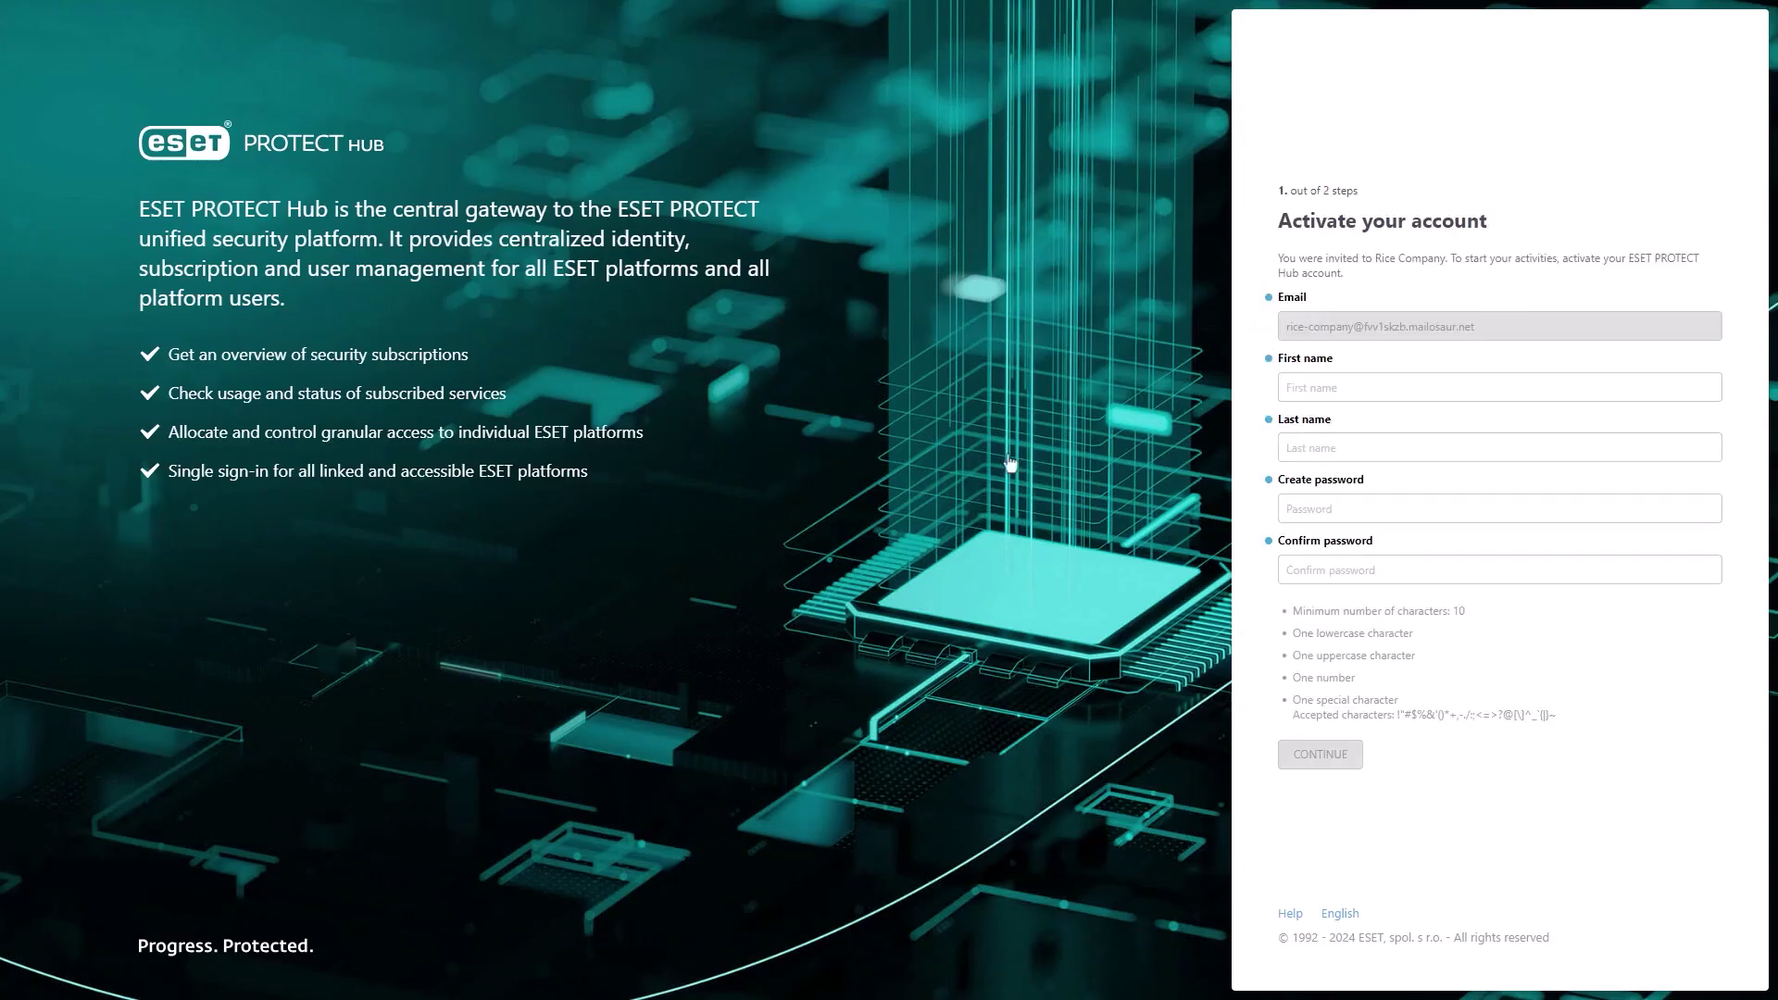
- Fill in first and last name and a matching password on activation step 1
{"action": "left_click", "coordinate": [1368, 382]}
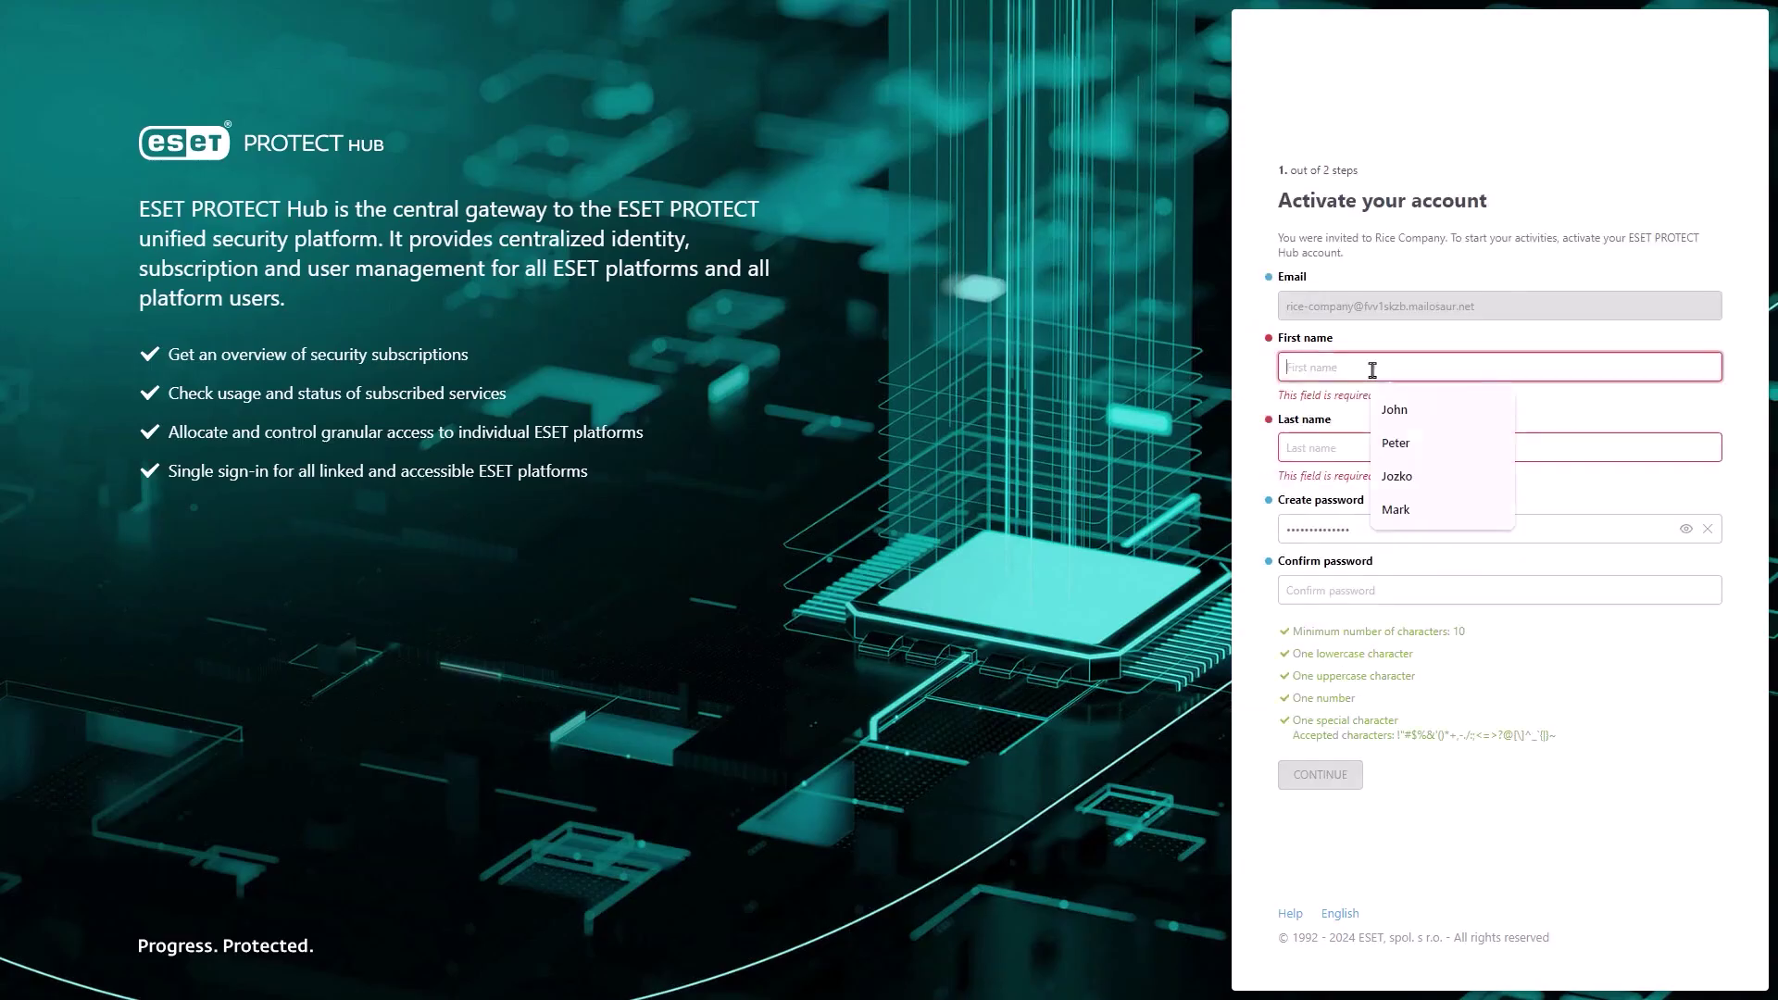
{"action": "left_click", "coordinate": [1385, 398]}
{"action": "key", "text": "Tab"}
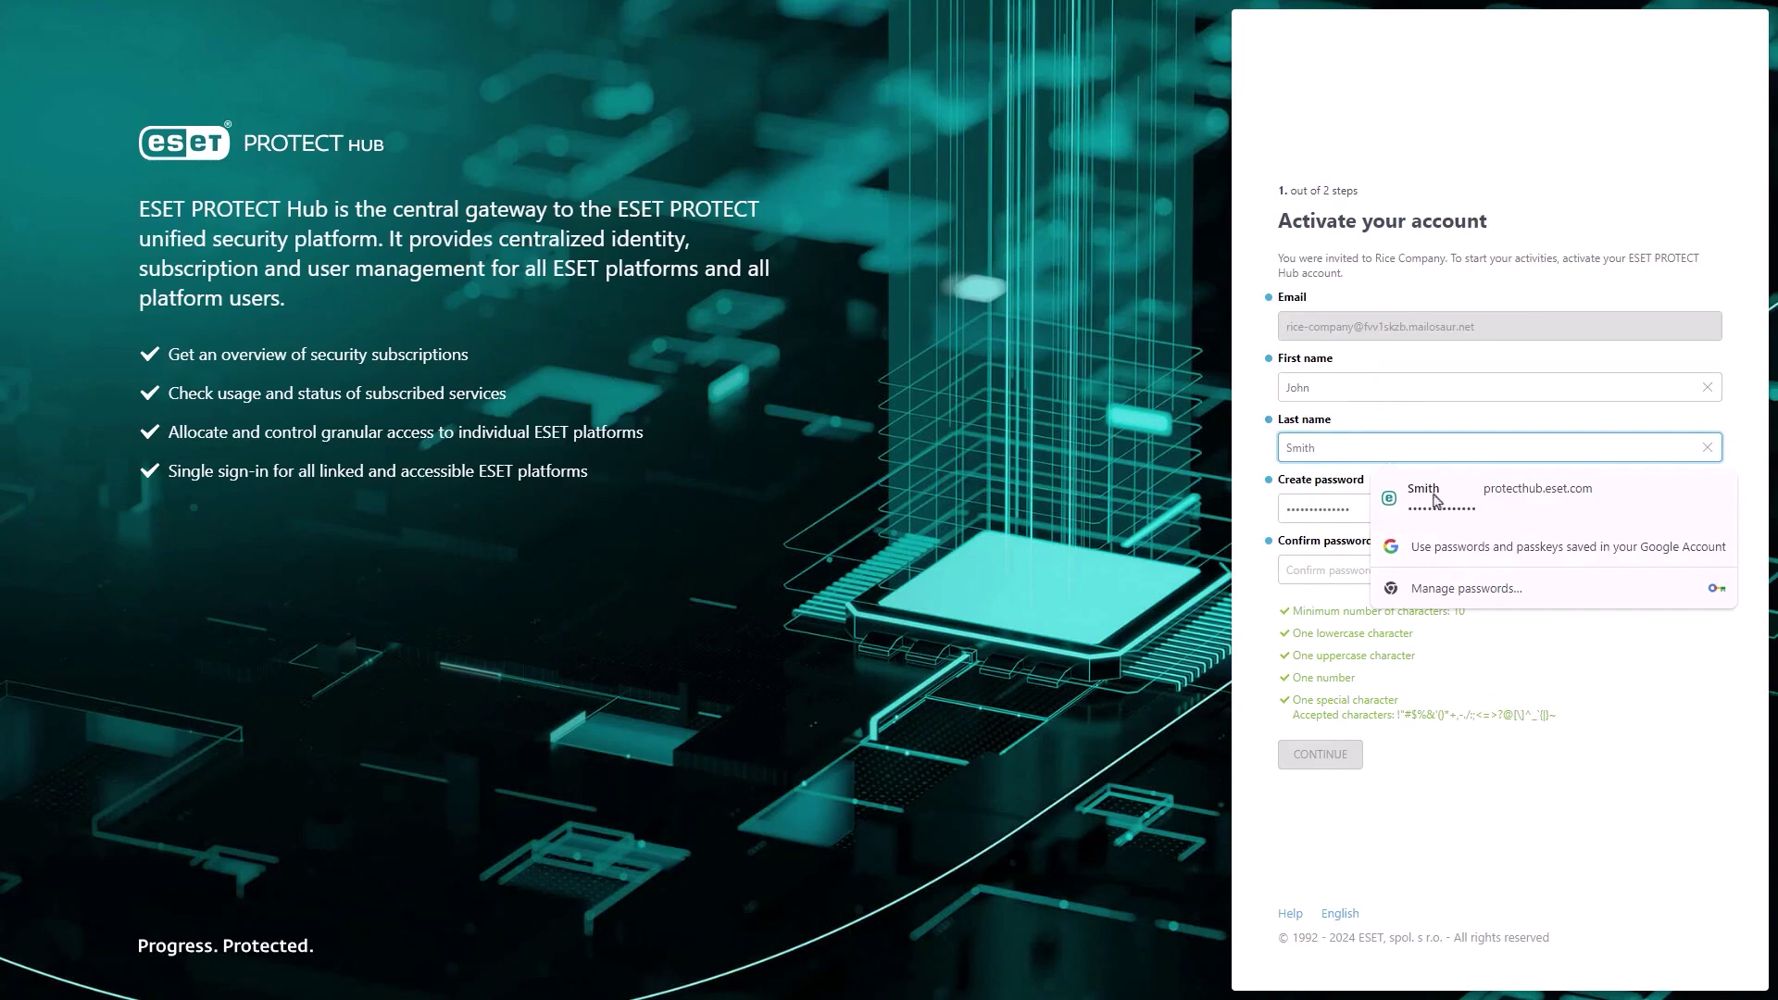
{"action": "left_click", "coordinate": [1433, 495]}
{"action": "left_click", "coordinate": [1450, 576]}
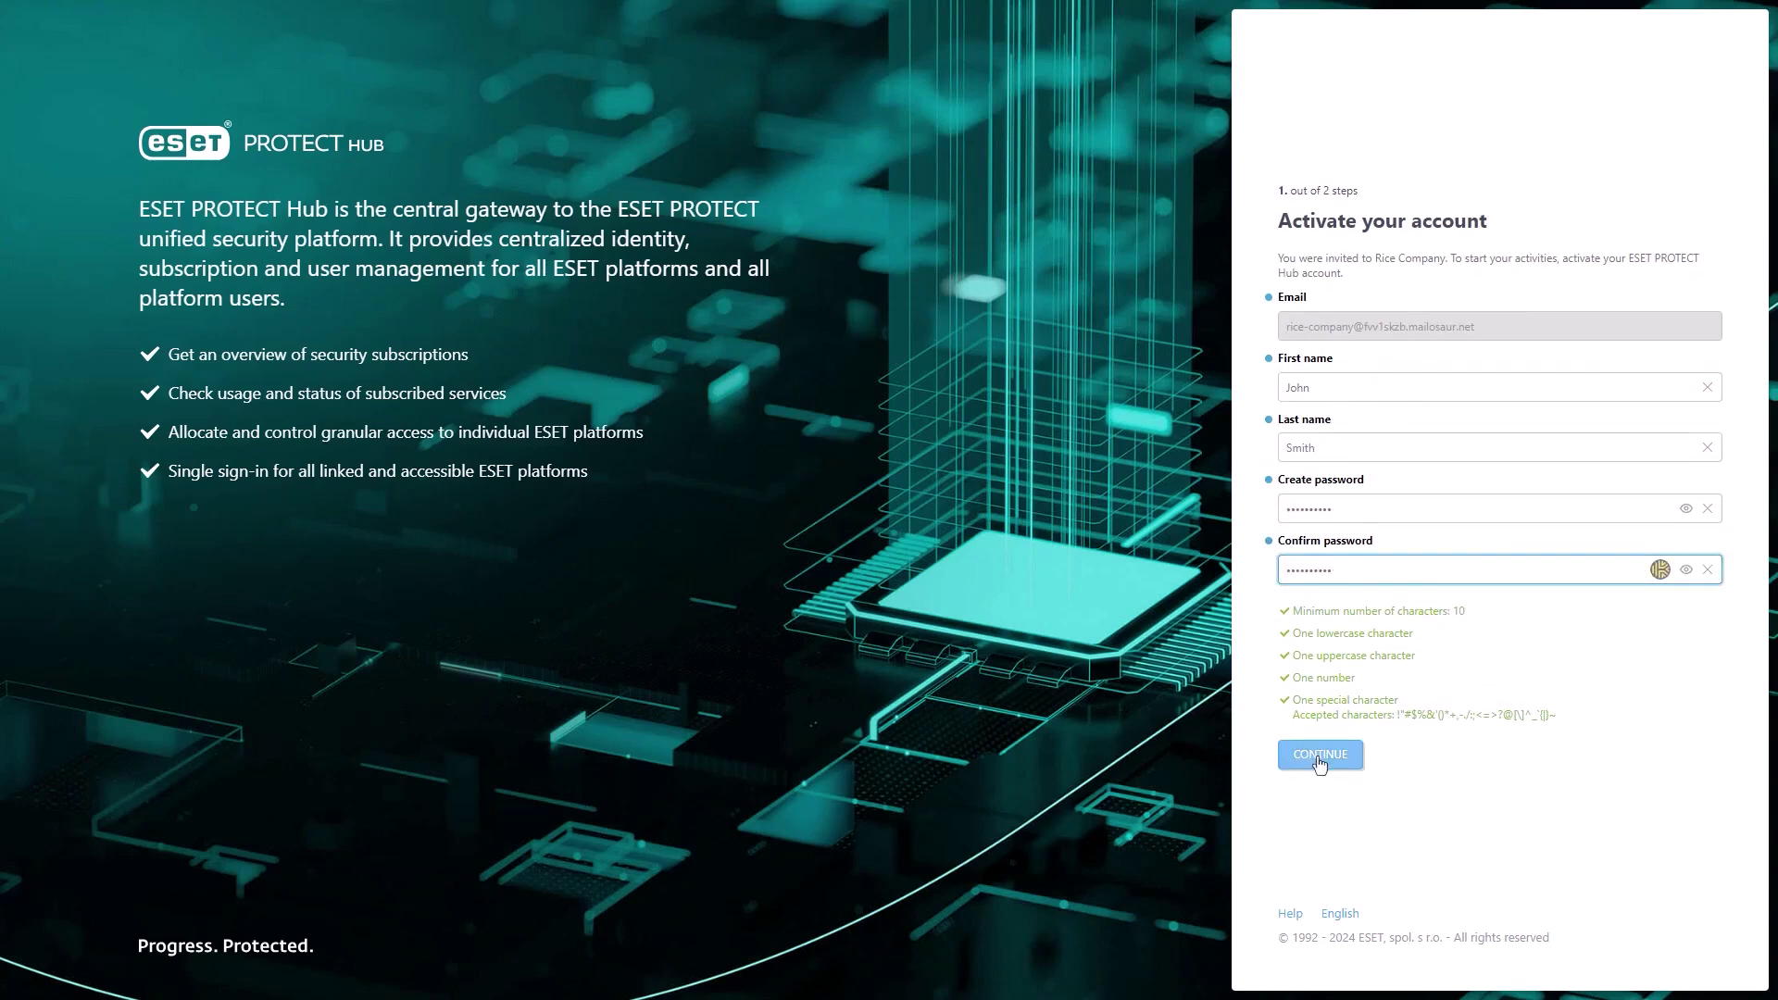
{"action": "left_click", "coordinate": [1317, 758]}
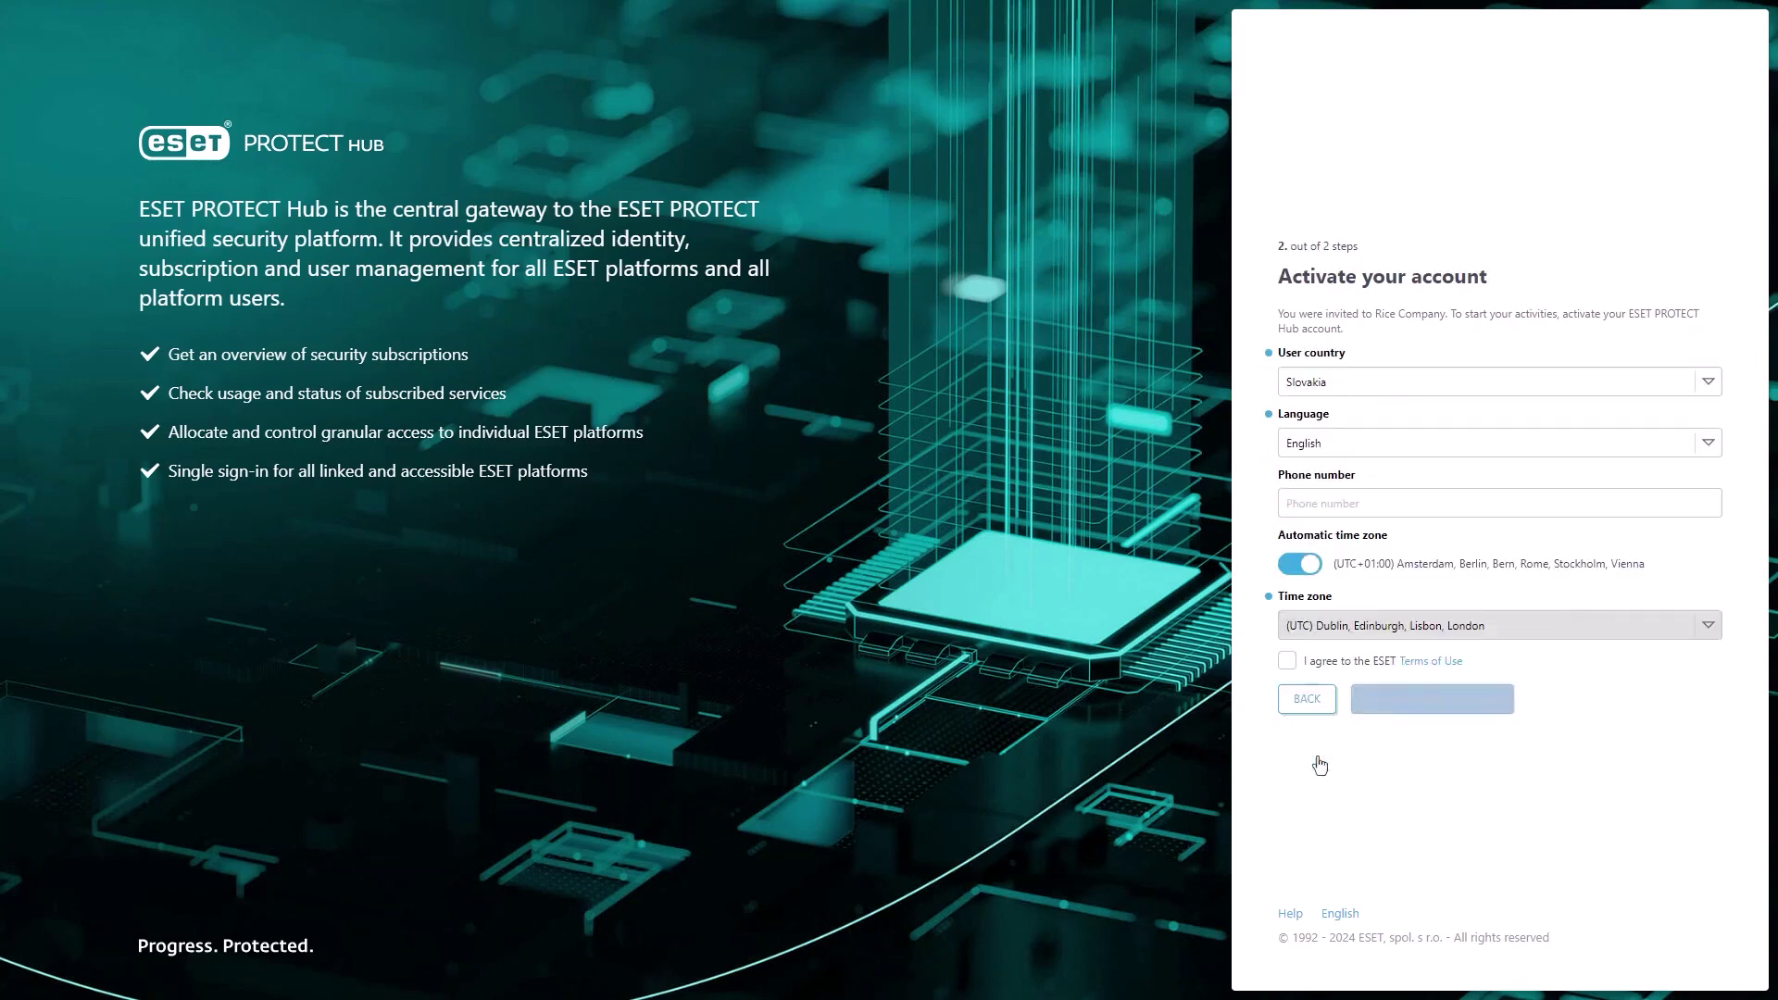
- Accept the Terms of Use, activate the account, and begin entering the login e-mail
{"action": "left_click", "coordinate": [1285, 662]}
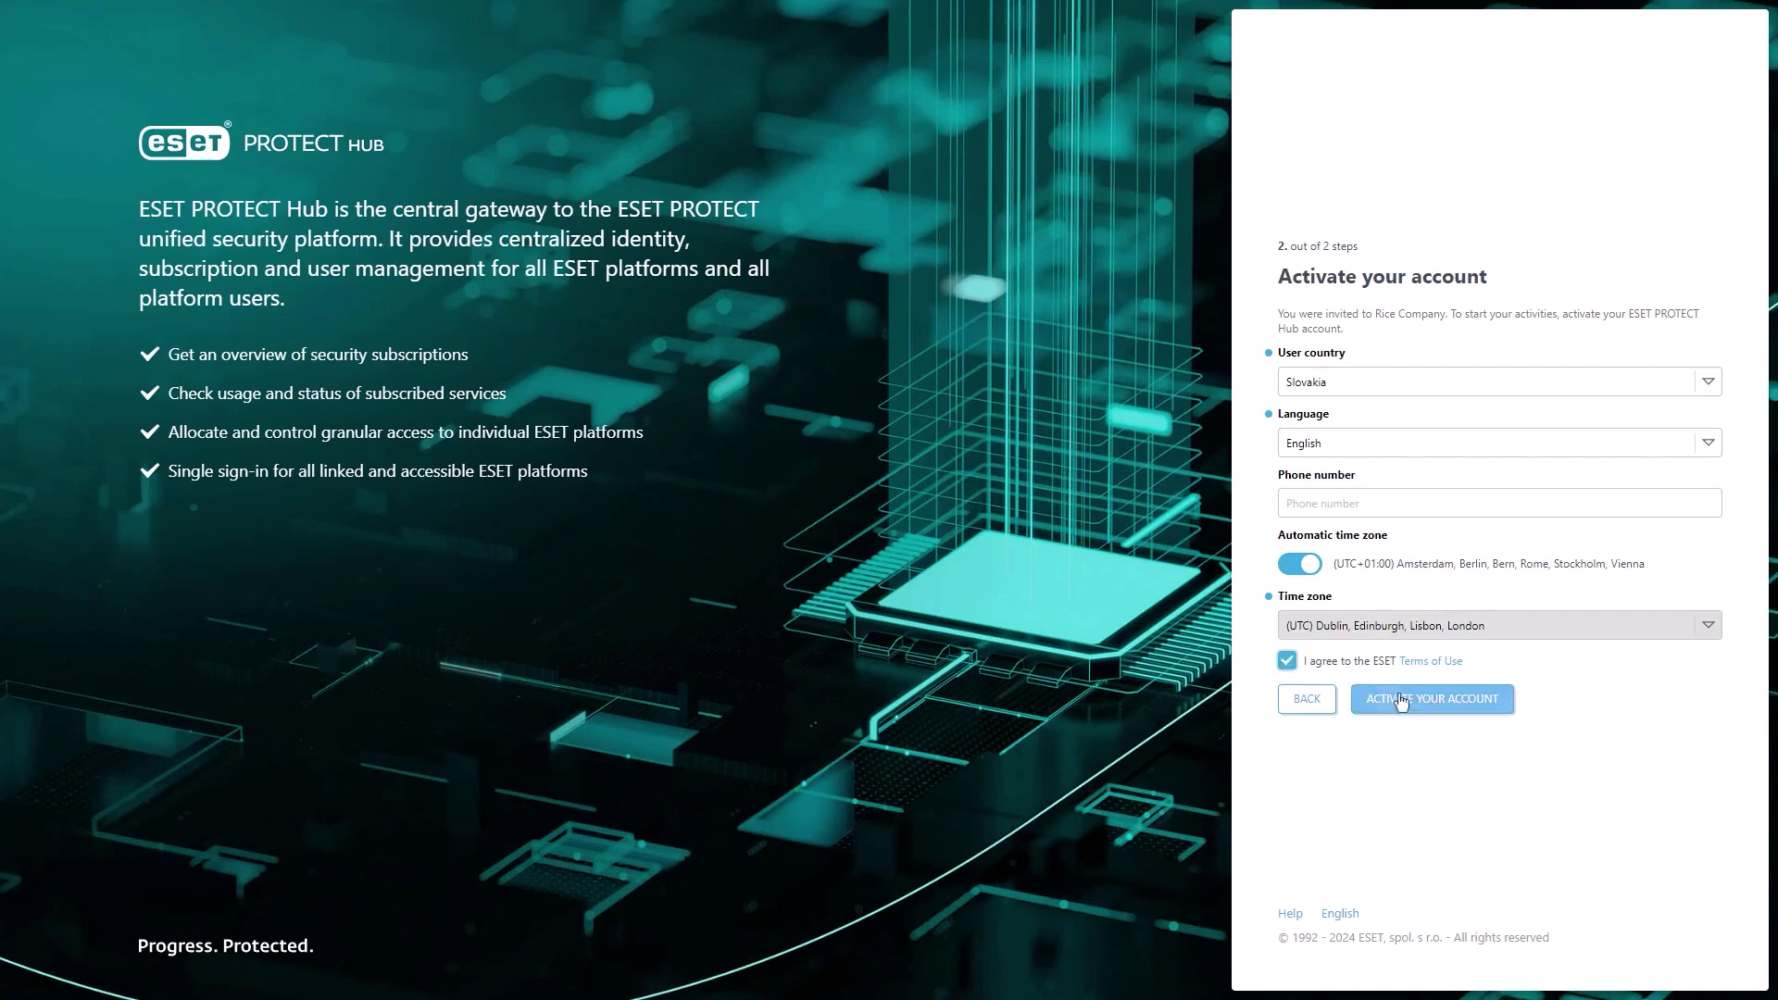
{"action": "left_click", "coordinate": [1435, 705]}
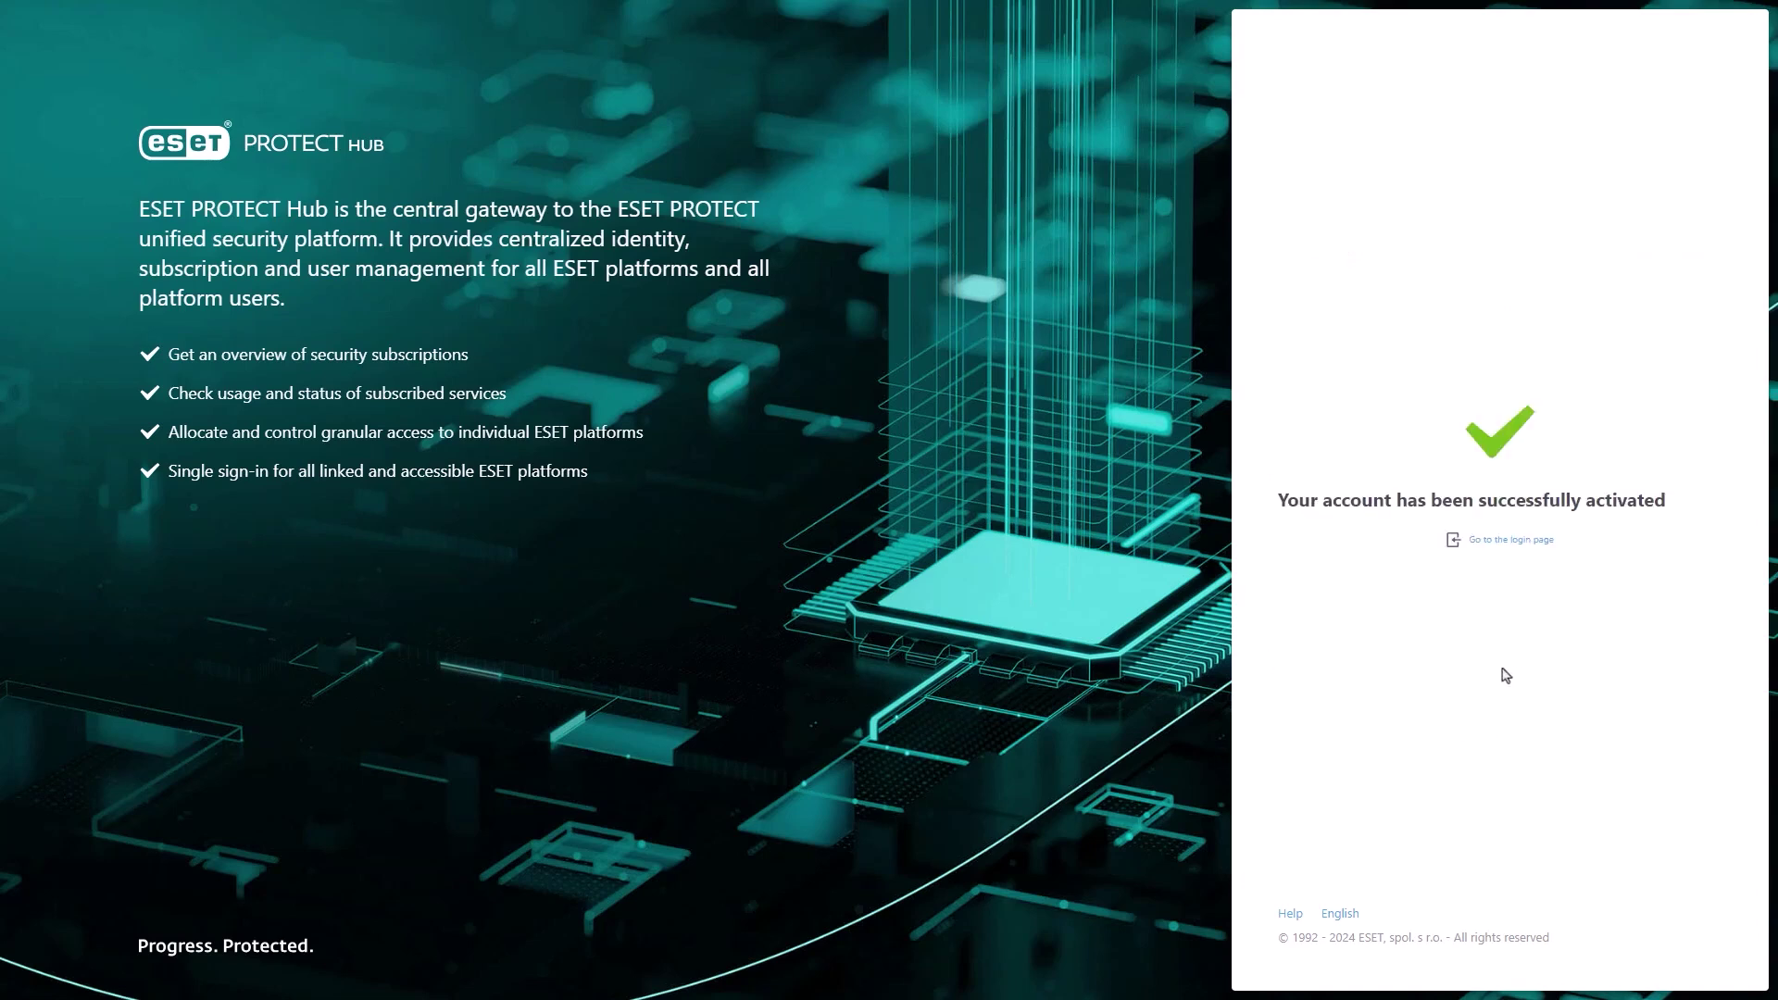
{"action": "left_click", "coordinate": [1511, 542]}
{"action": "left_click", "coordinate": [1453, 419]}
- Paste the account e-mail, enter the password and log in to the hub
{"action": "key", "text": "ctrl+v"}
{"action": "key", "text": "Tab"}
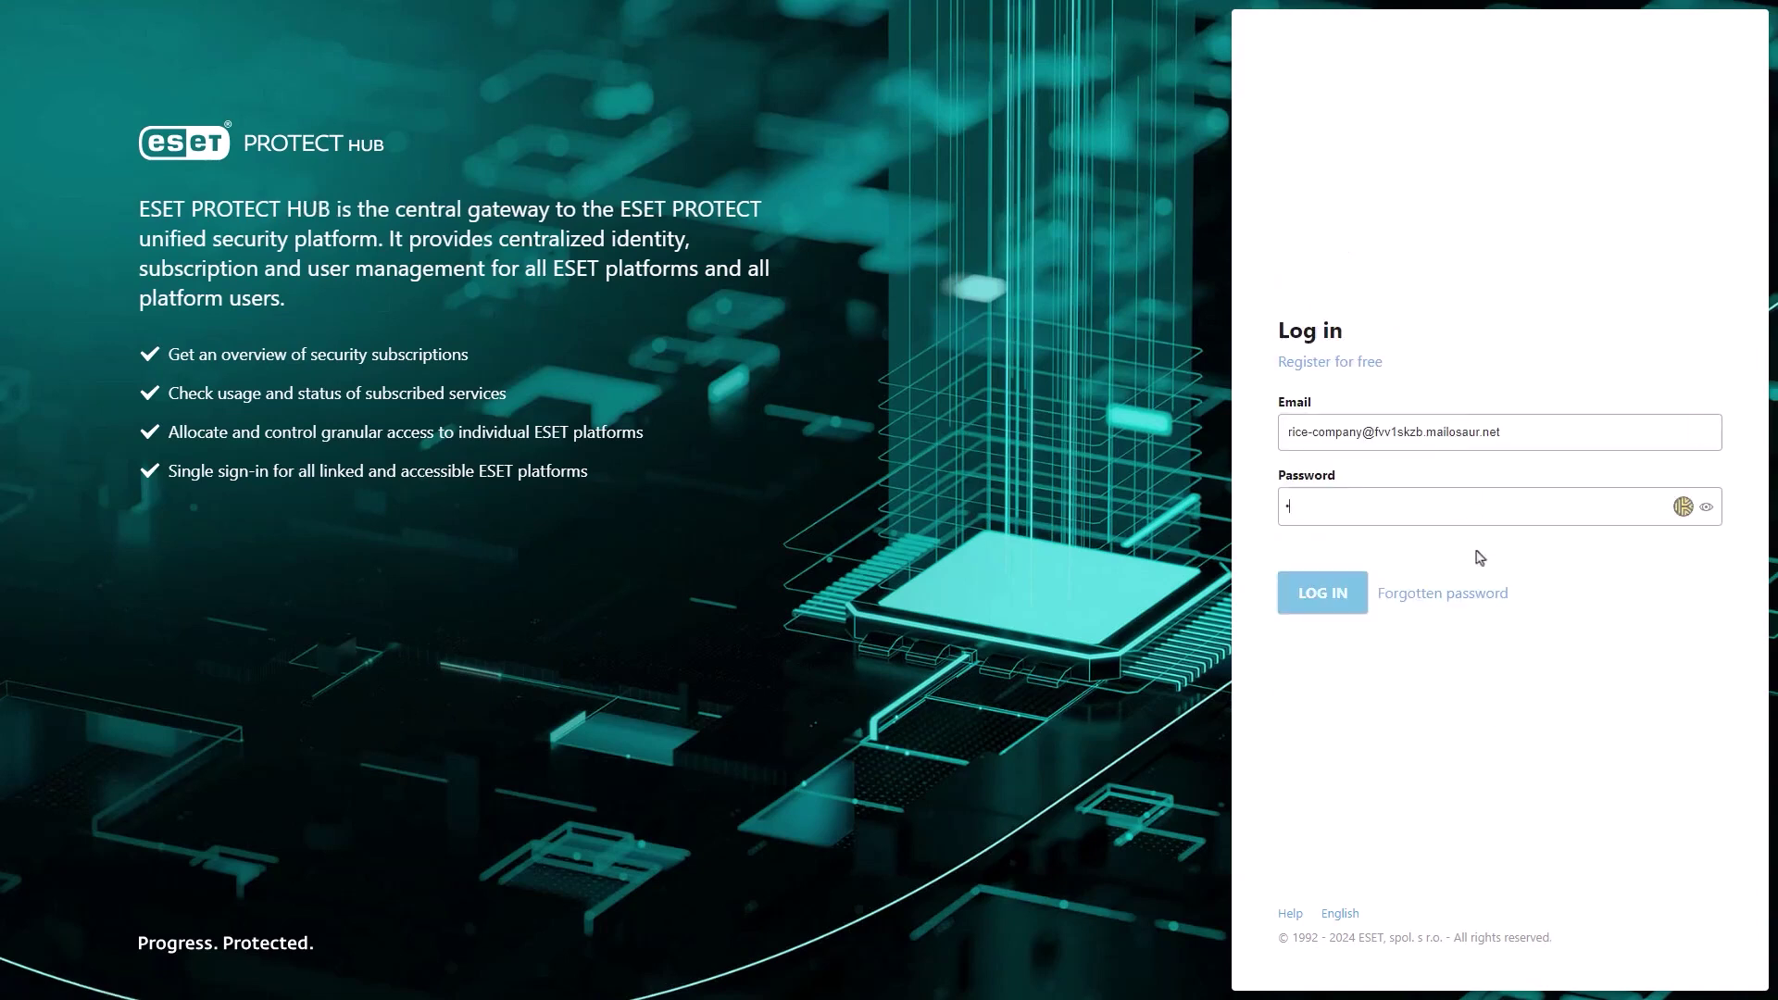
{"action": "left_click", "coordinate": [1325, 603]}
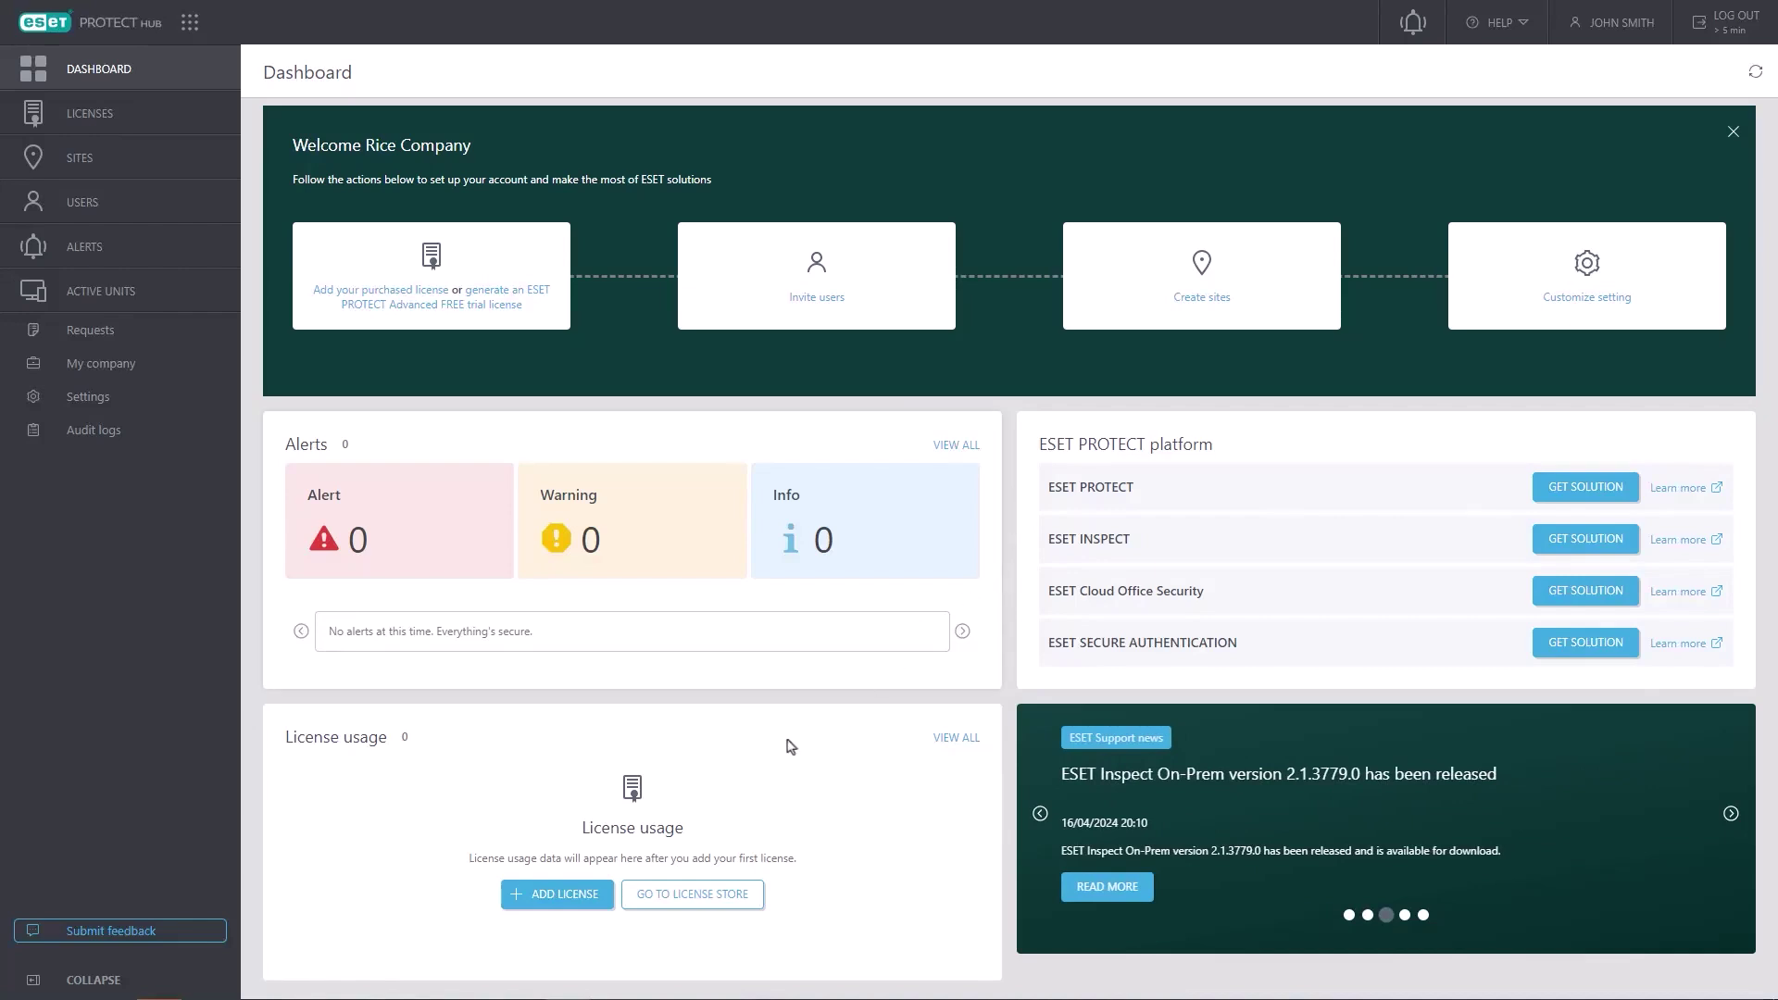
- Look at the Add license dialog and the online license store without adding anything
{"action": "left_click", "coordinate": [569, 906]}
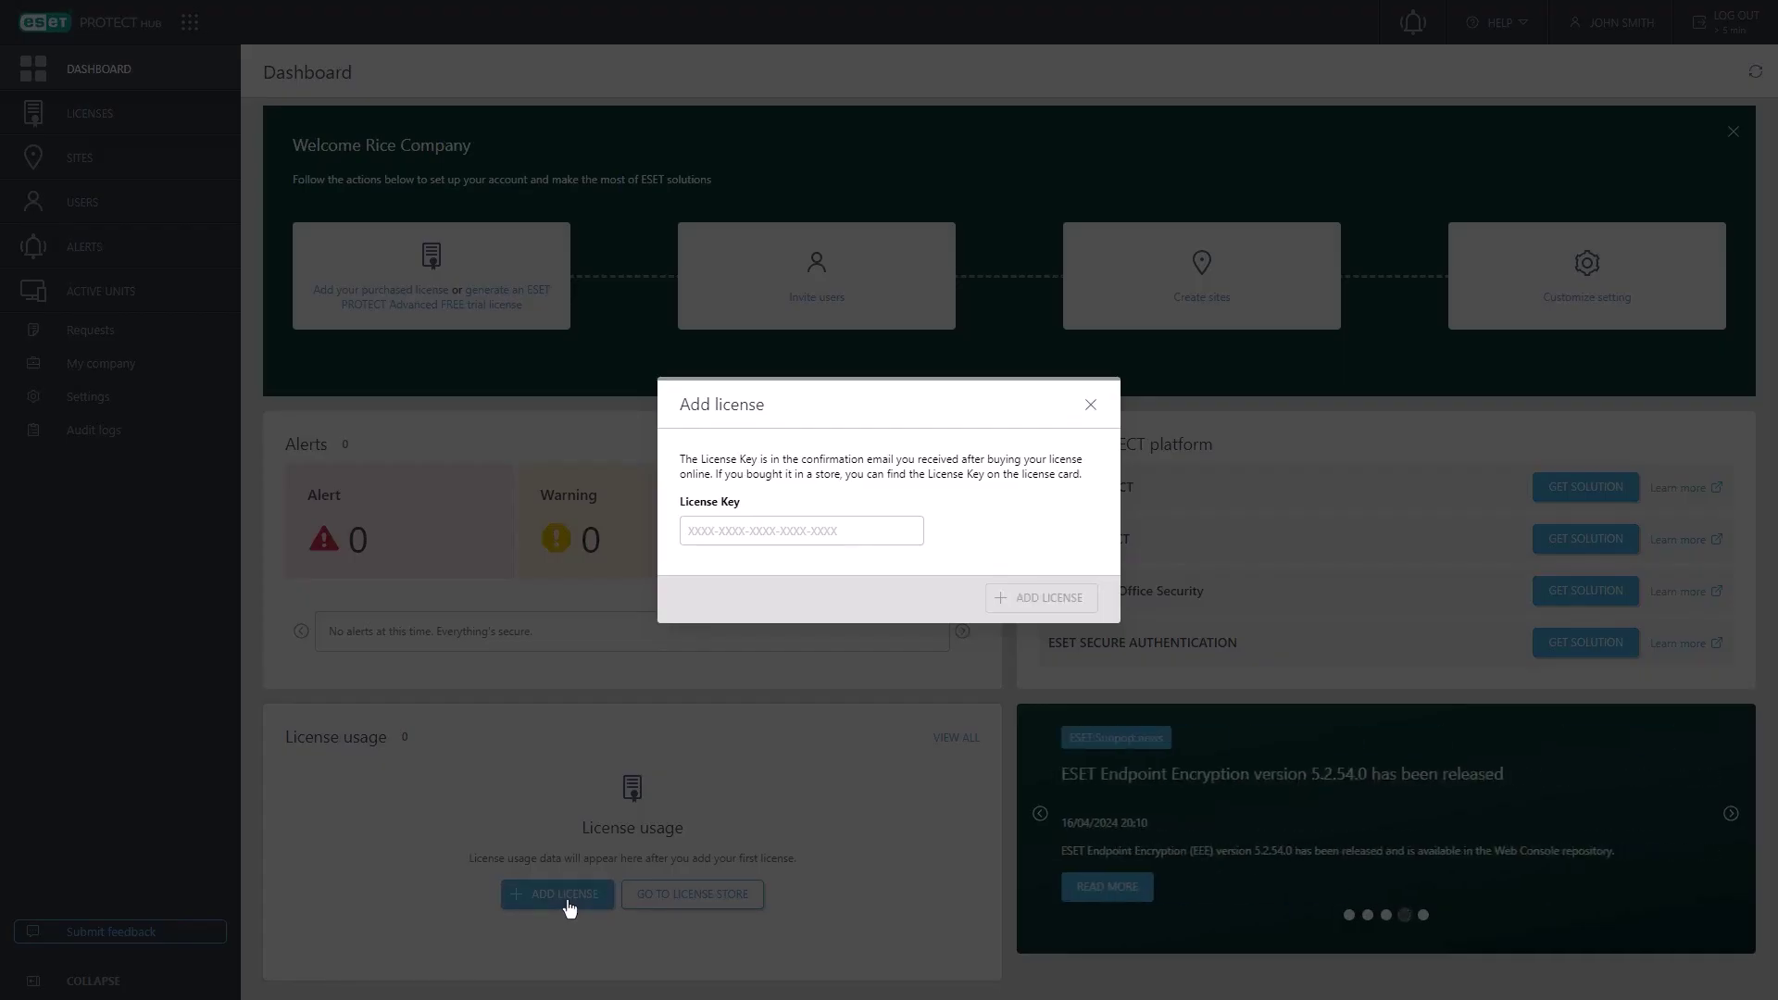
{"action": "left_click", "coordinate": [1091, 406]}
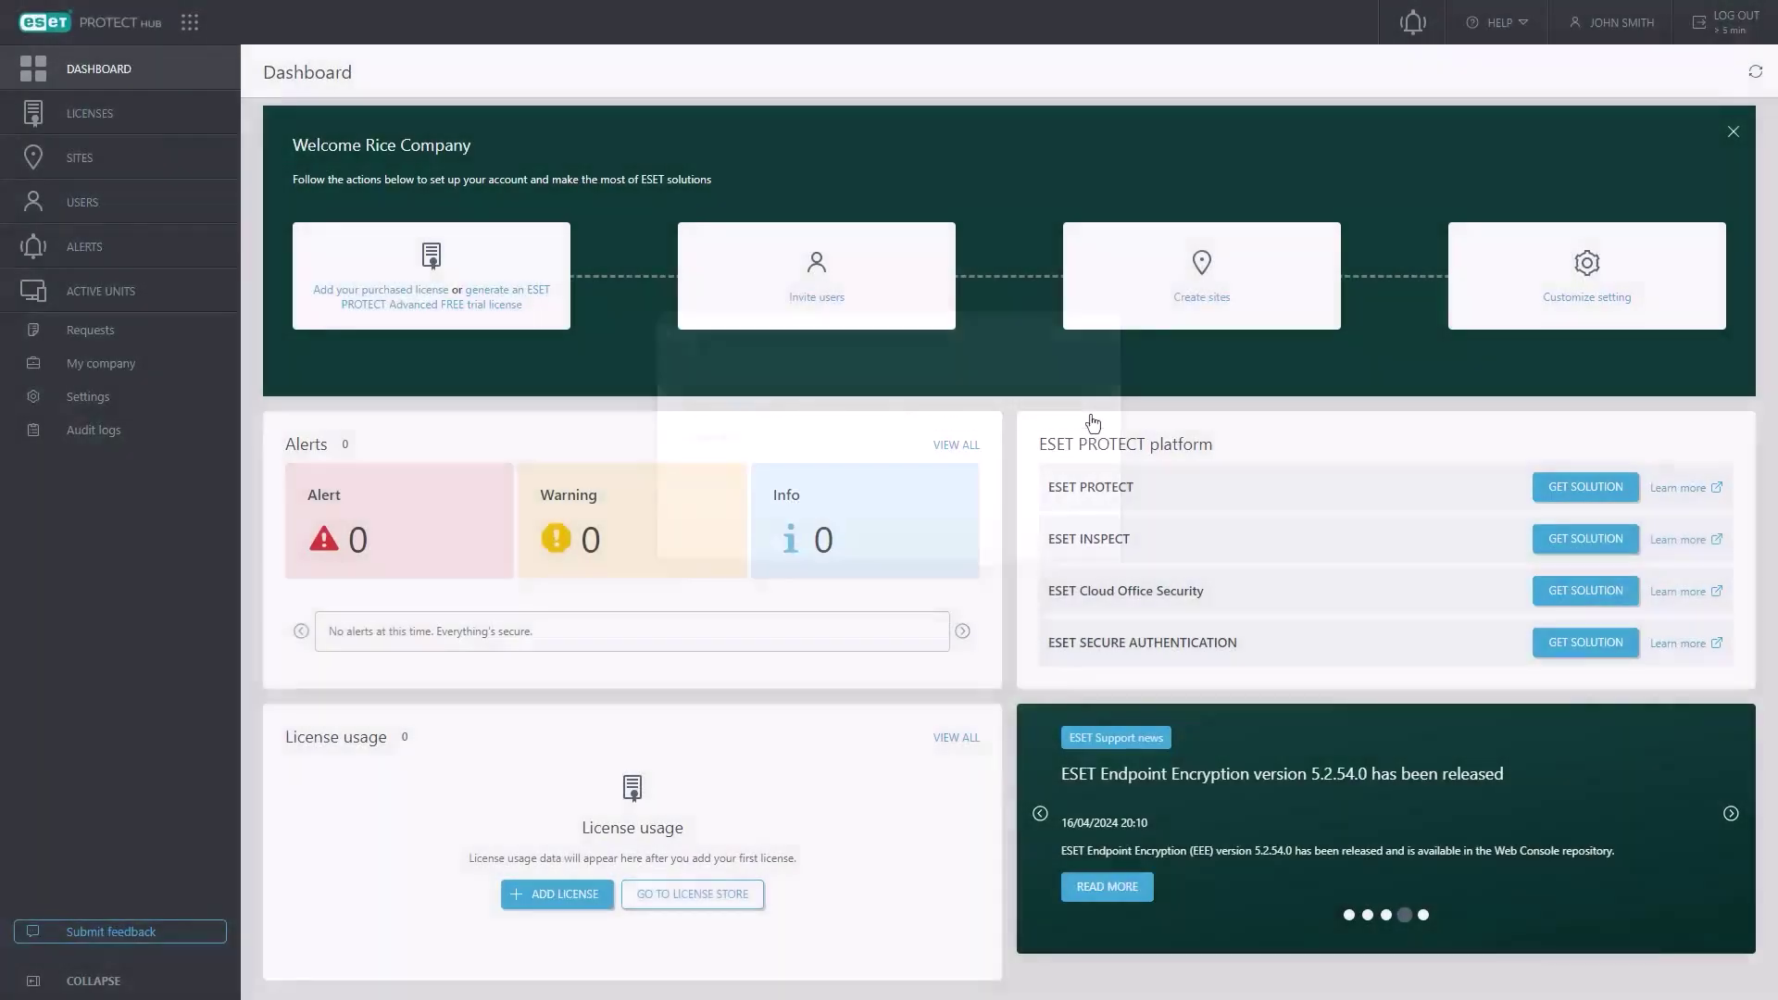
{"action": "left_click", "coordinate": [693, 894]}
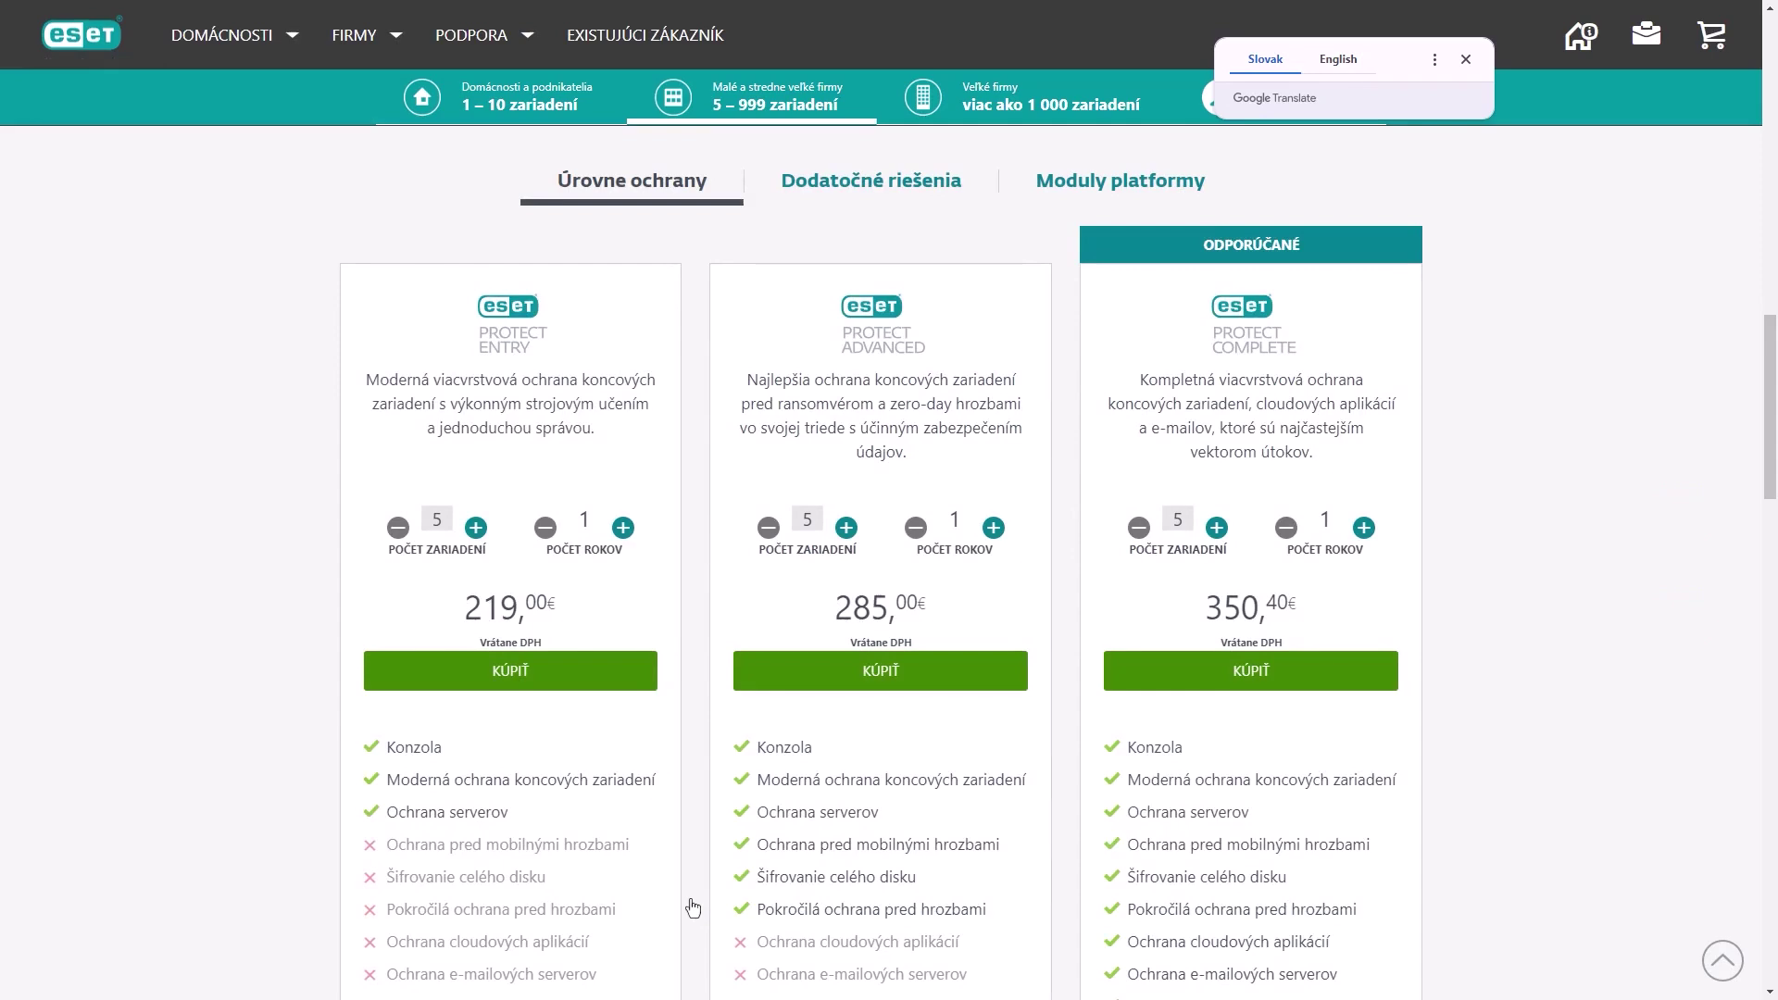
{"action": "key", "text": "ctrl+w"}
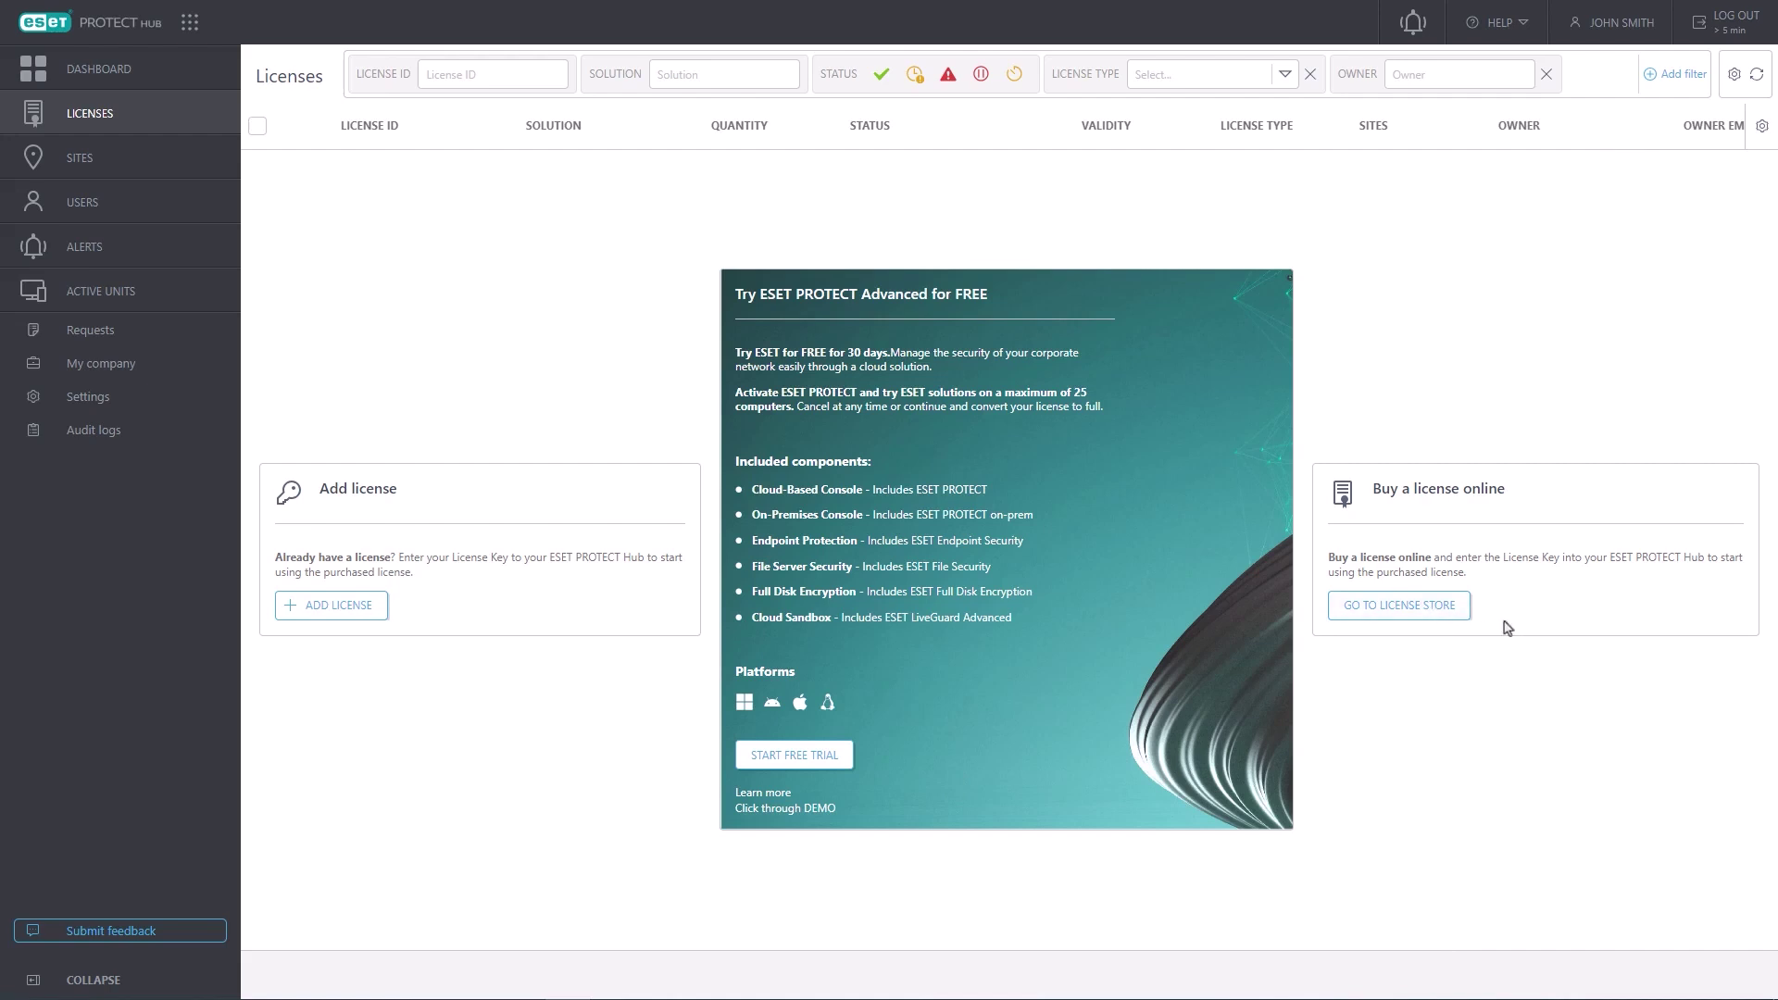
- Start the 25-seat ESET PROTECT Advanced trial and review its included products
{"action": "left_click", "coordinate": [801, 757]}
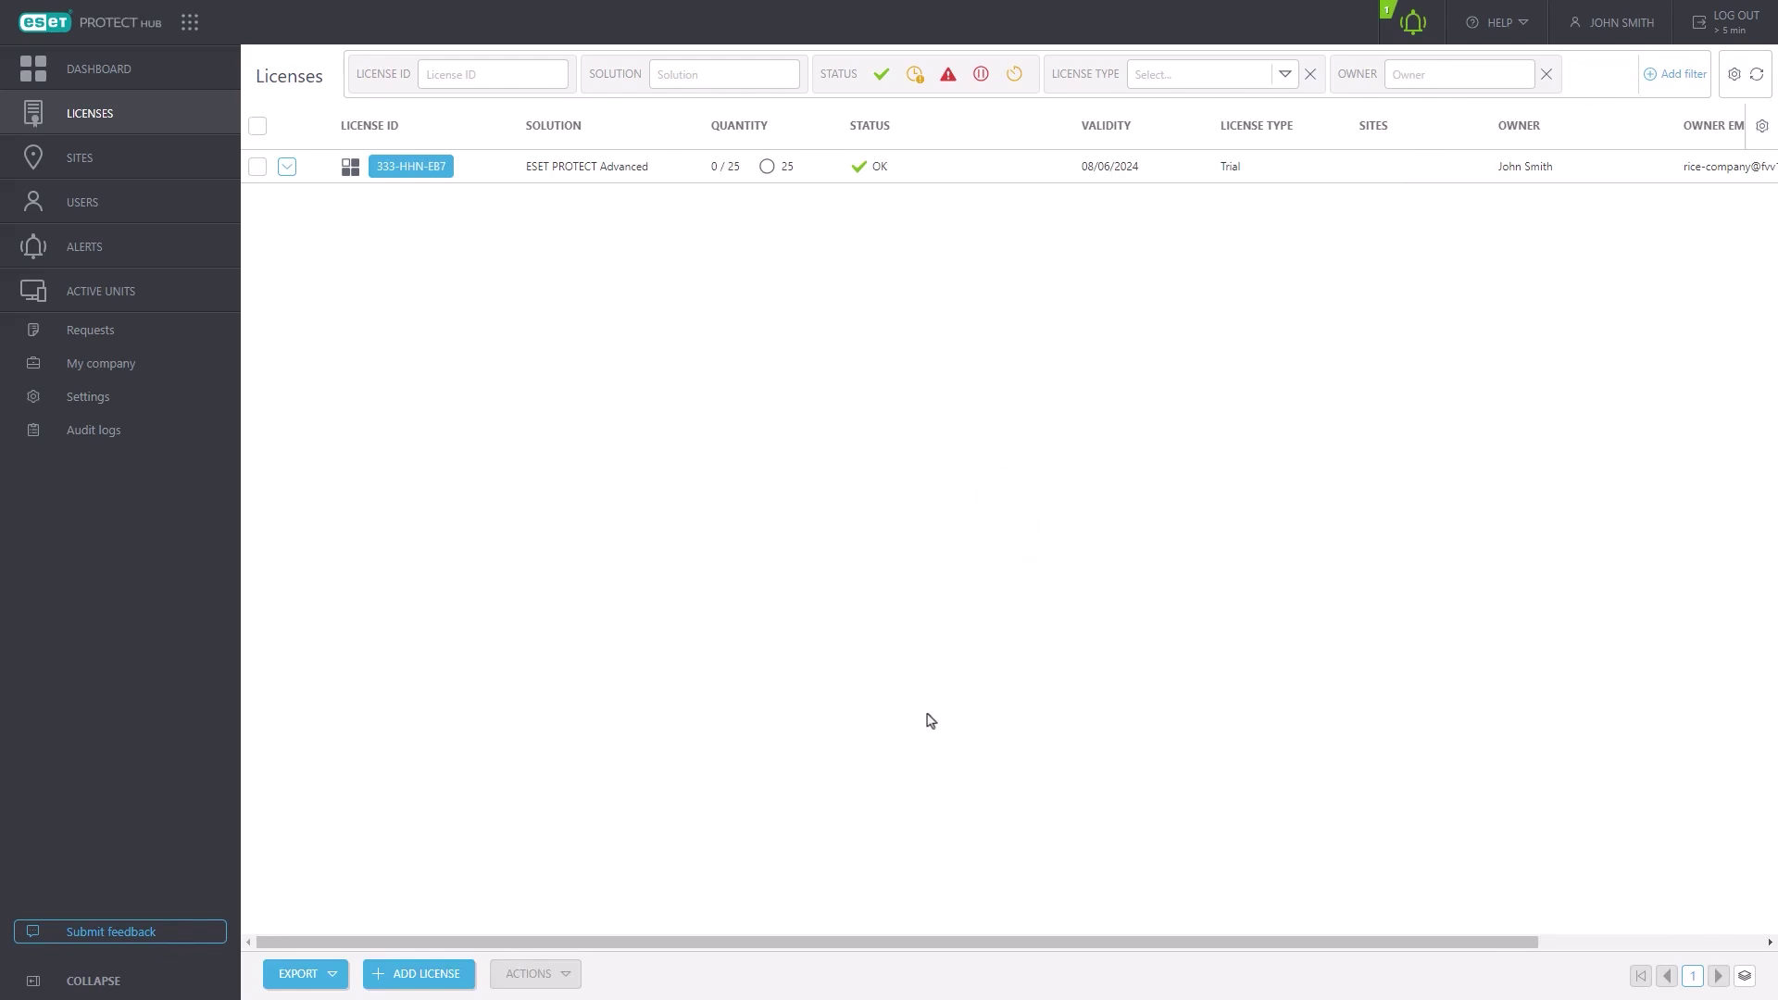
{"action": "left_click", "coordinate": [286, 169]}
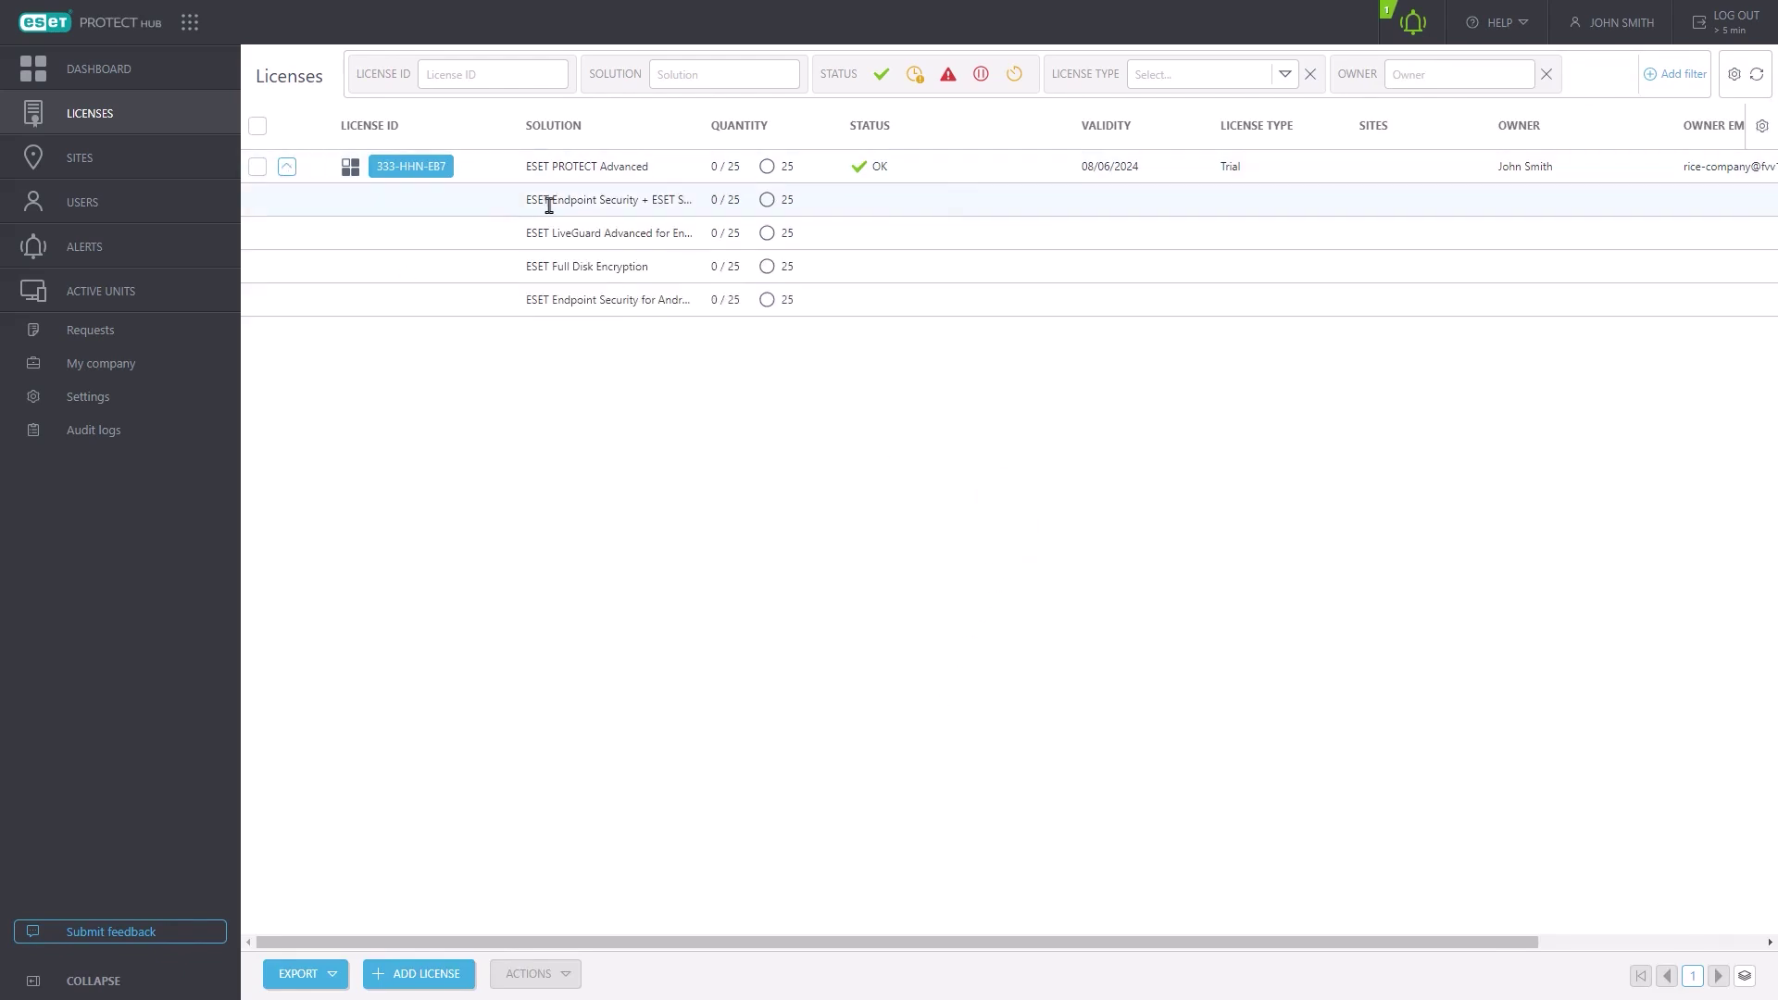
{"action": "left_click_drag", "start_coordinate": [696, 127], "coordinate": [873, 153]}
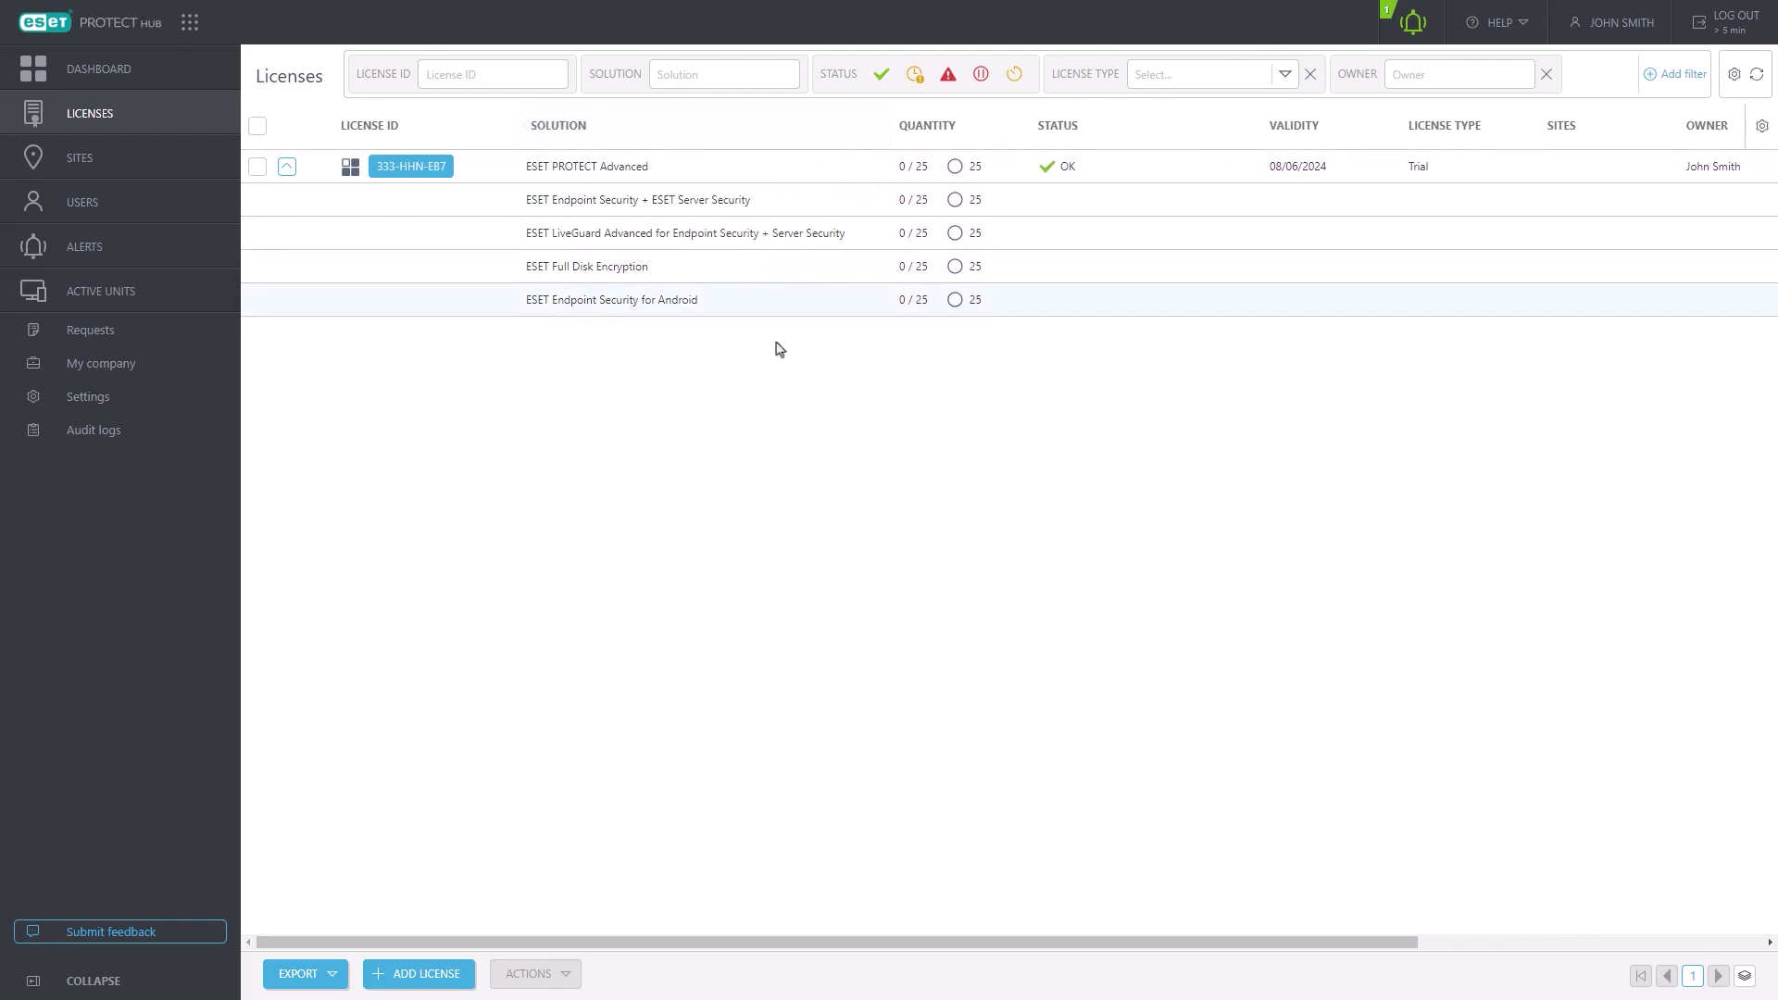
{"action": "left_click", "coordinate": [151, 74]}
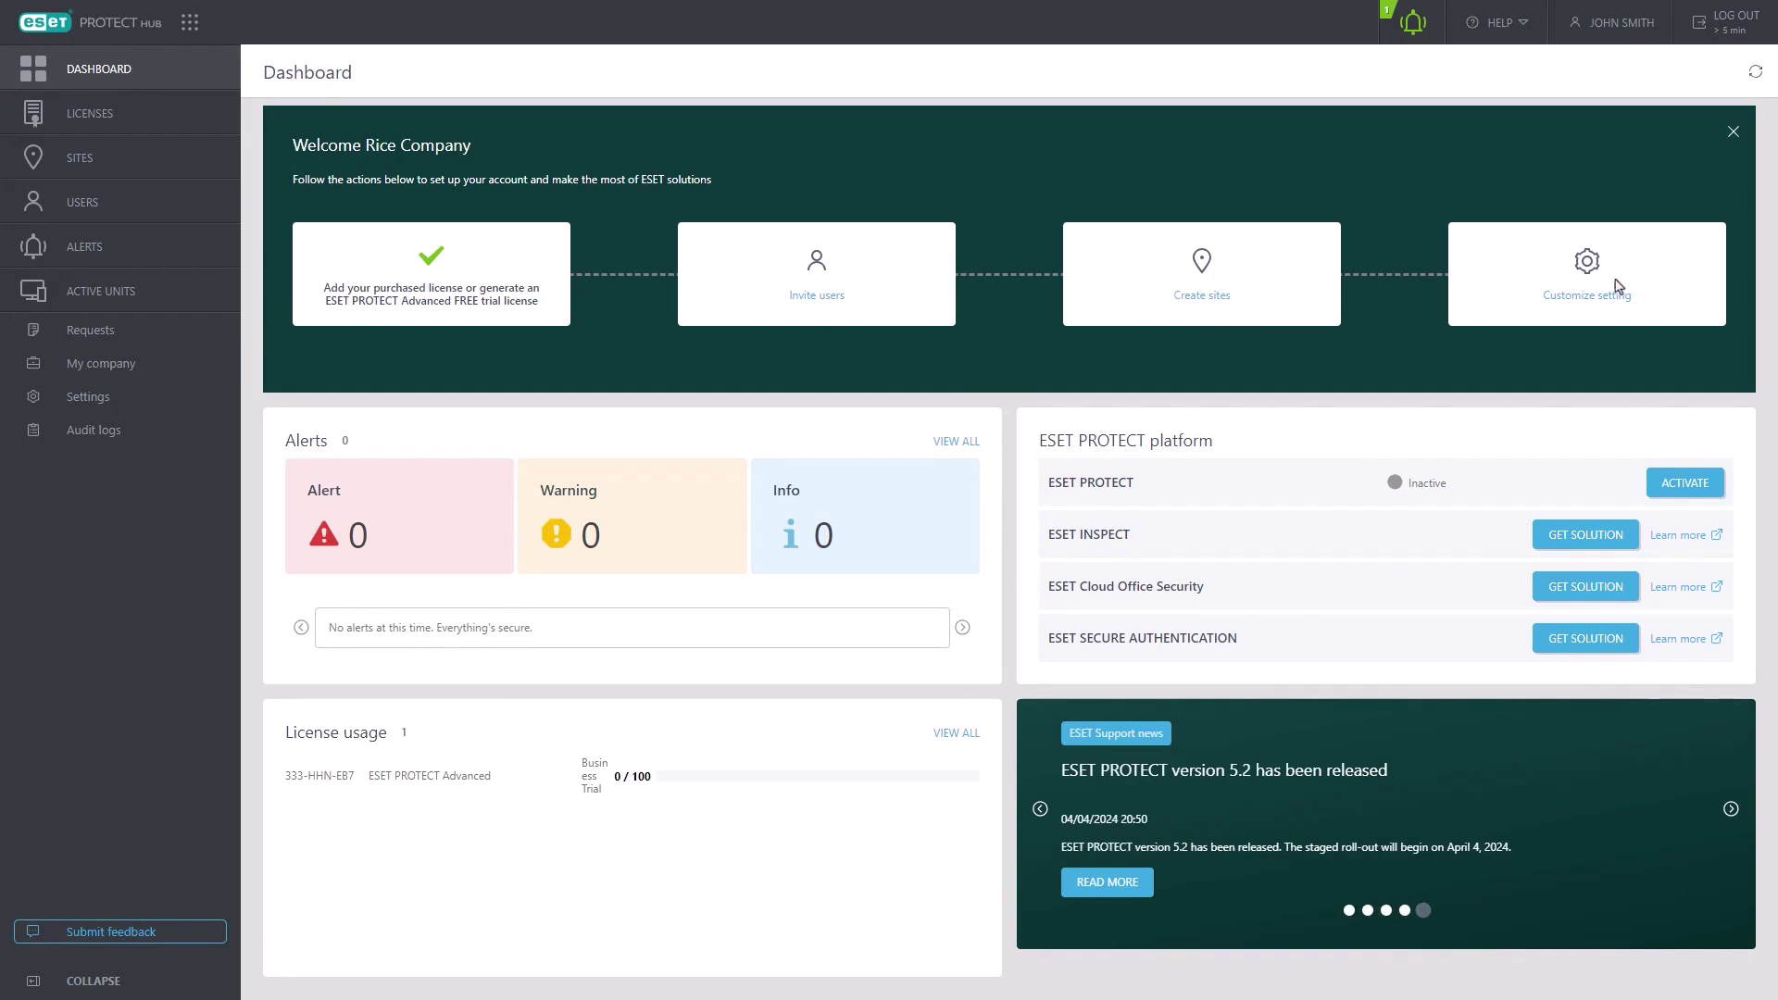
- Add the ESET PROTECT Elite license from its pasted key and expand its products
{"action": "left_click", "coordinate": [160, 124]}
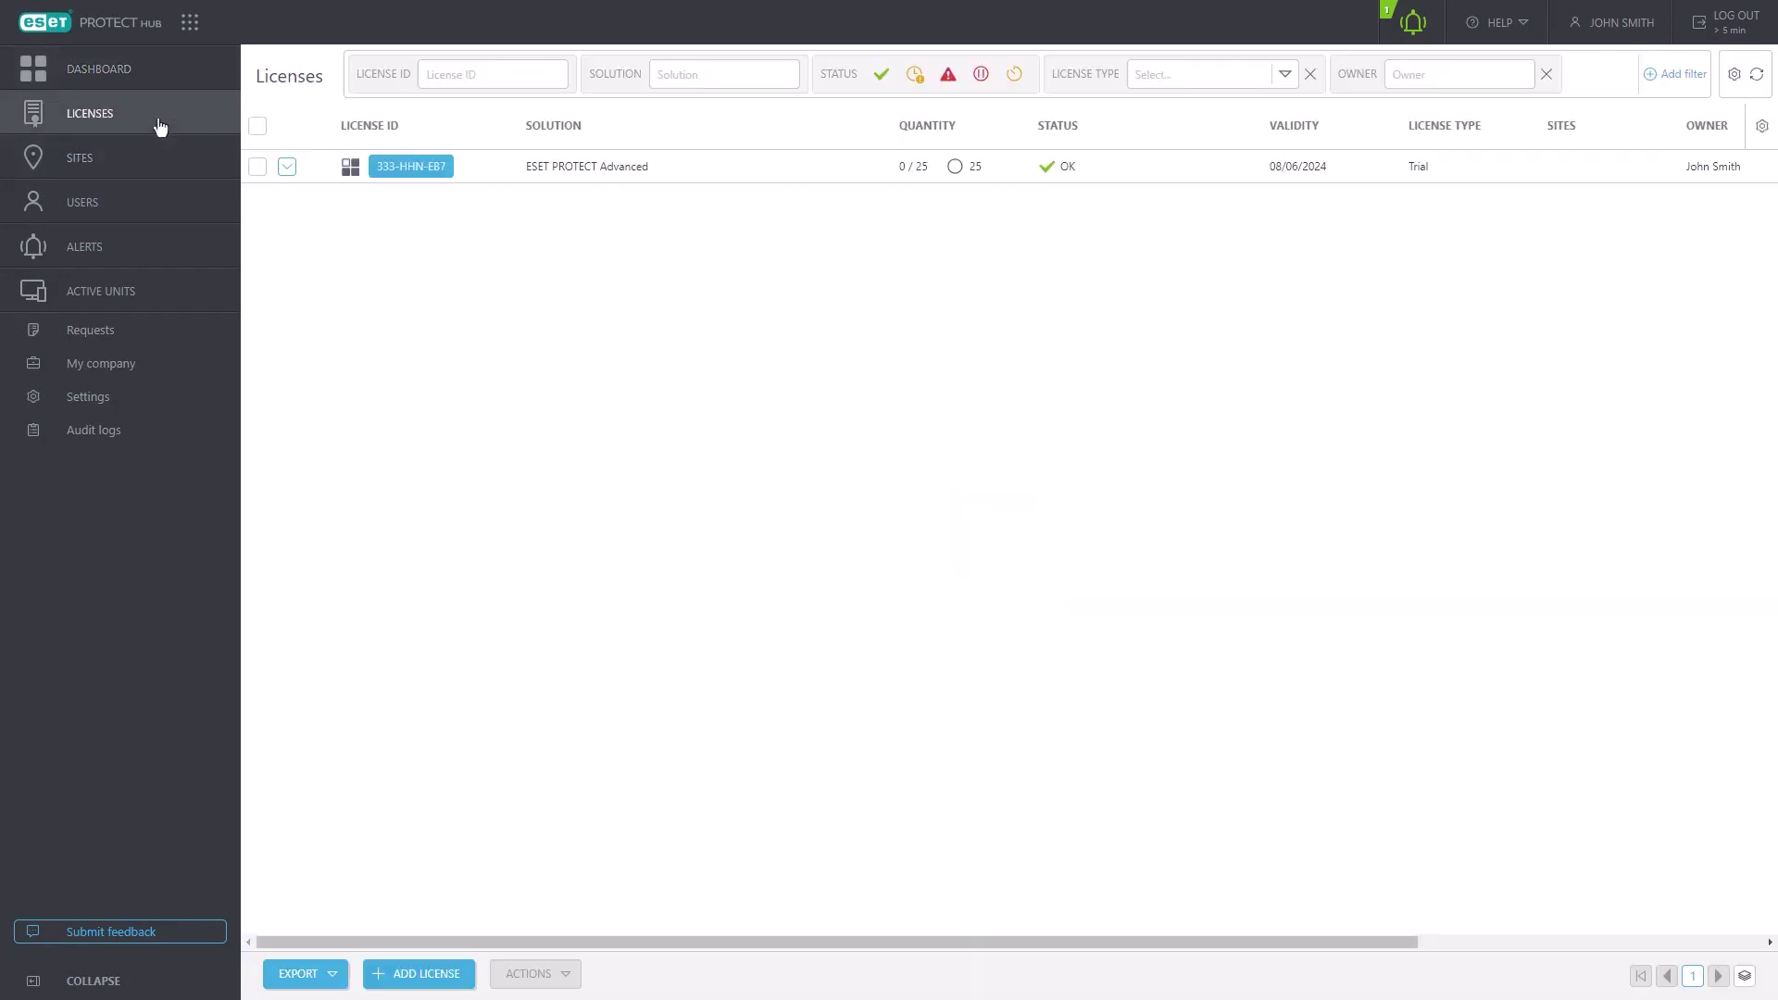
{"action": "left_click", "coordinate": [419, 975]}
{"action": "left_click", "coordinate": [797, 532]}
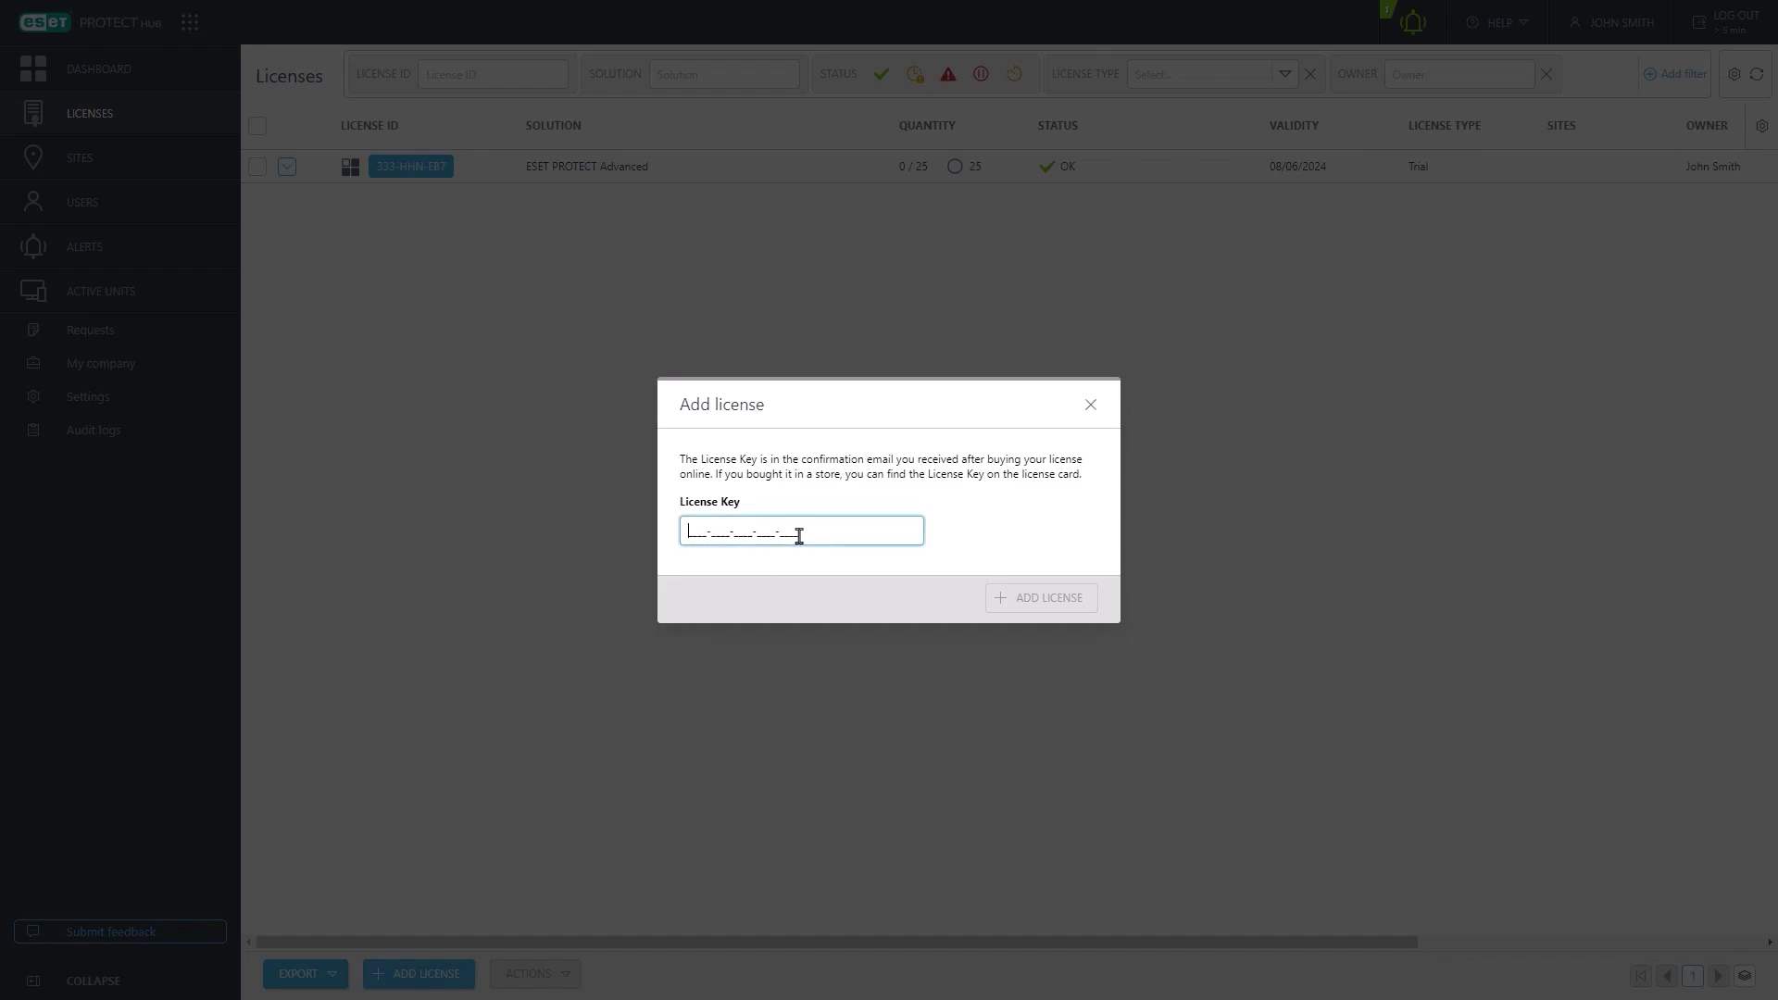
{"action": "key", "text": "ctrl+v"}
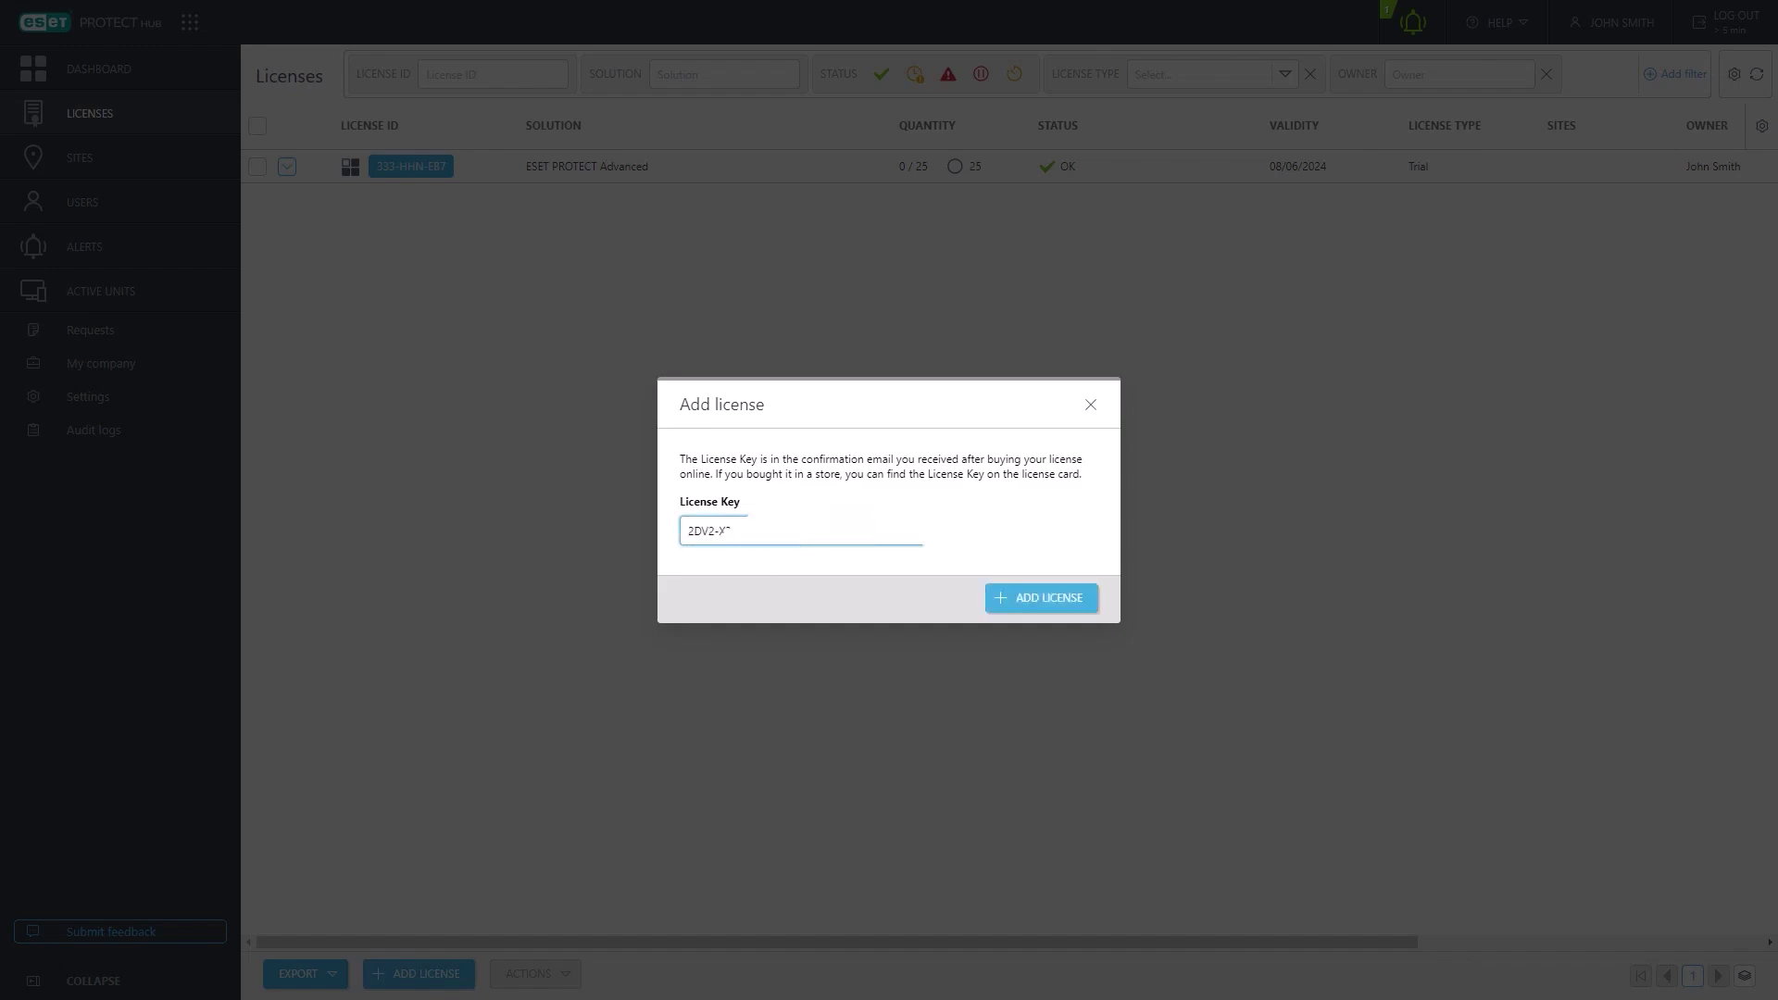
{"action": "left_click", "coordinate": [1018, 604]}
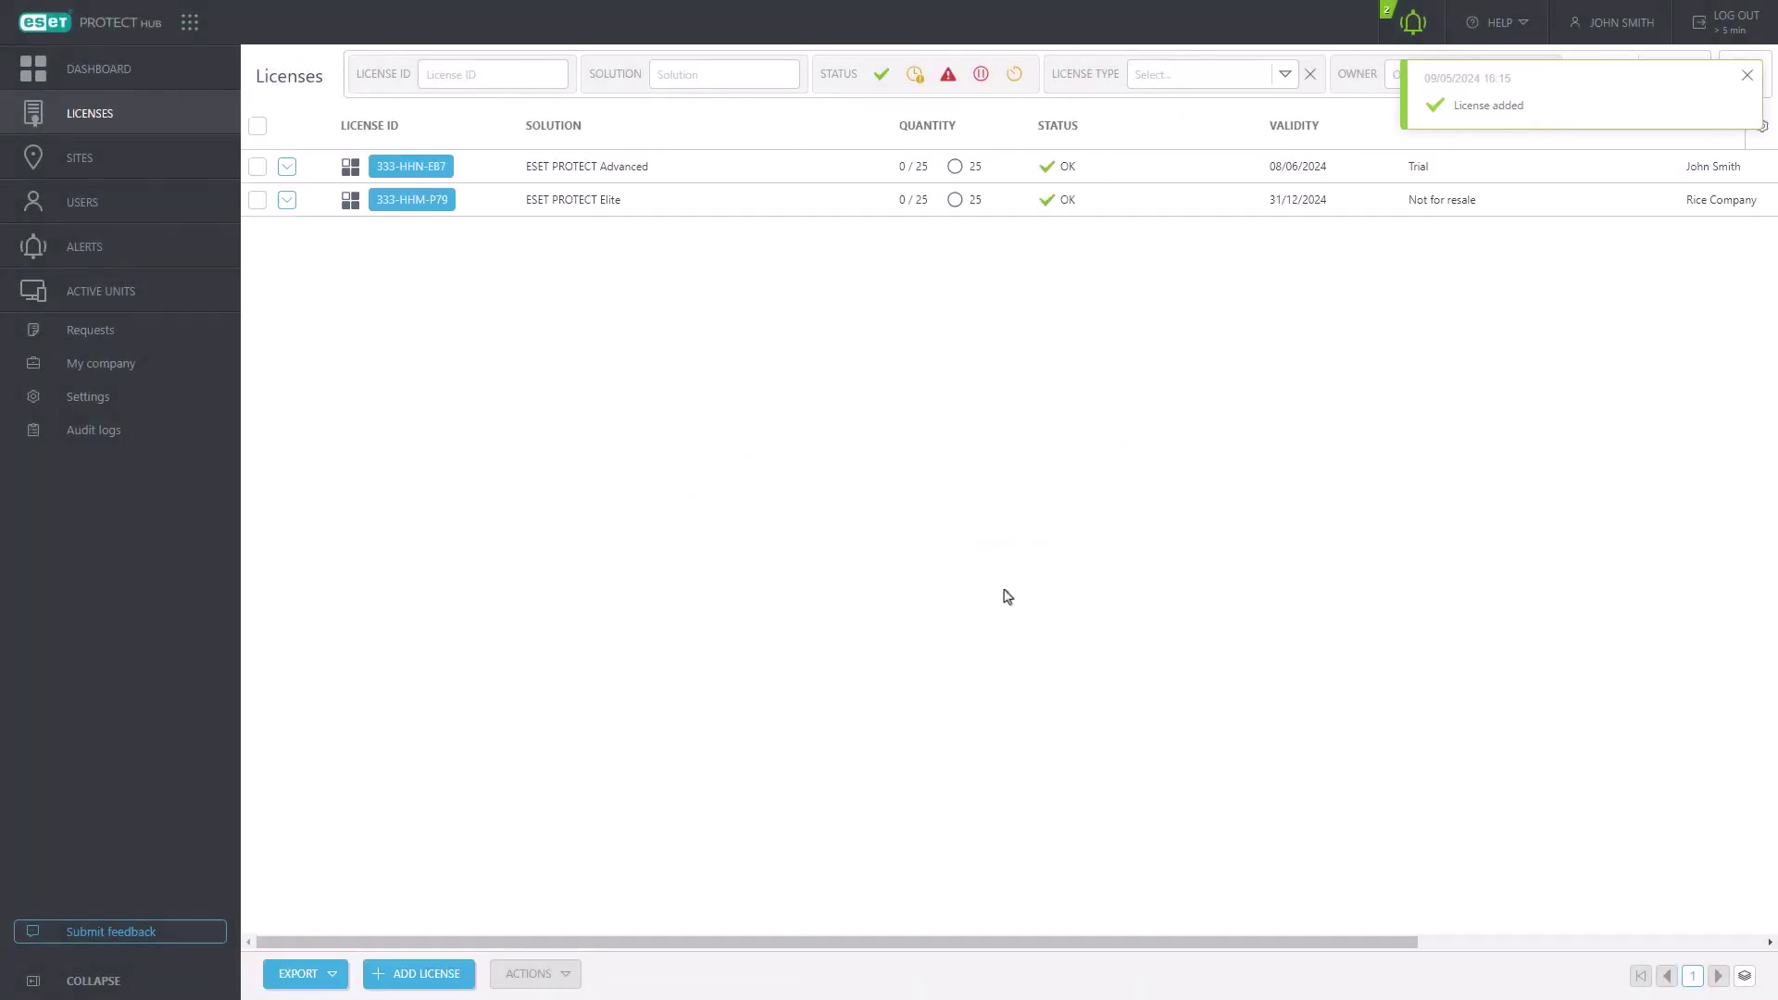
{"action": "left_click", "coordinate": [288, 203]}
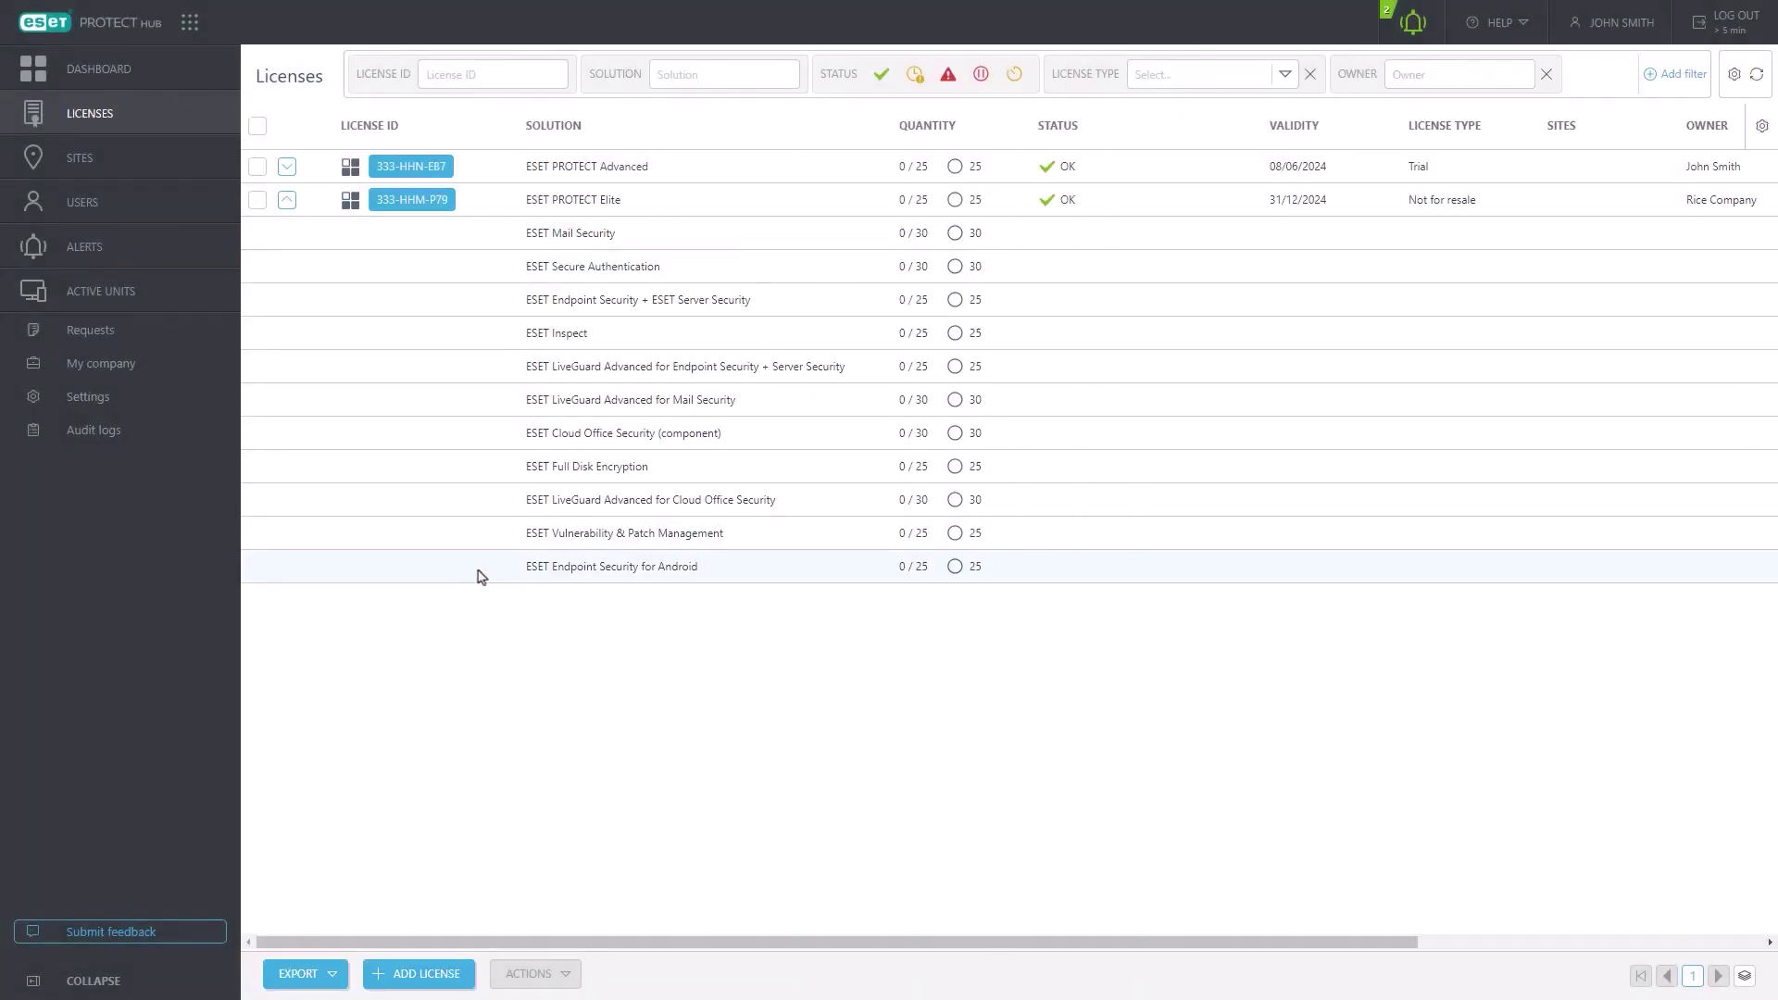
- Activate ESET PROTECT and ESET INSPECT in the EU data centre in English, then launch the console
{"action": "left_click", "coordinate": [148, 74]}
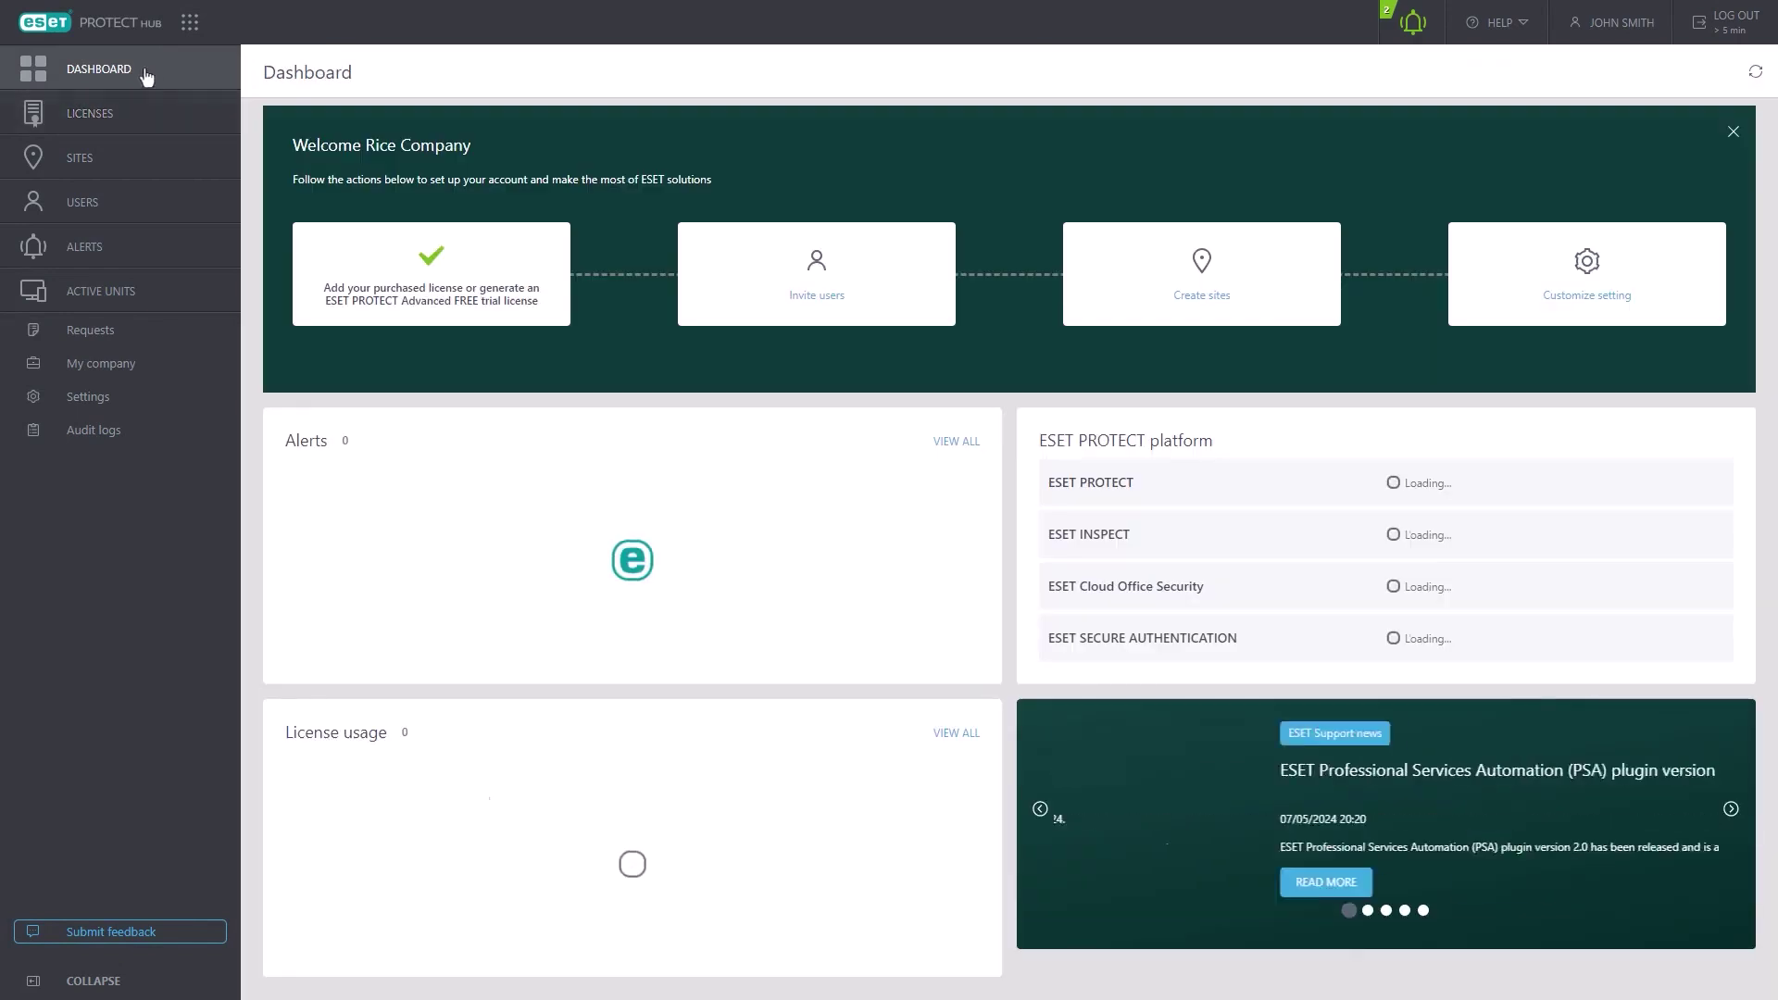
{"action": "left_click", "coordinate": [1680, 483]}
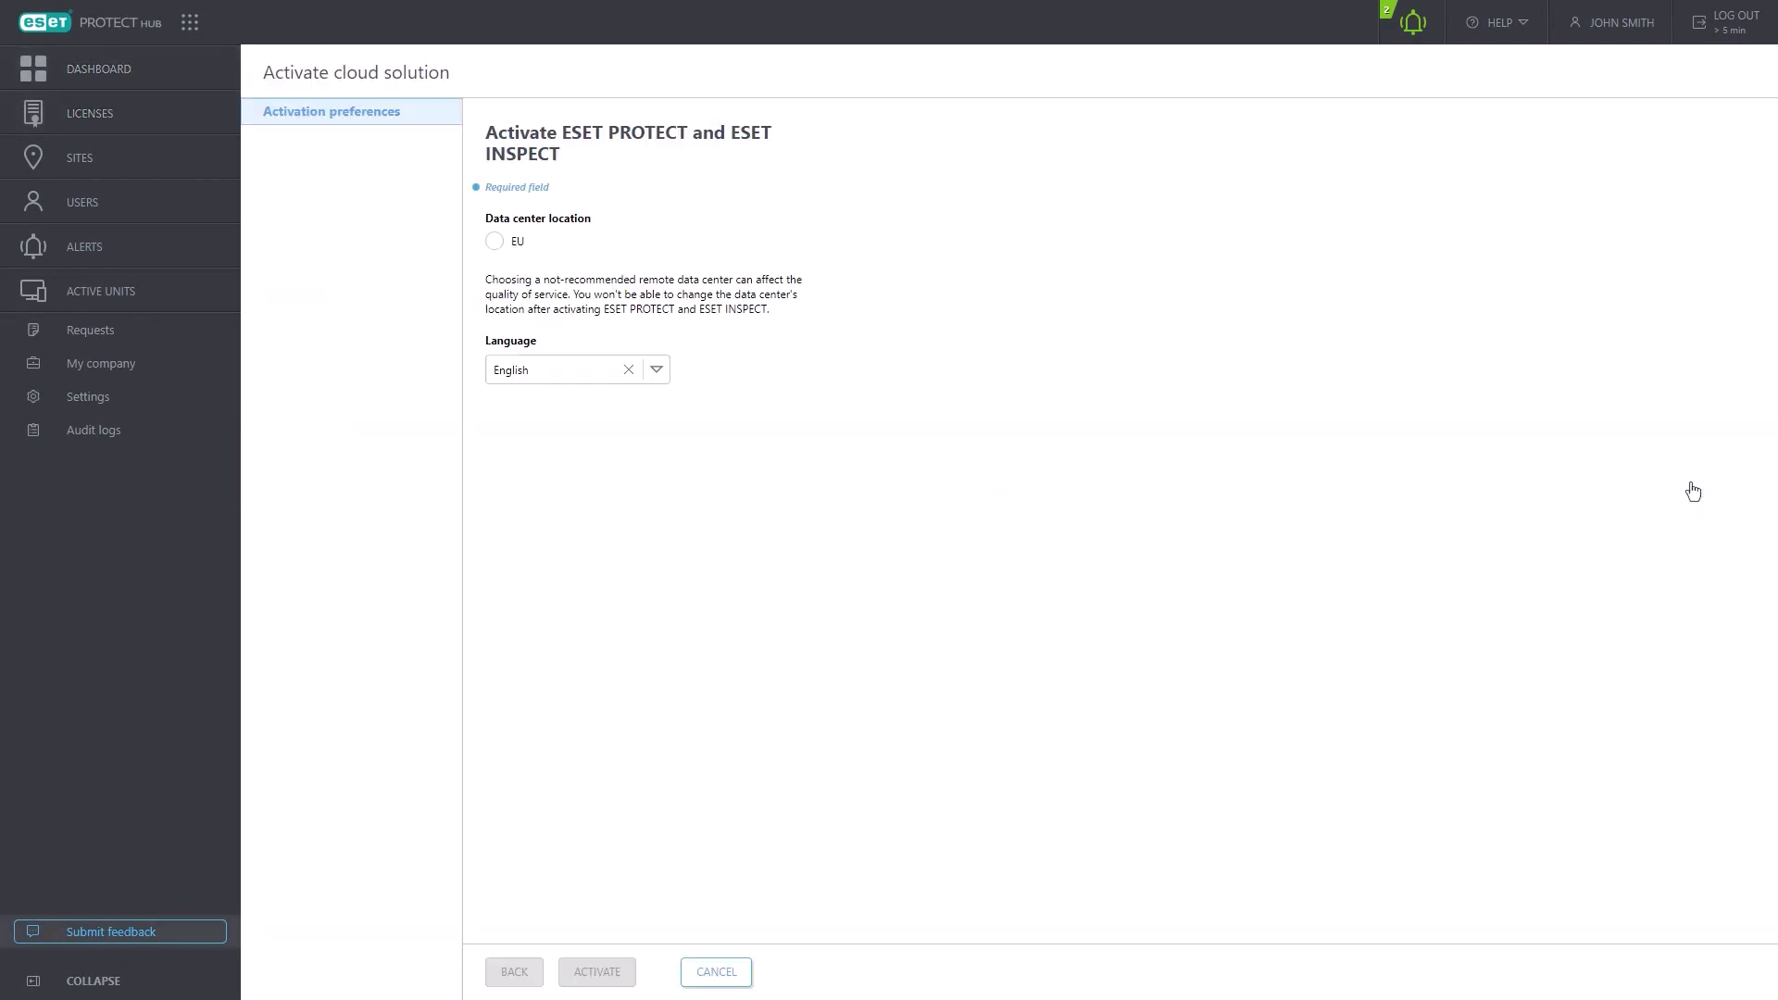
{"action": "left_click", "coordinate": [495, 242]}
{"action": "left_click", "coordinate": [656, 369]}
{"action": "left_click", "coordinate": [657, 369]}
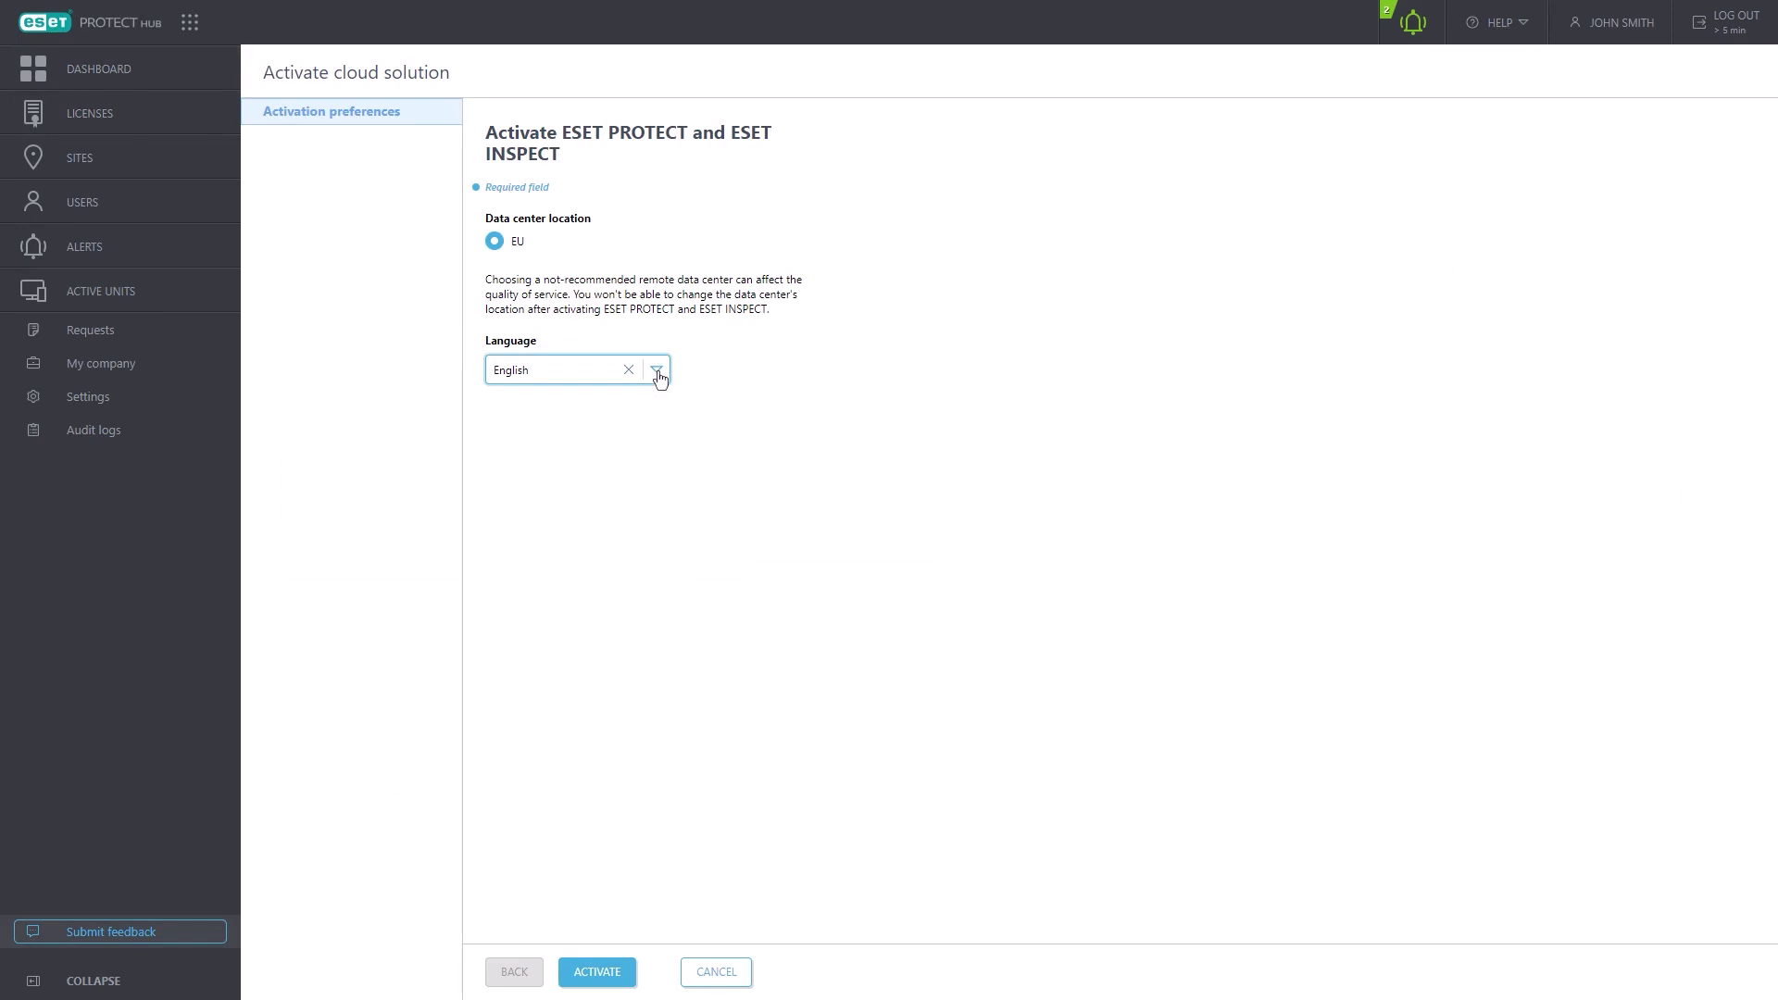
{"action": "left_click", "coordinate": [597, 971]}
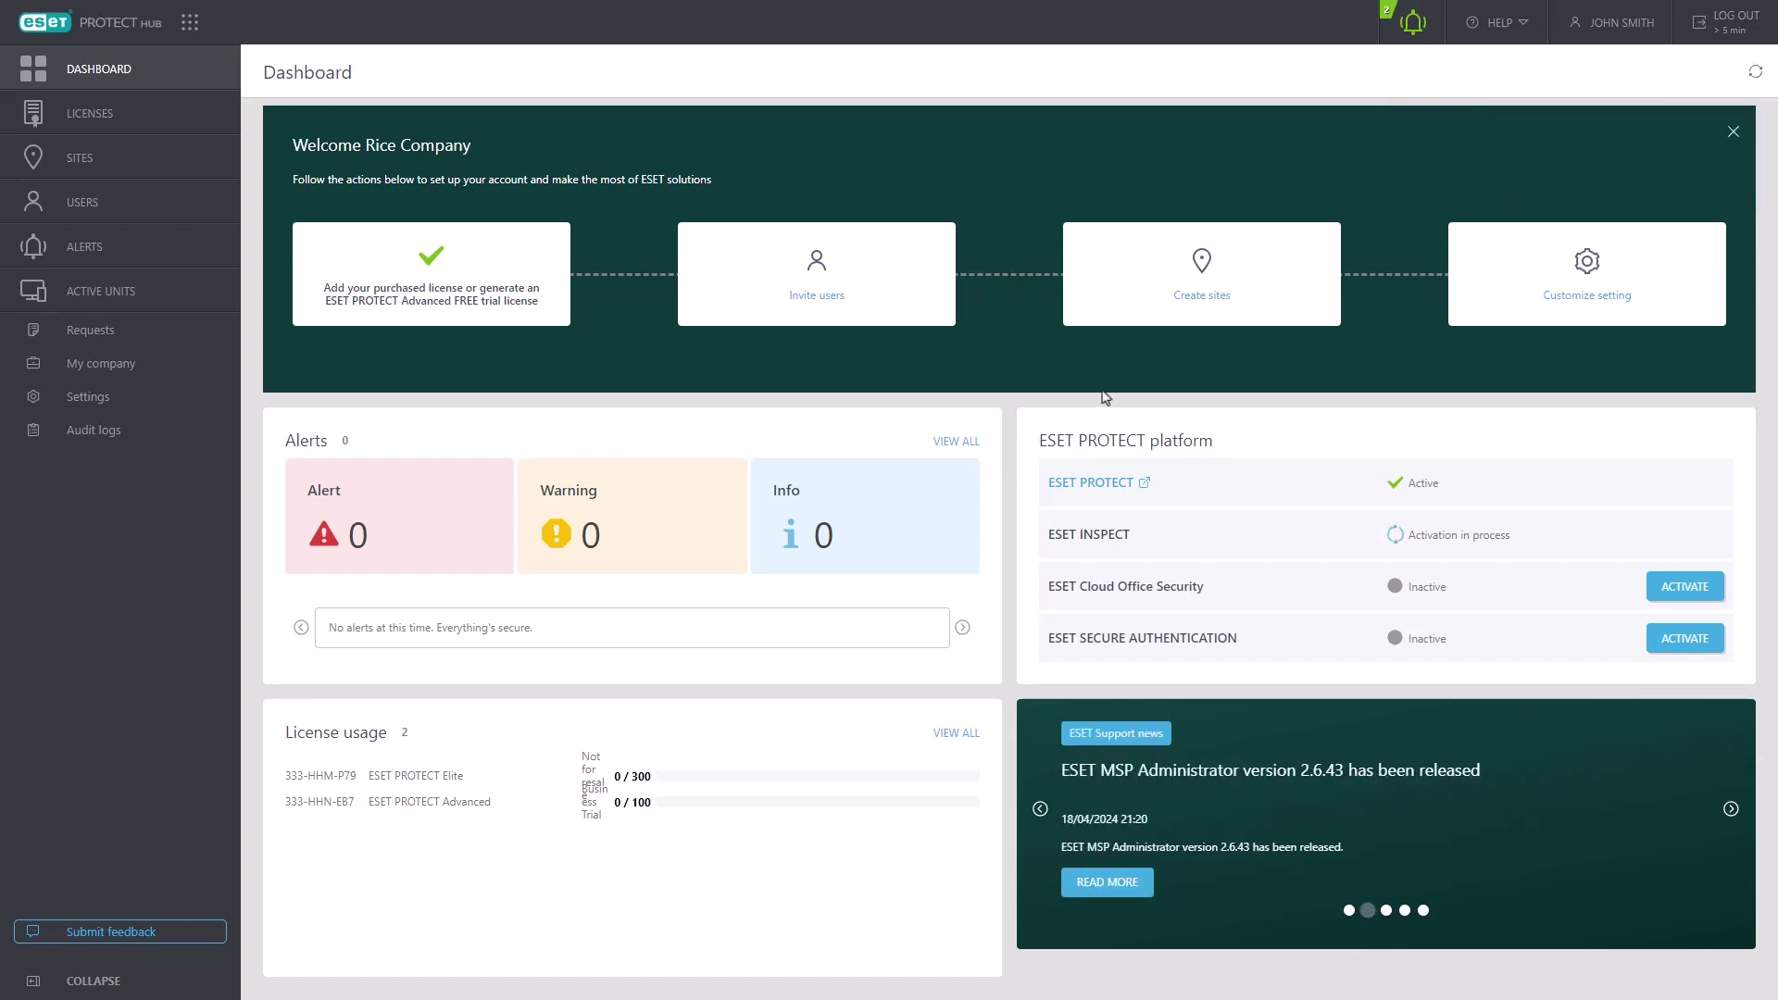
{"action": "left_click", "coordinate": [1099, 488]}
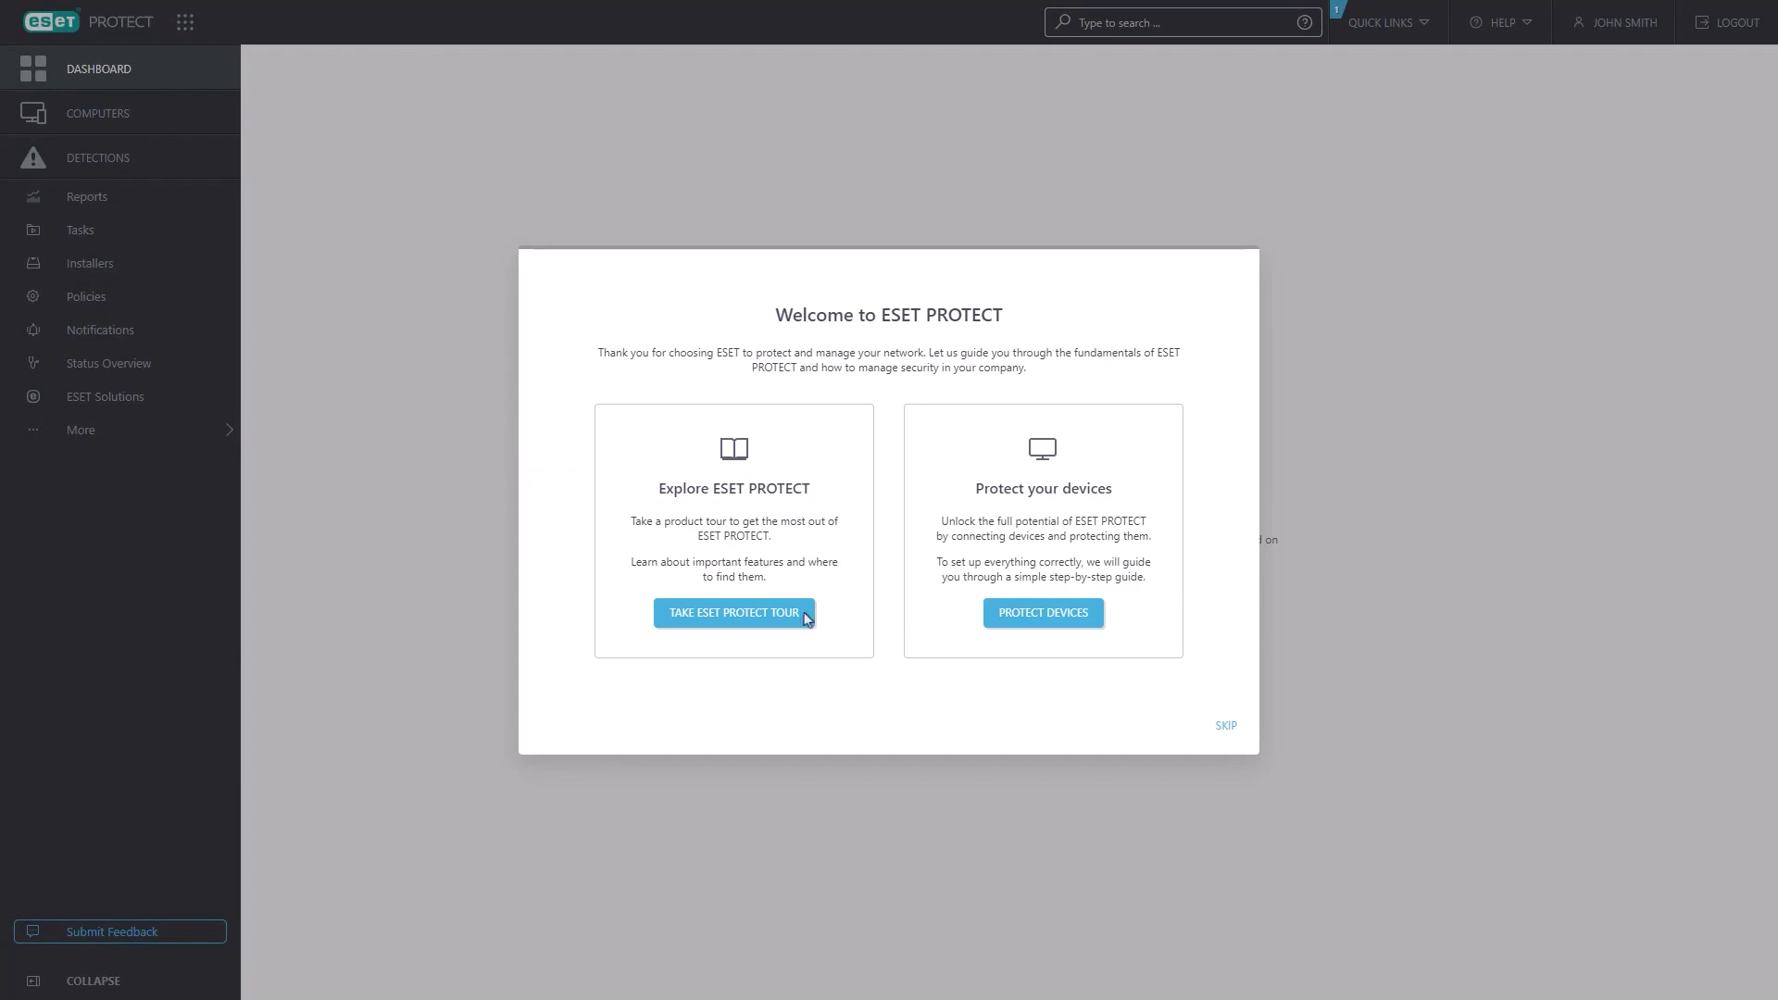
- Skip the console welcome and check both synced licenses in License Management
{"action": "left_click", "coordinate": [1227, 726]}
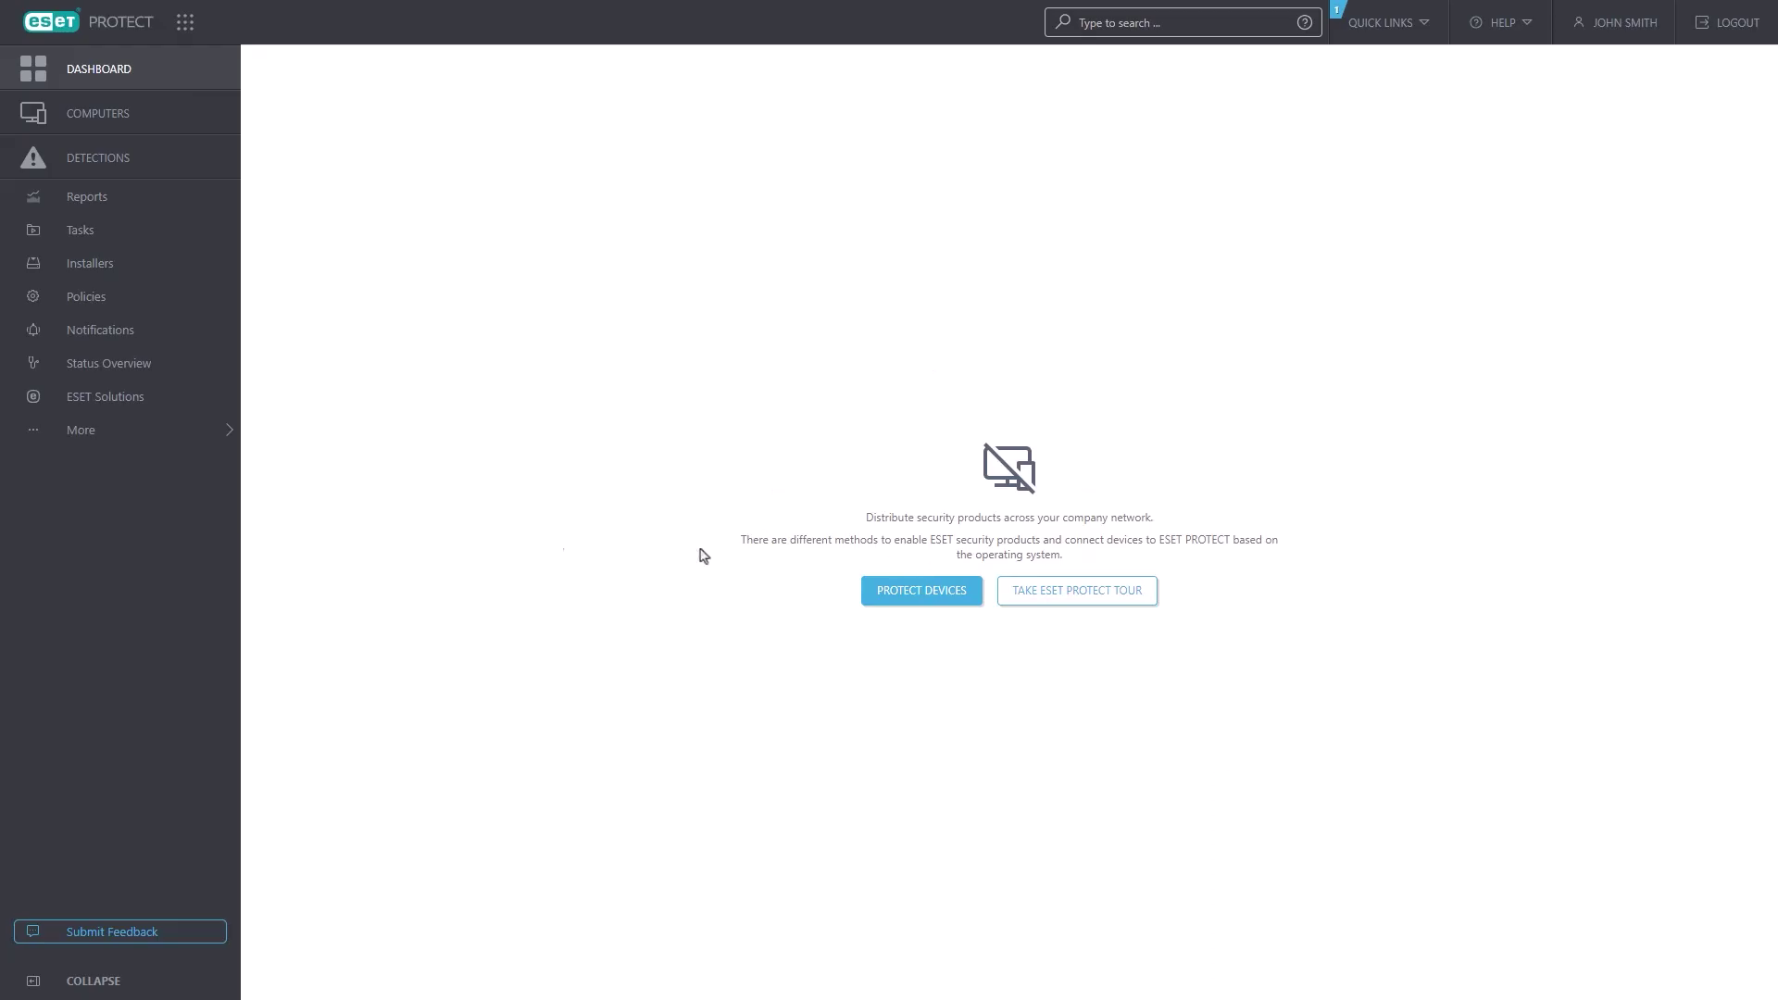
{"action": "left_click", "coordinate": [140, 442]}
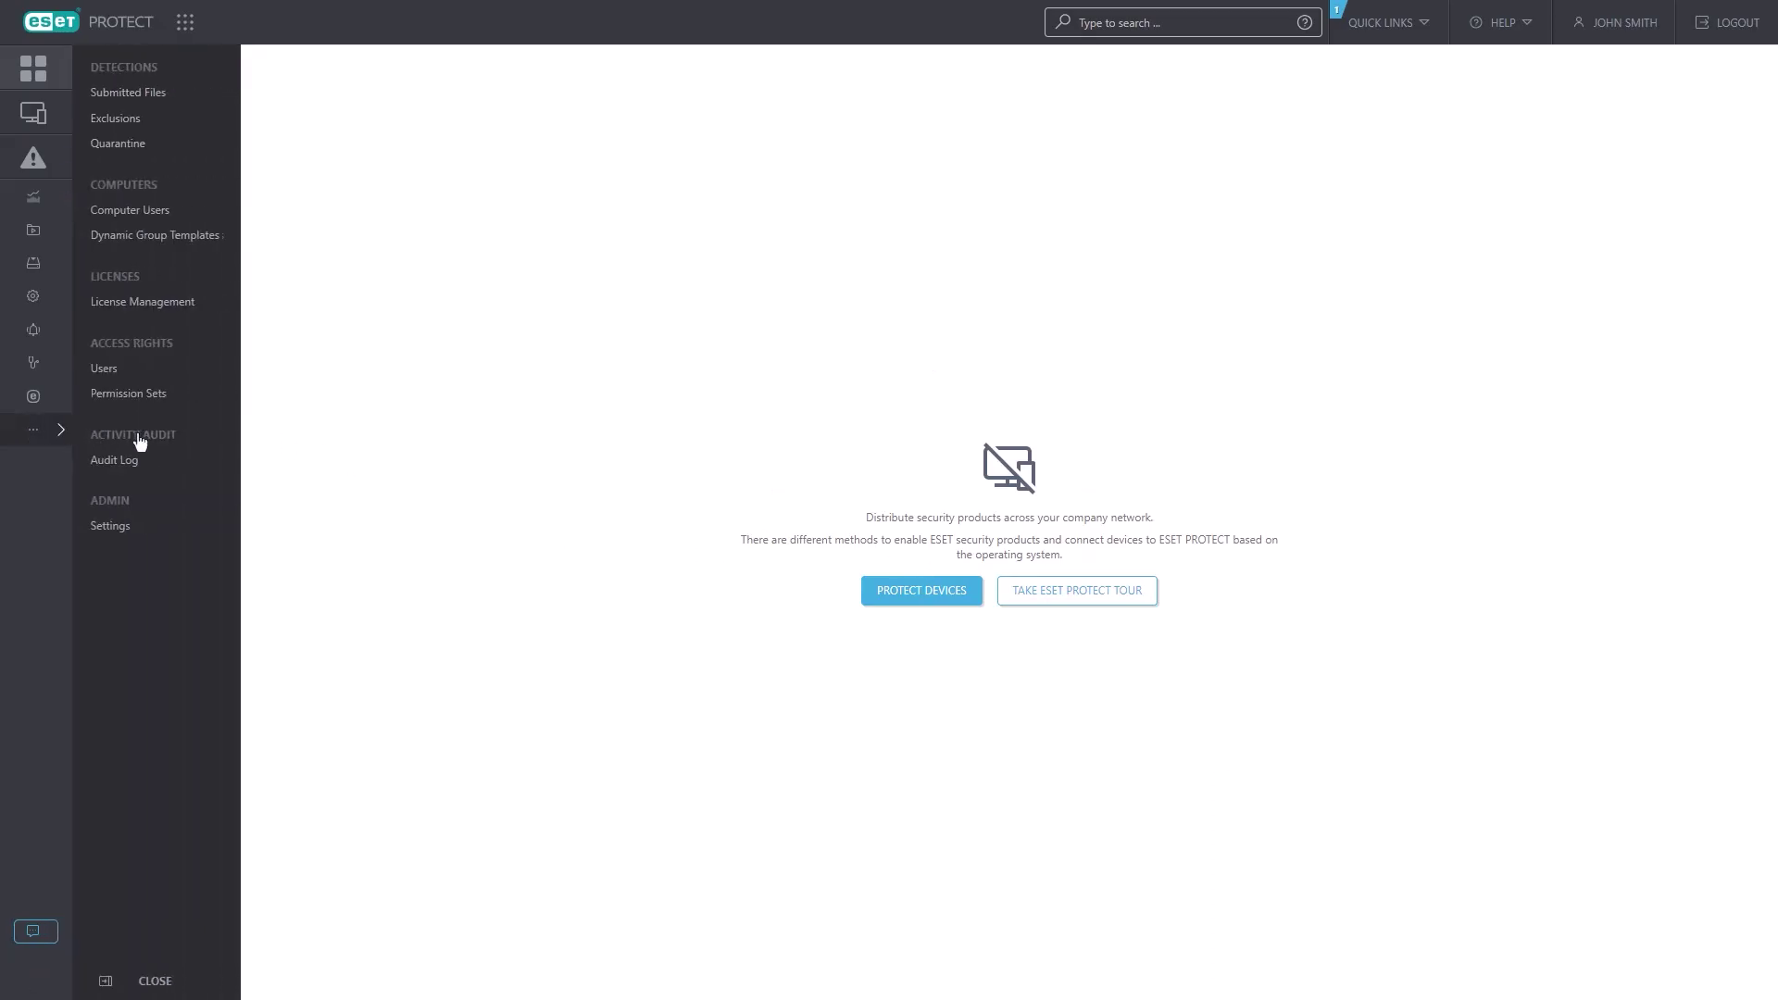
{"action": "left_click", "coordinate": [166, 305]}
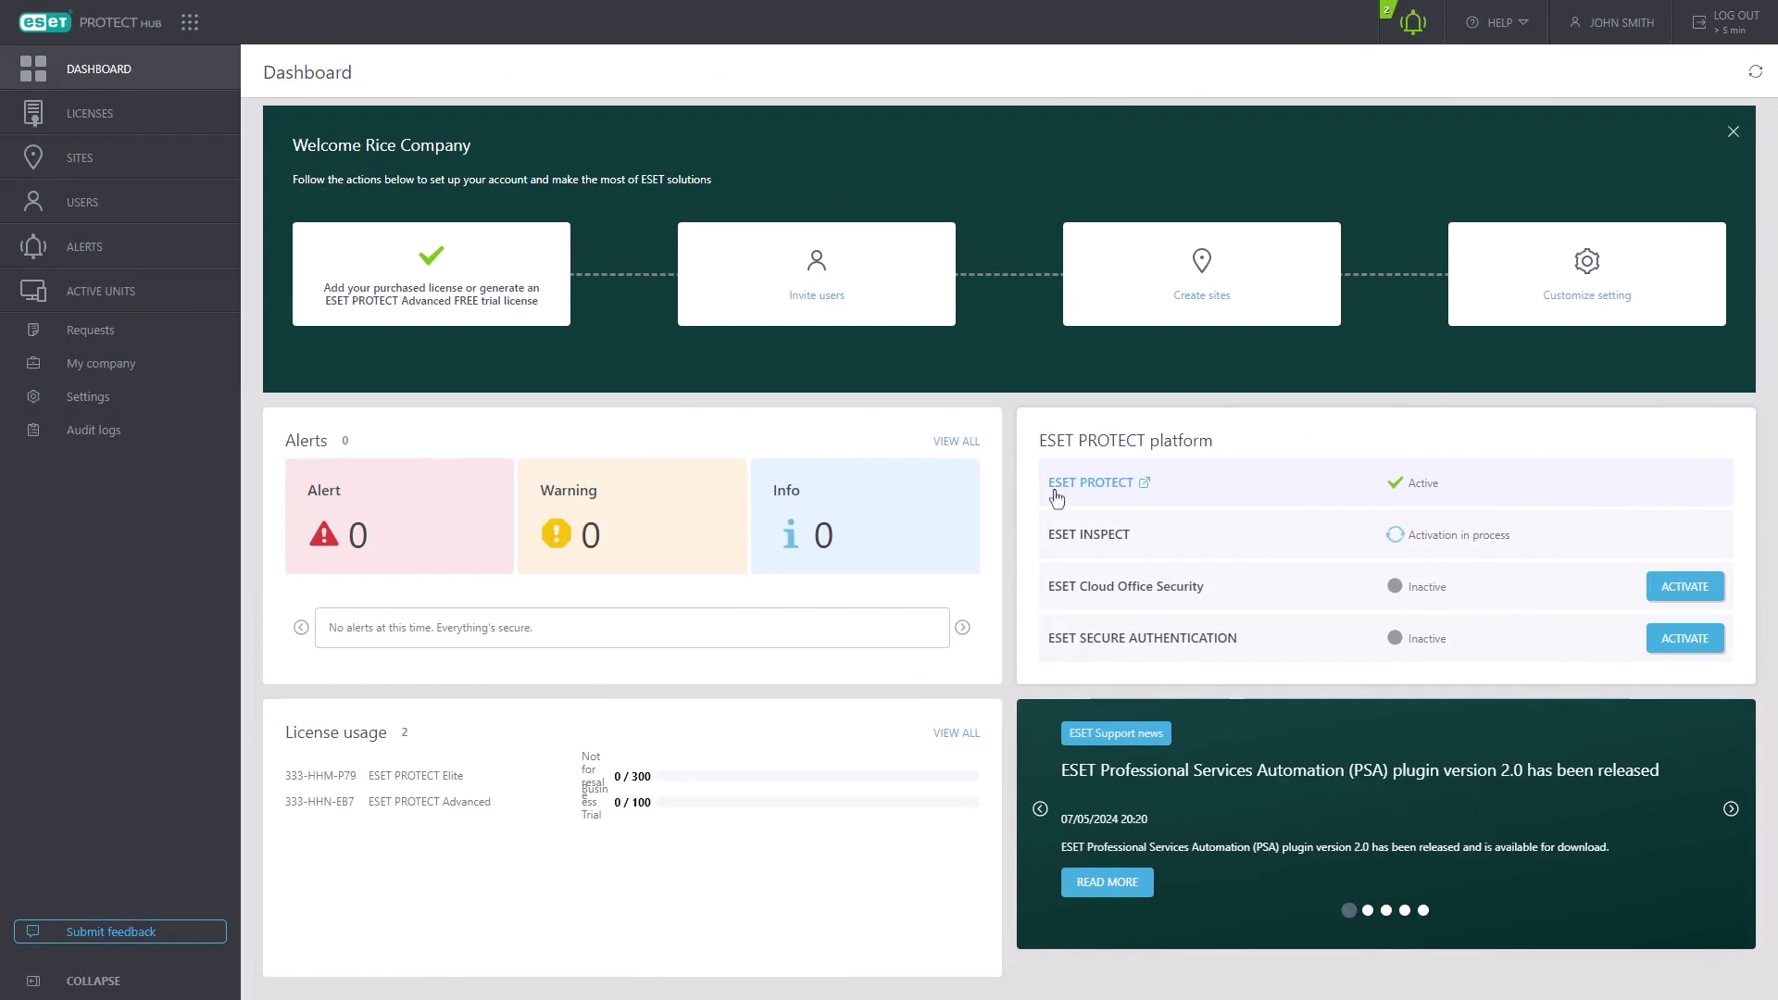
{"action": "left_click", "coordinate": [206, 116]}
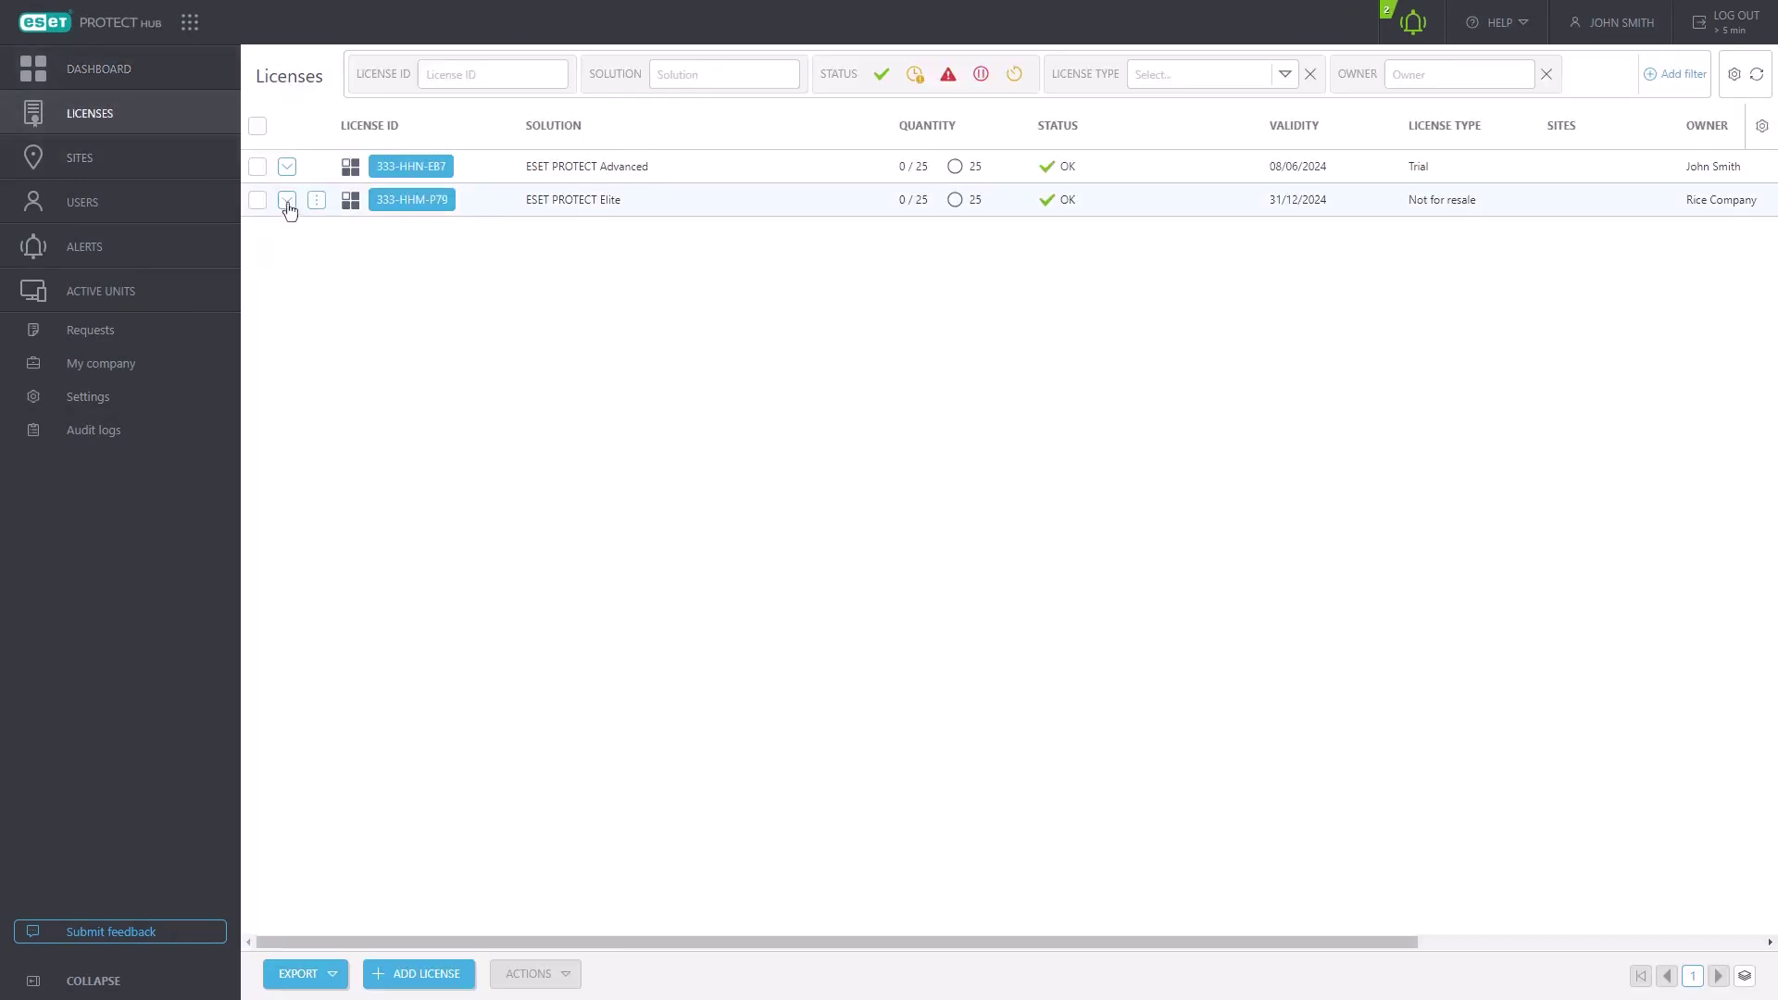
{"action": "left_click", "coordinate": [287, 168]}
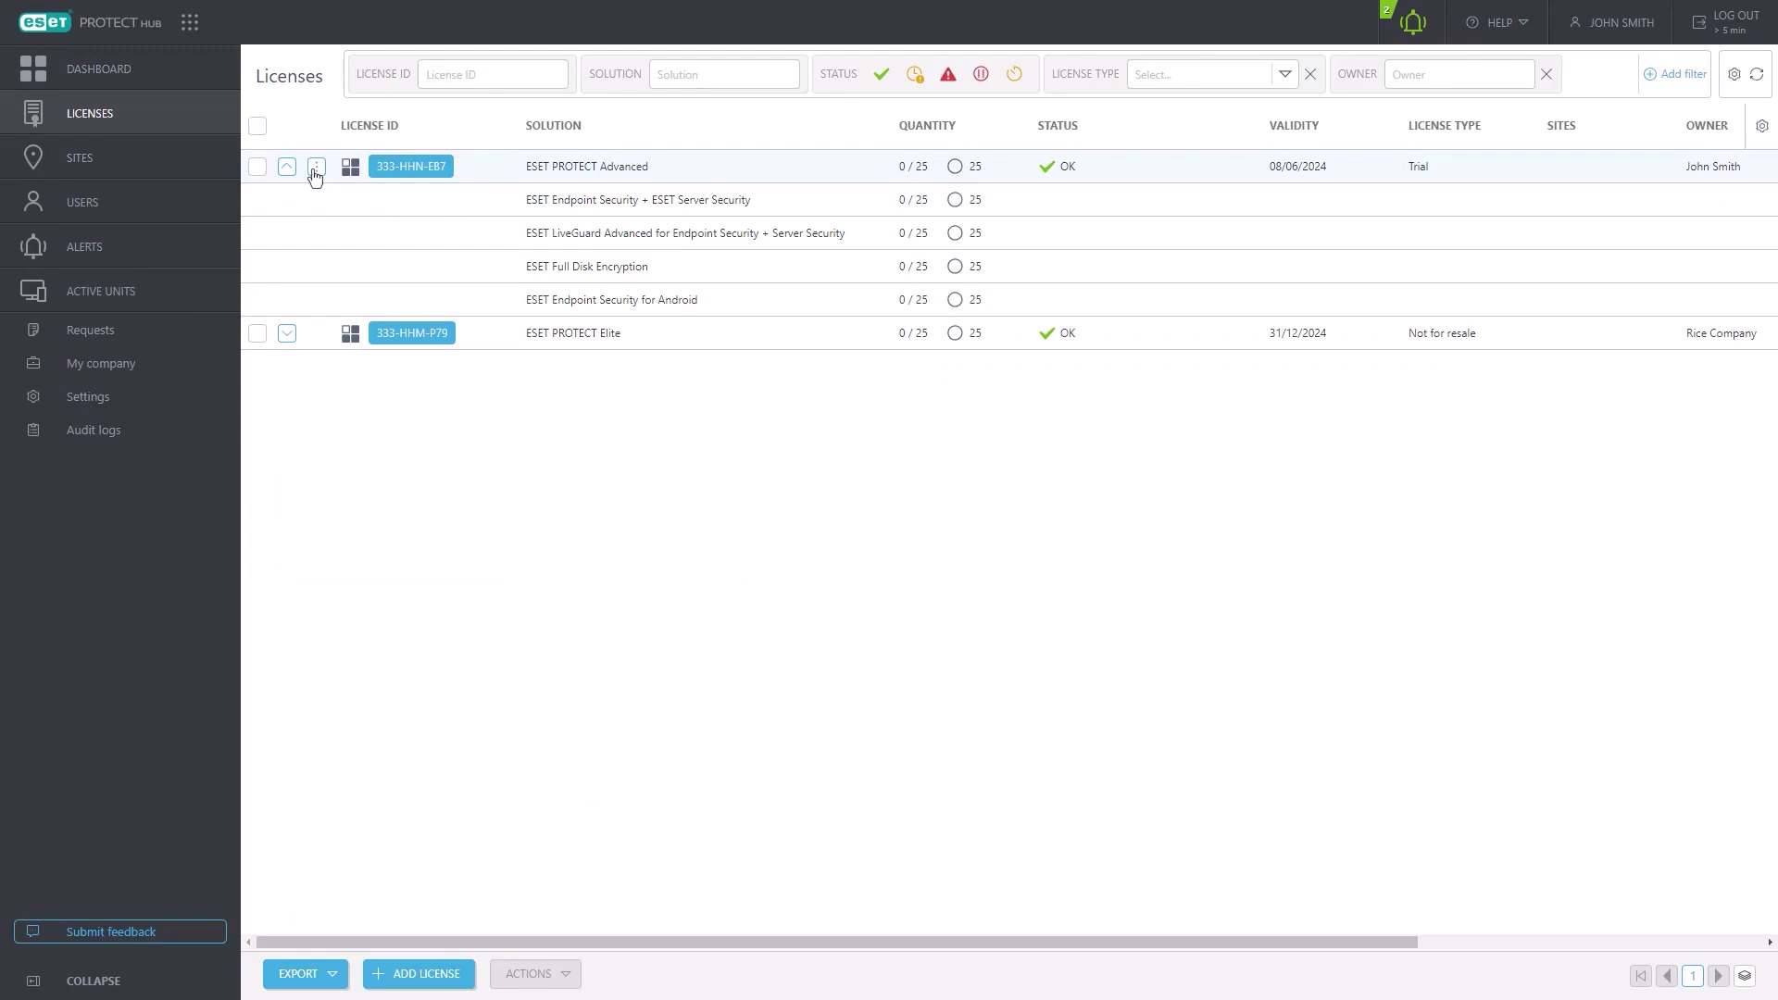
{"action": "left_click", "coordinate": [315, 171]}
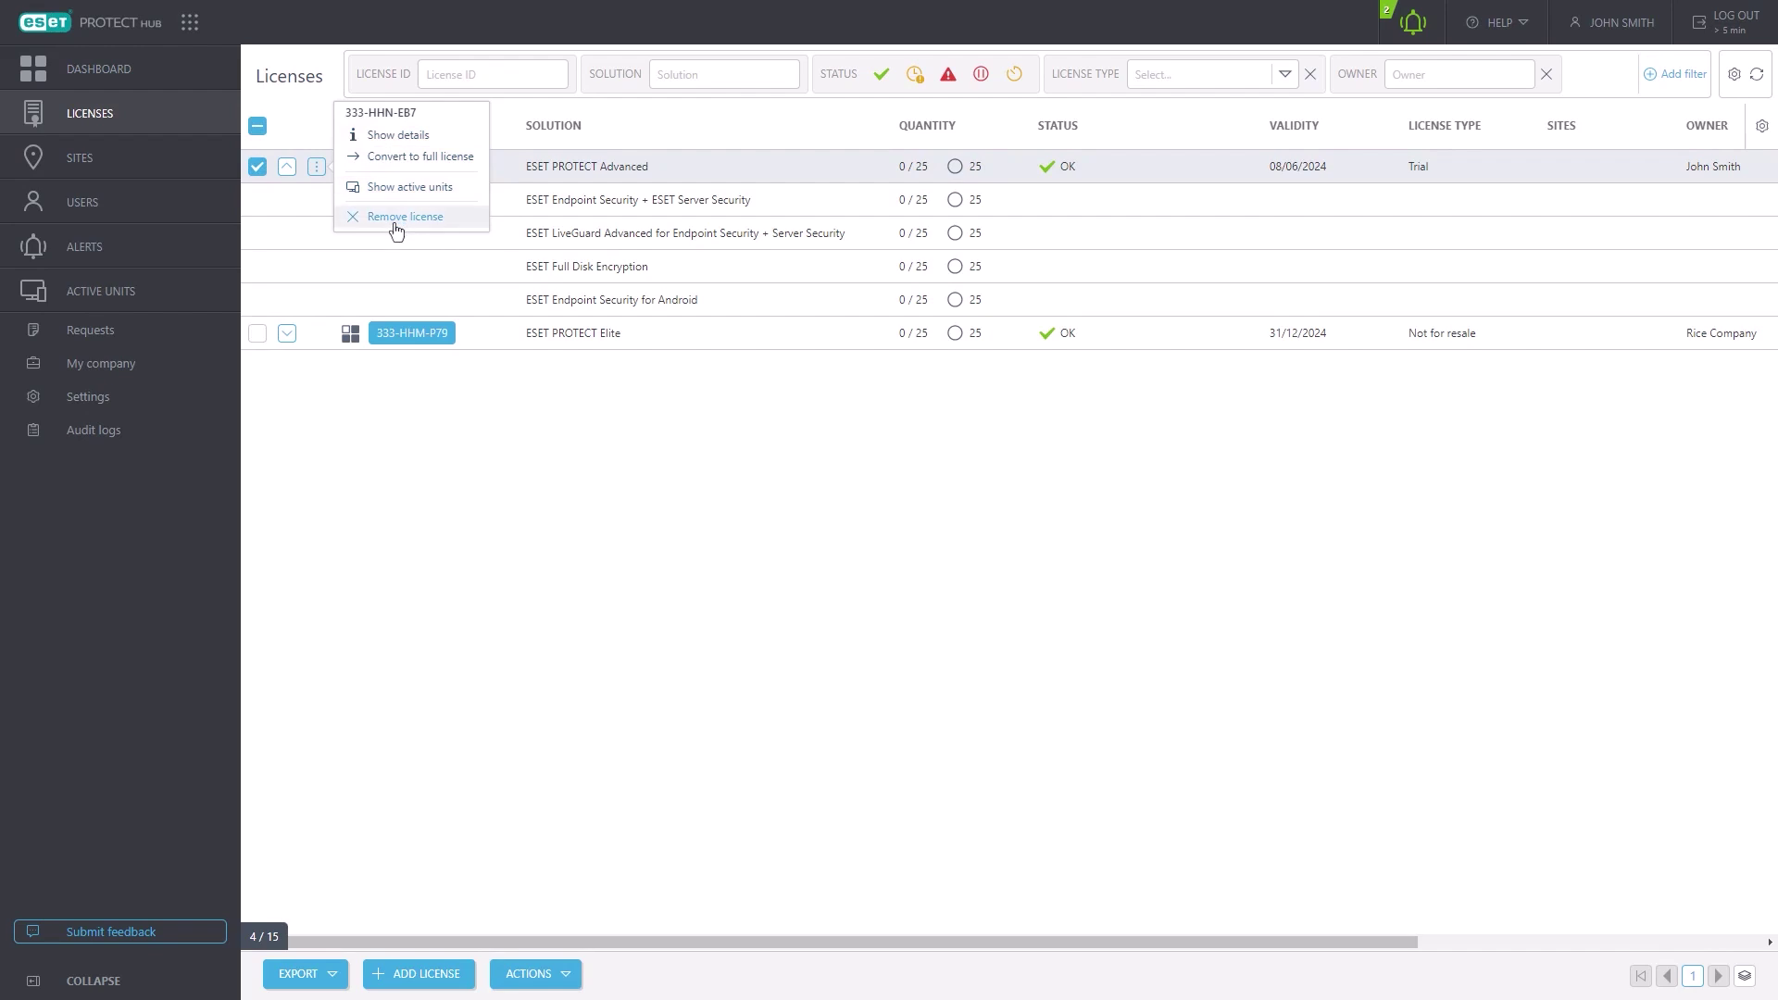
{"action": "left_click", "coordinate": [288, 336]}
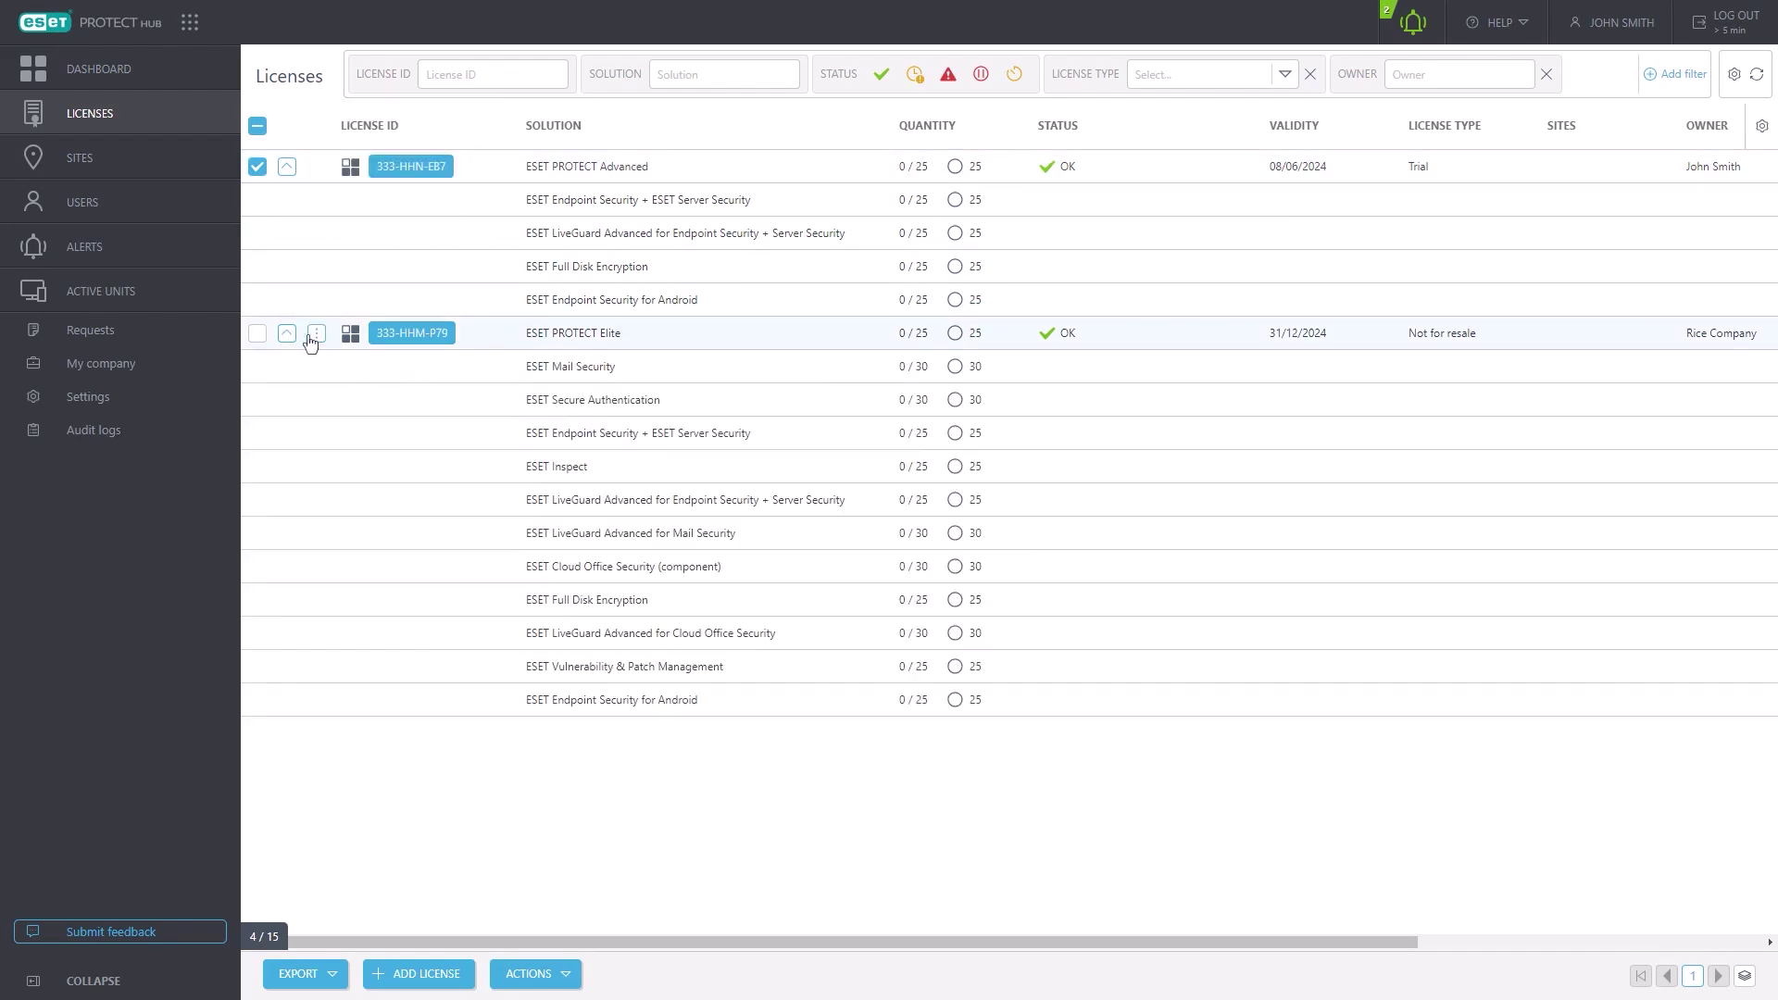
{"action": "left_click", "coordinate": [313, 338]}
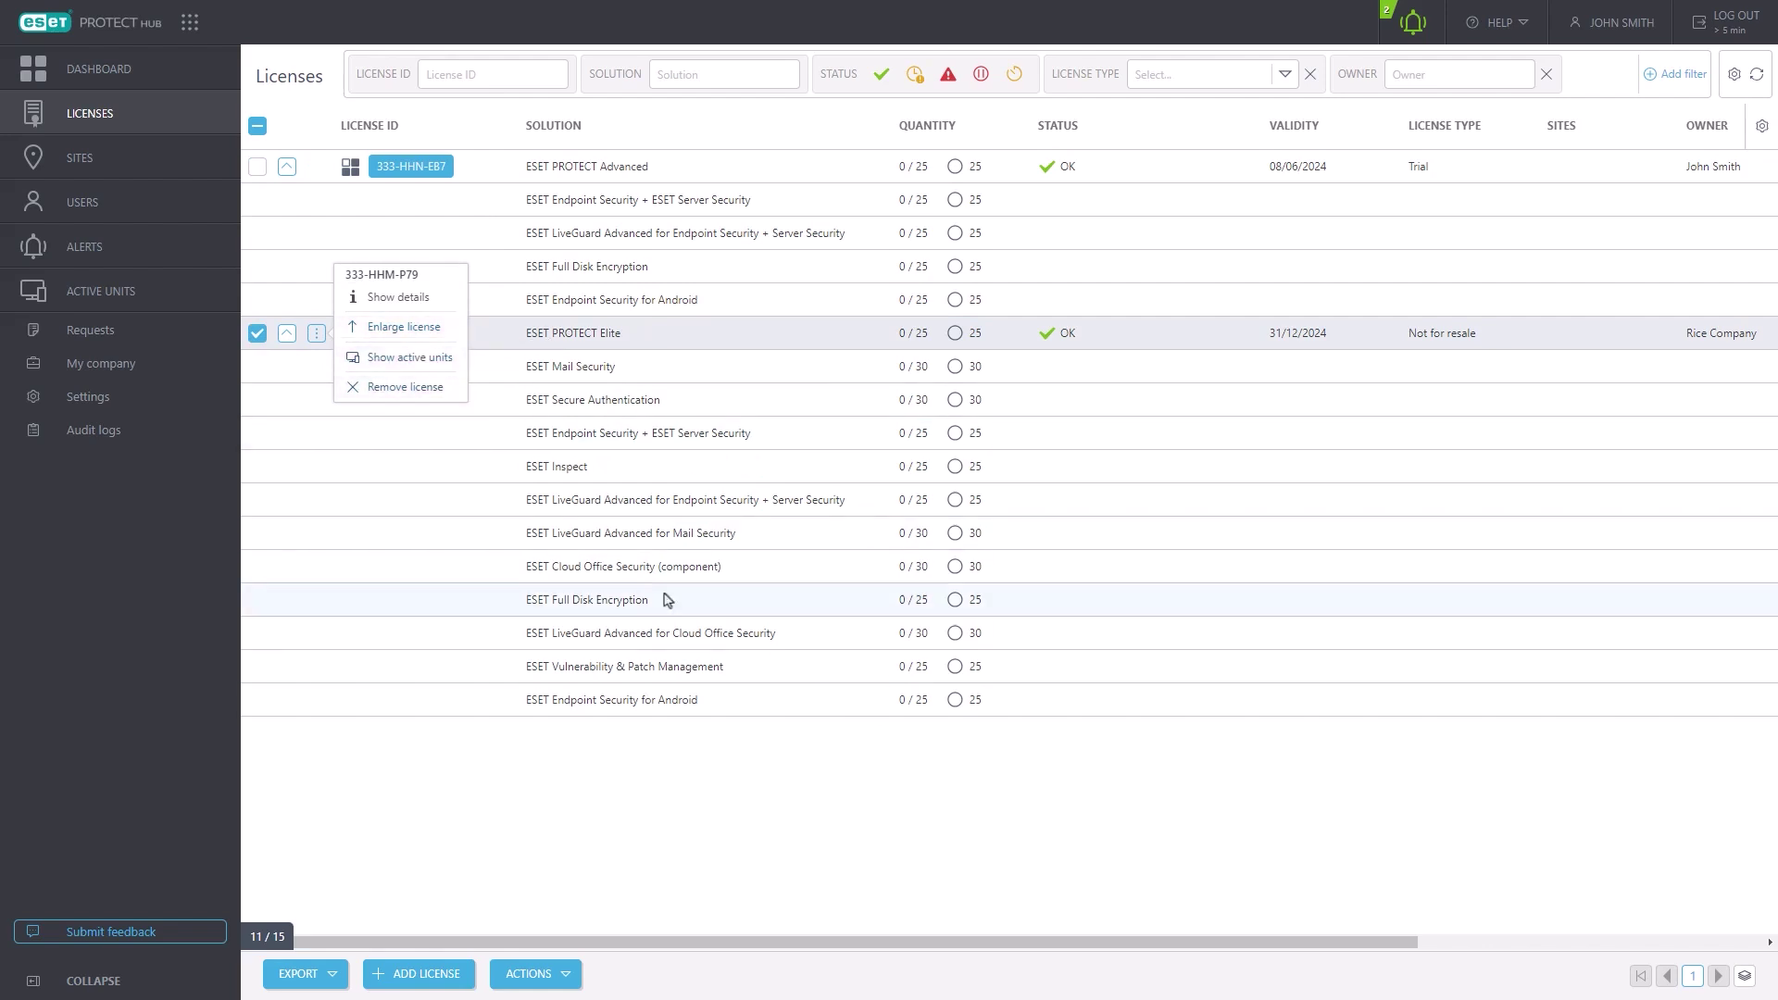
{"action": "right_click", "coordinate": [634, 565]}
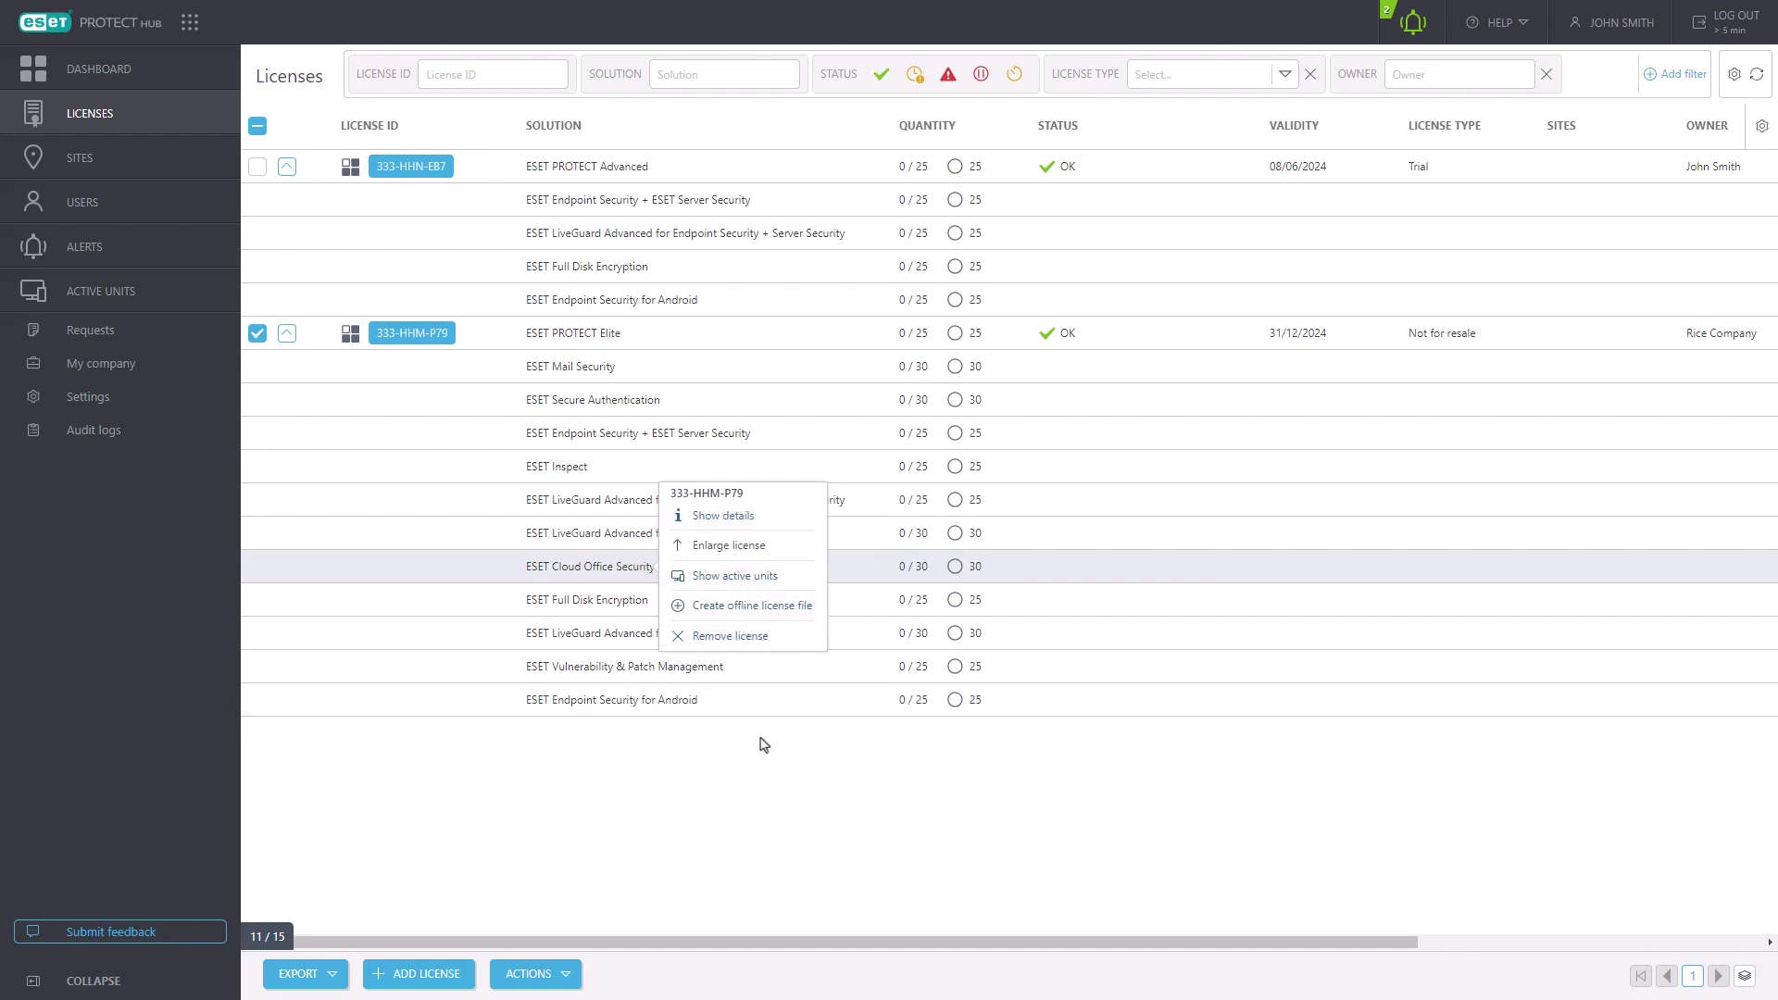
{"action": "left_click", "coordinate": [752, 748]}
{"action": "left_click", "coordinate": [335, 975]}
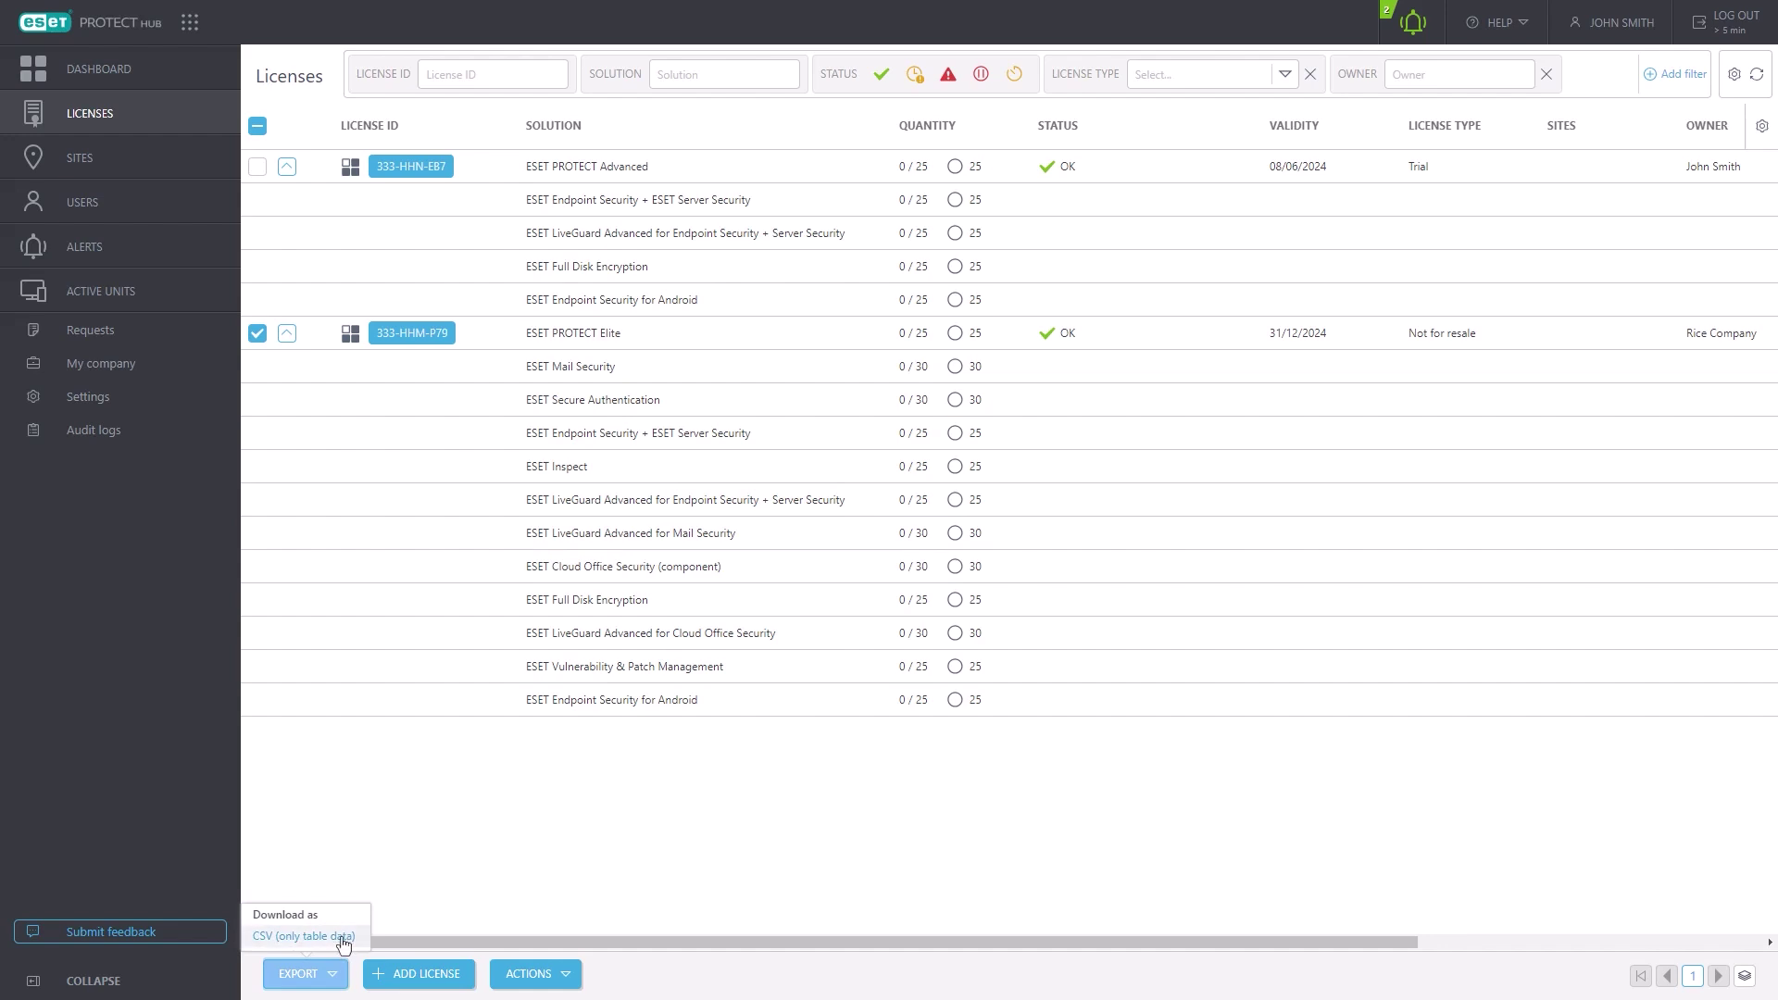
{"action": "left_click", "coordinate": [553, 978]}
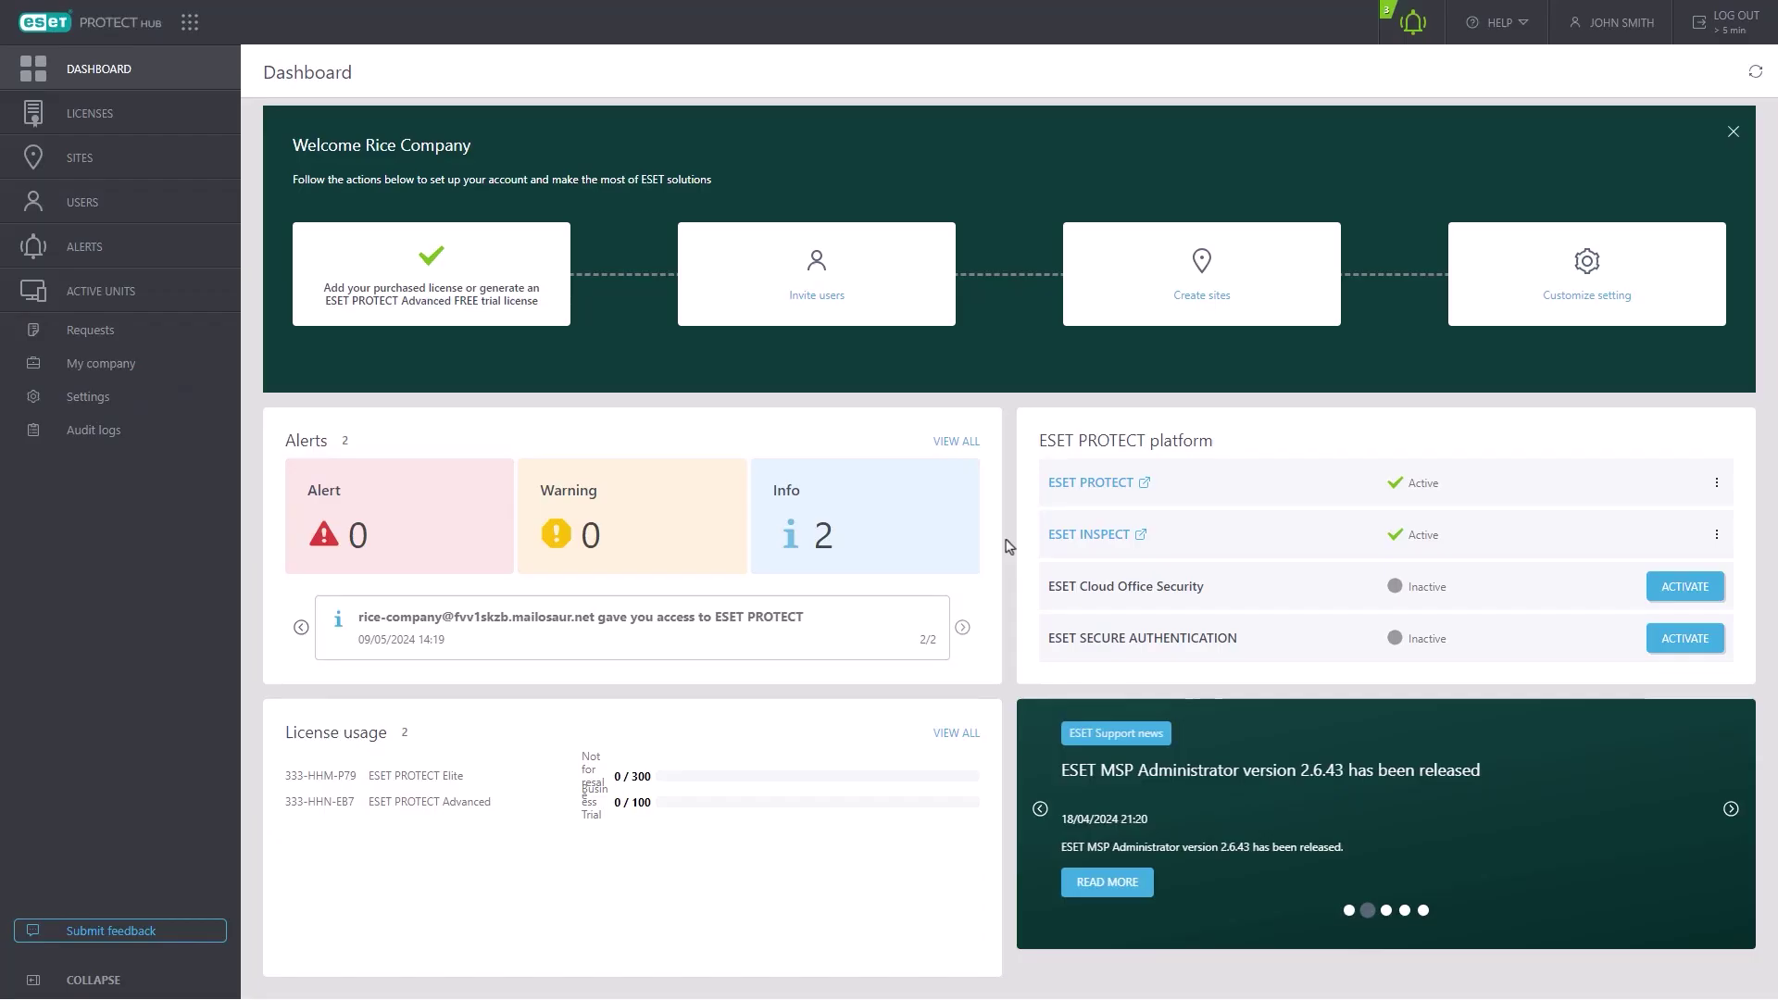
- Add a new user from Users with the invitee's e-mail address and continue to Permissions
{"action": "left_click", "coordinate": [822, 307]}
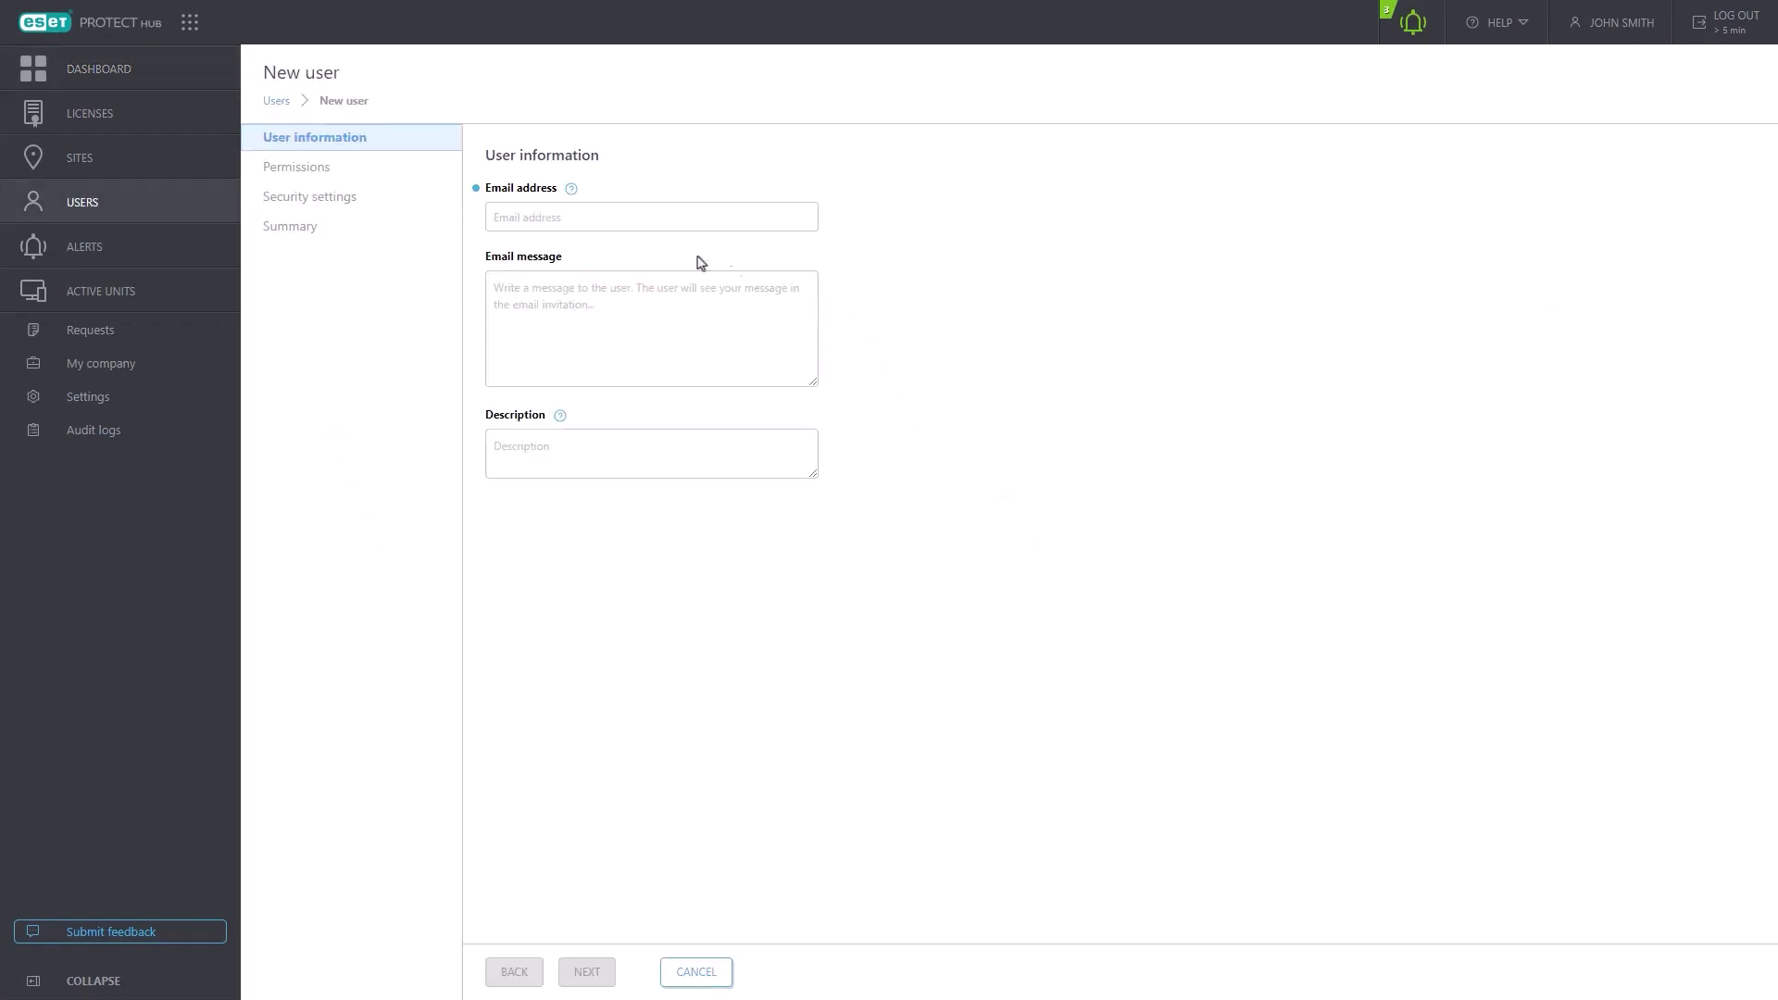
{"action": "left_click", "coordinate": [129, 206]}
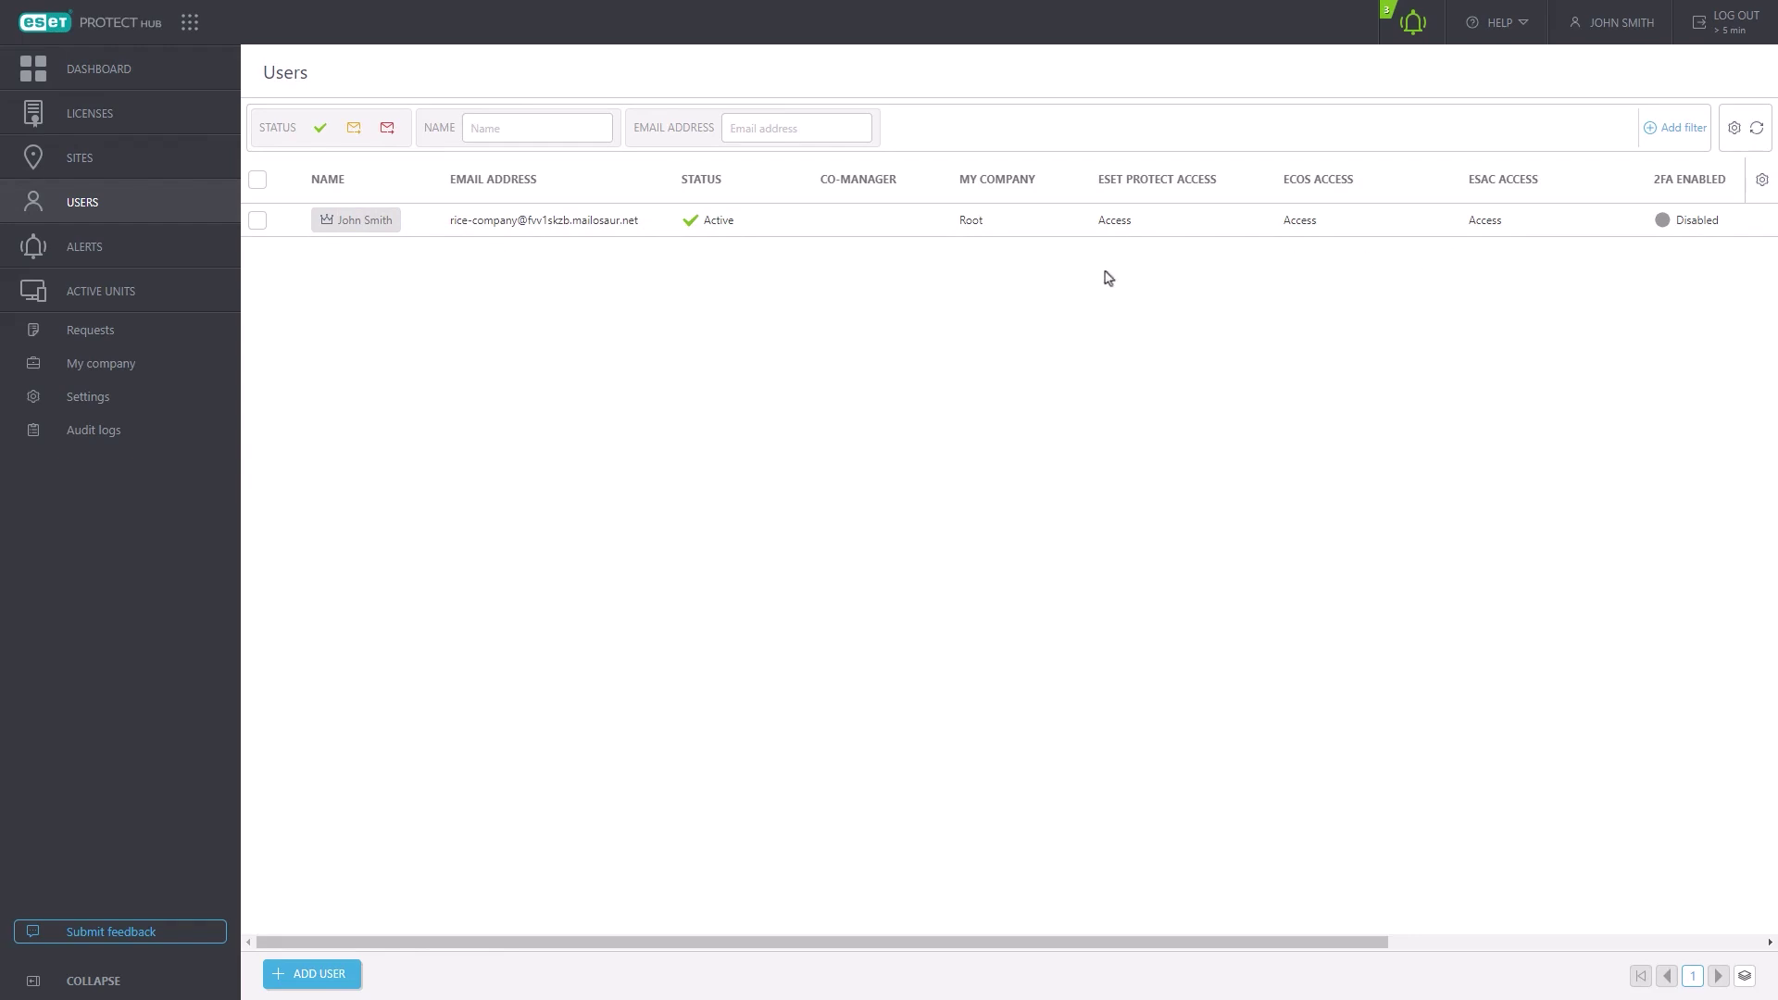
{"action": "left_click", "coordinate": [310, 978]}
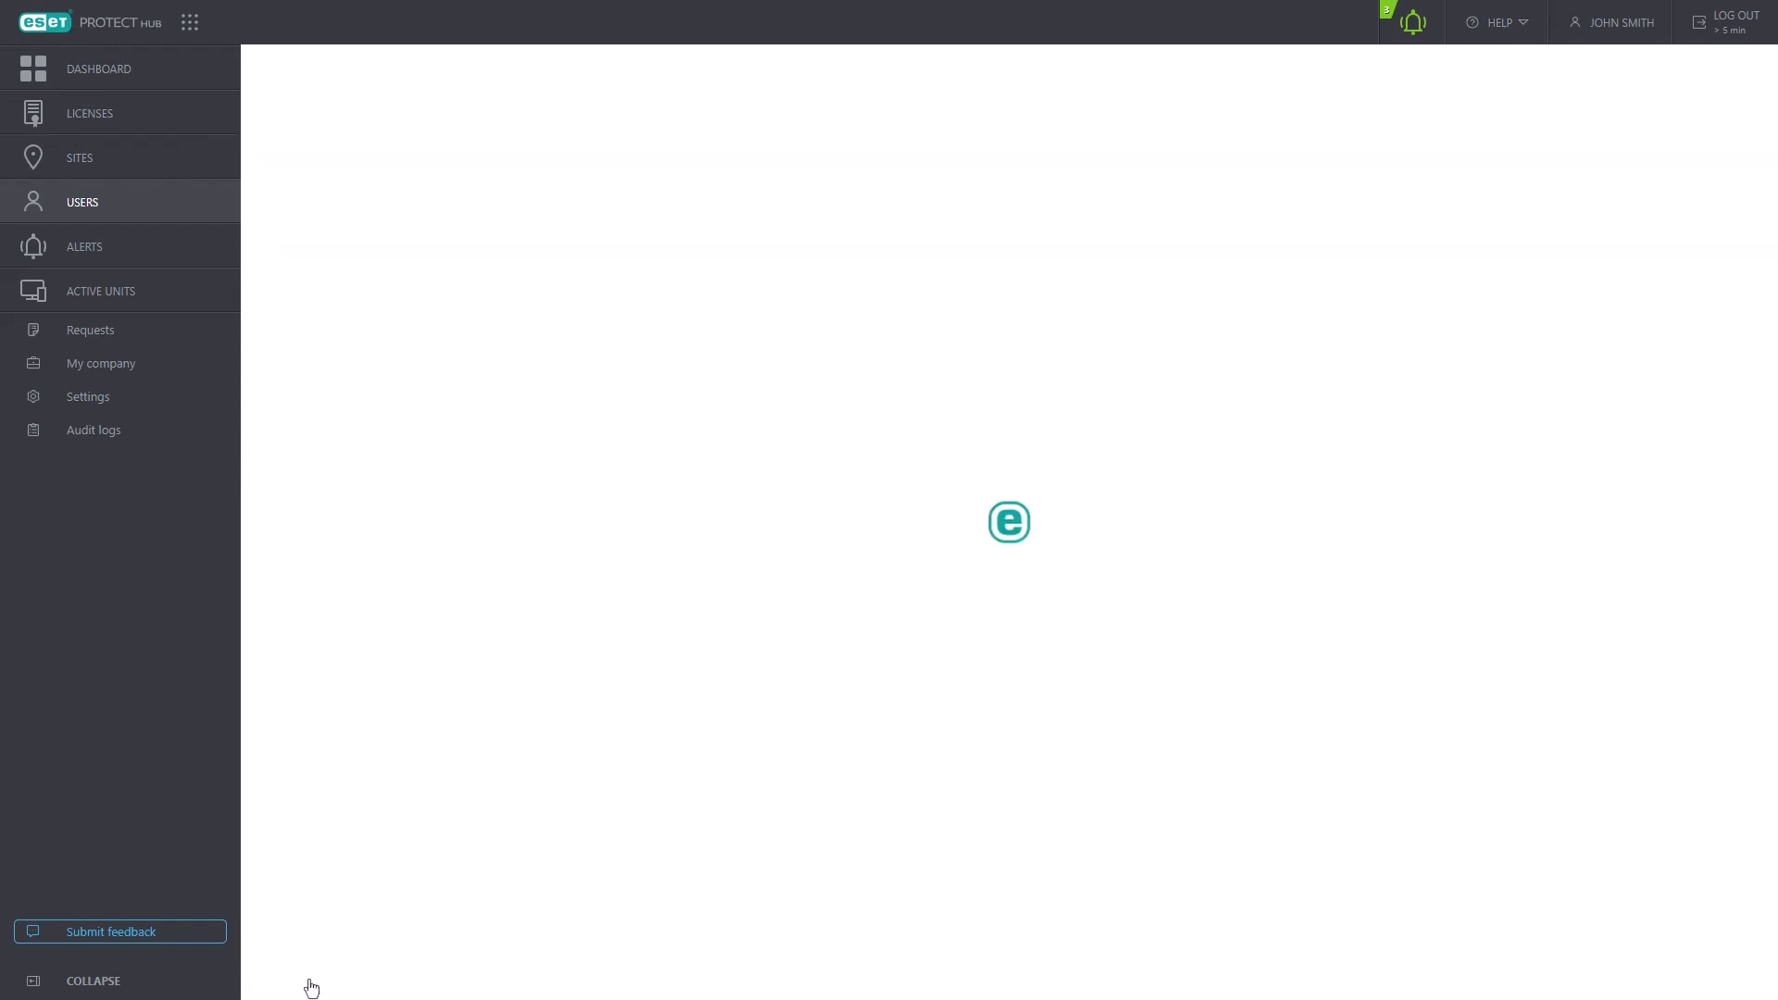
{"action": "left_click", "coordinate": [639, 222]}
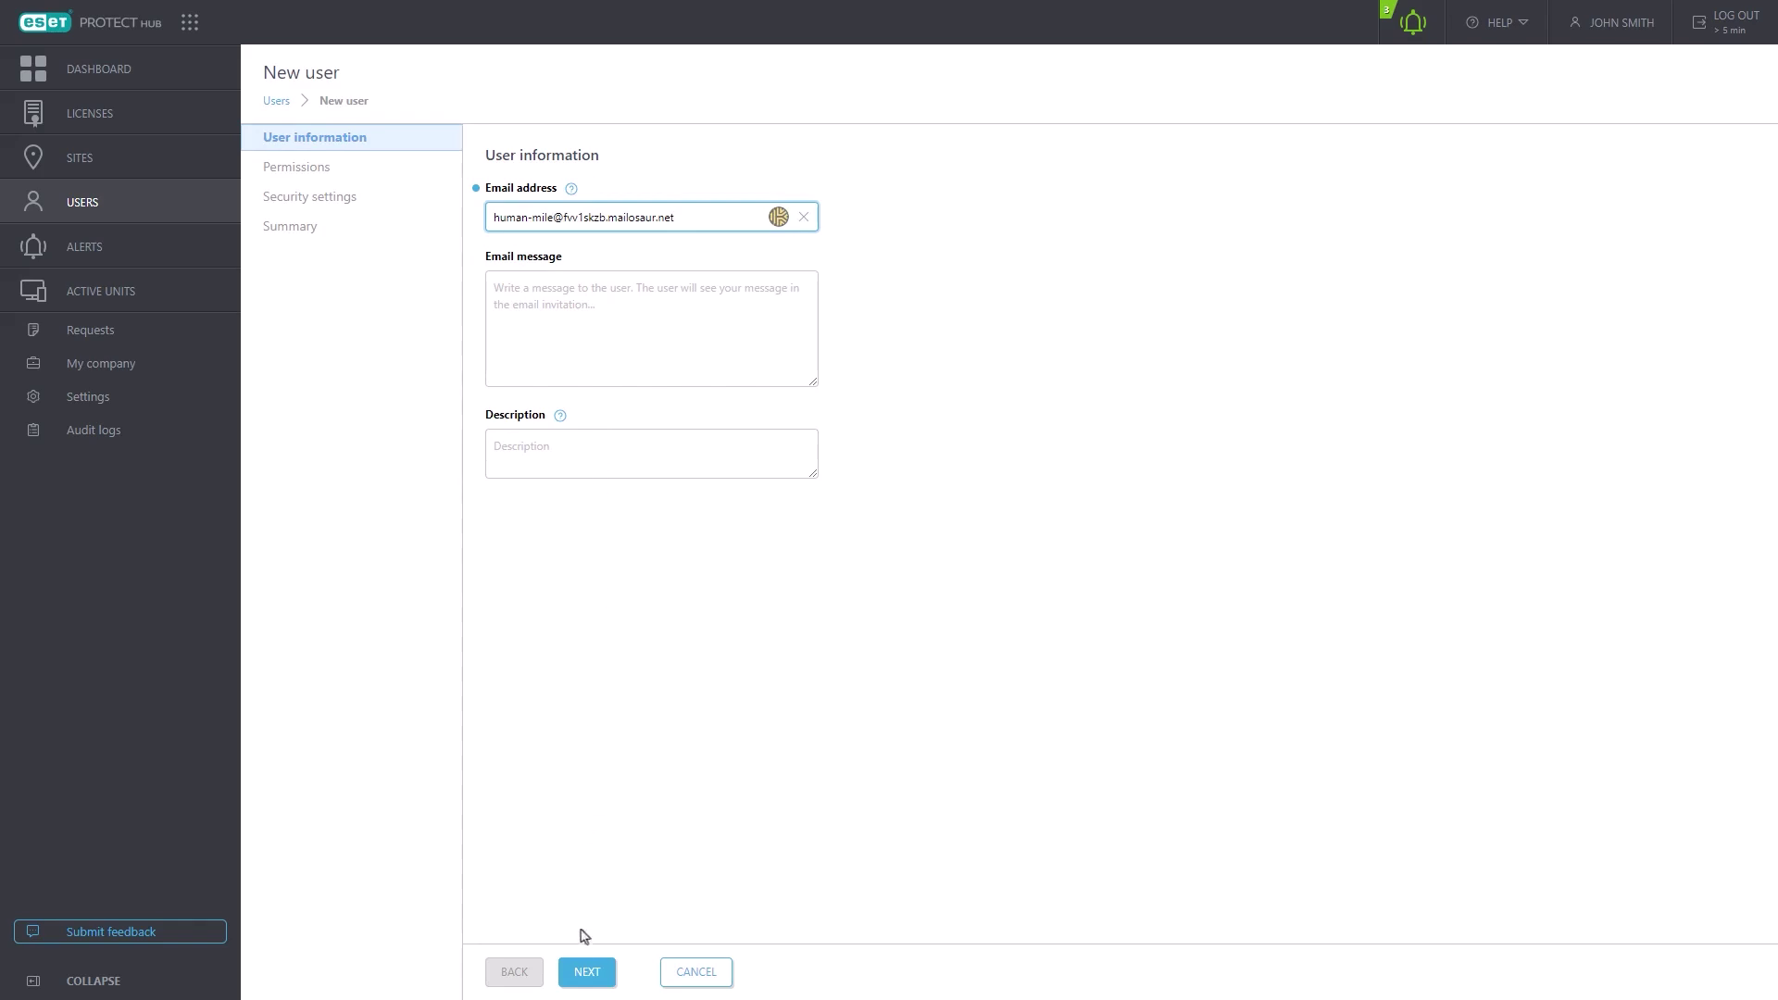
{"action": "left_click", "coordinate": [585, 969]}
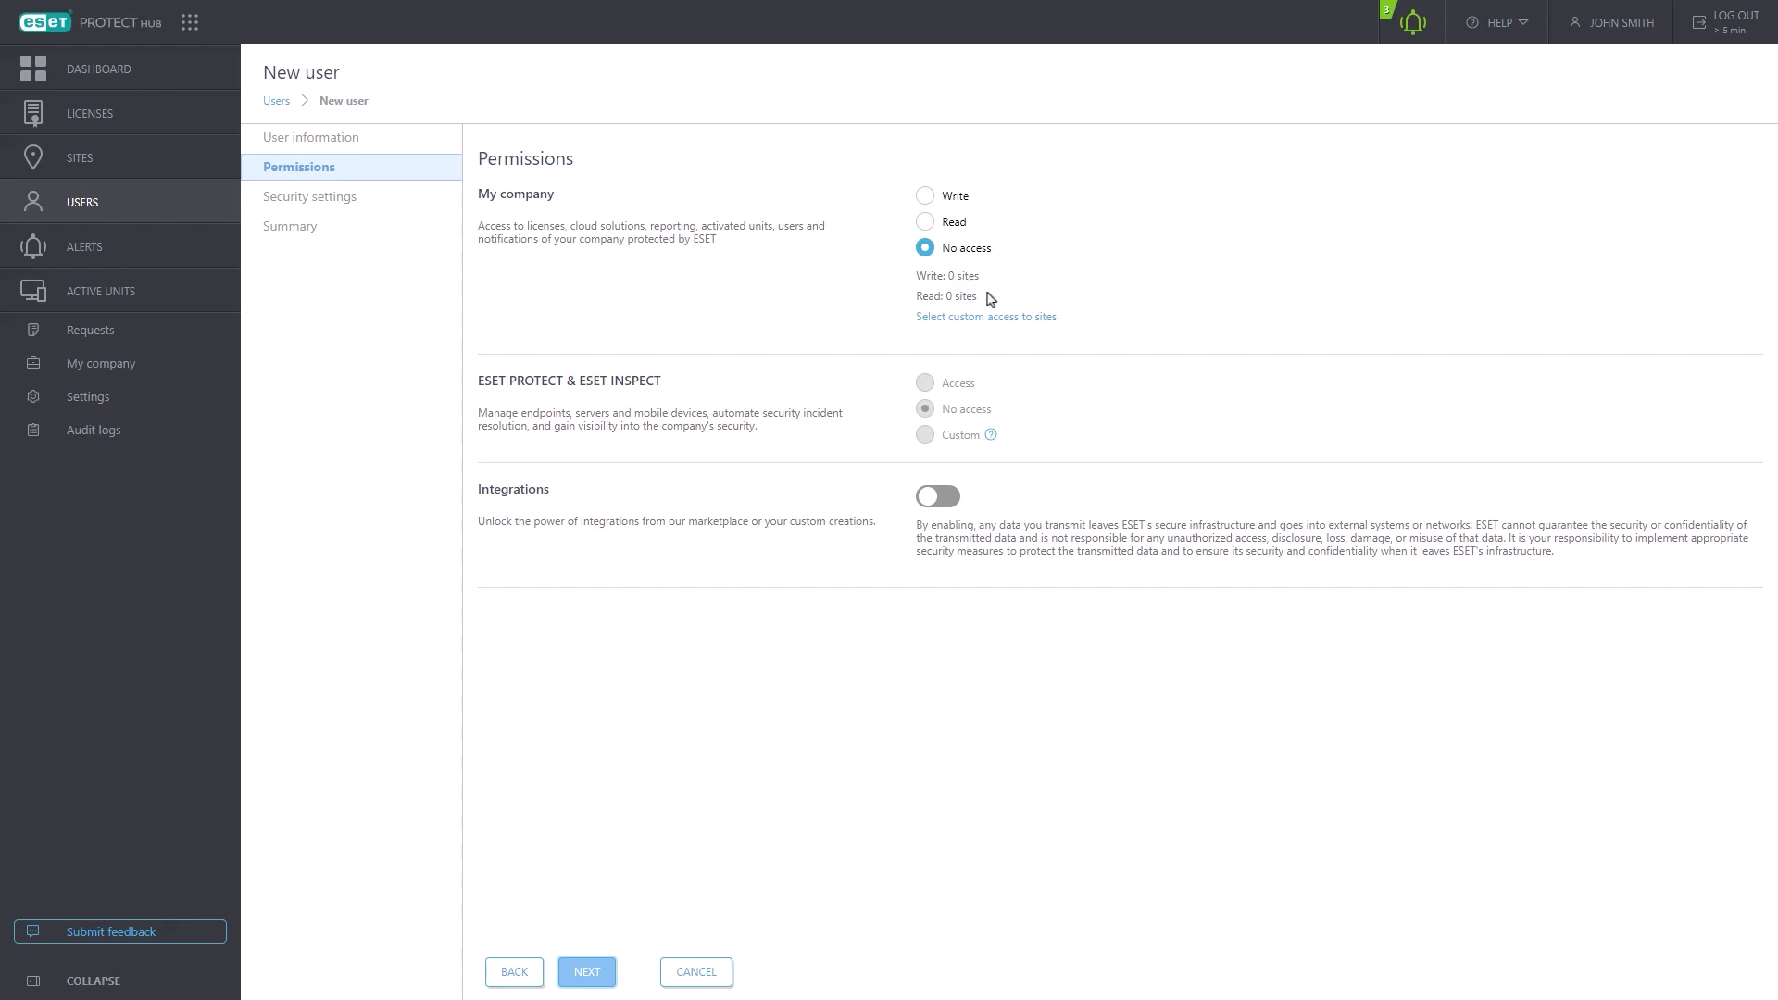
- Set My company access to Read and ESET PROTECT & ESET INSPECT access to Custom
{"action": "left_click", "coordinate": [924, 222]}
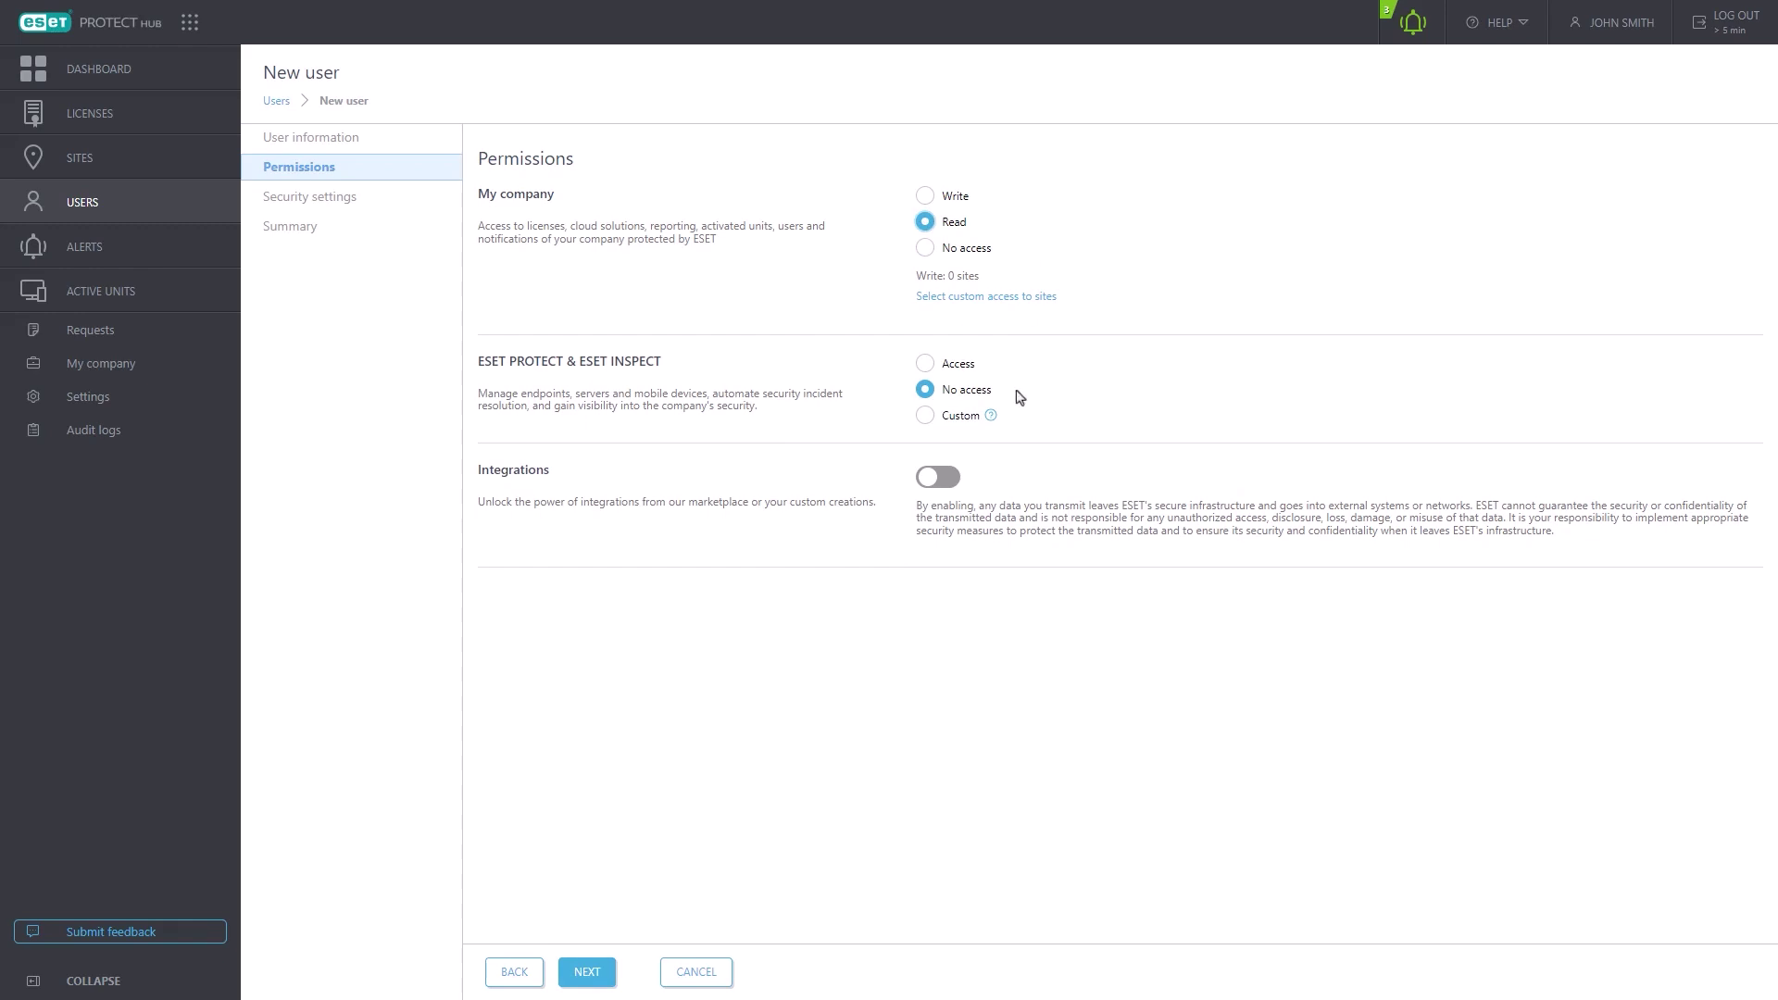
{"action": "left_click", "coordinate": [925, 416]}
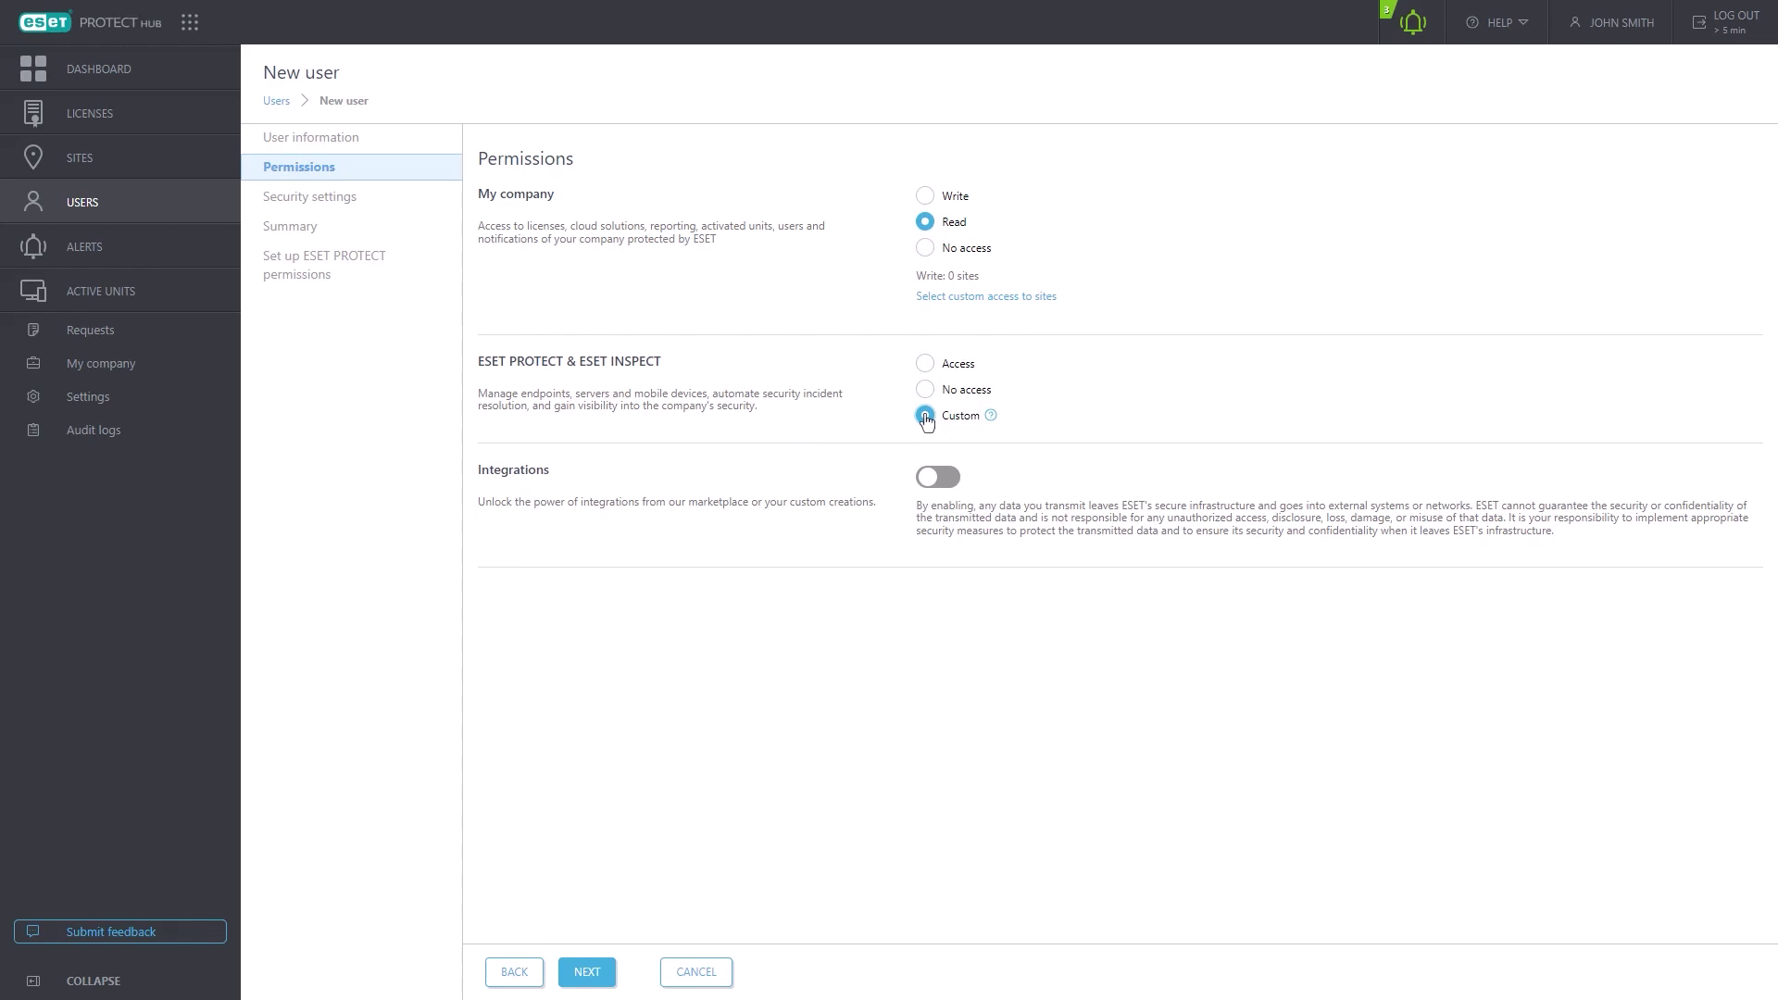
{"action": "mouse_move", "coordinate": [989, 419]}
- Finish the wizard to create the user and open their ESET PROTECT permission sets
{"action": "left_click", "coordinate": [584, 979]}
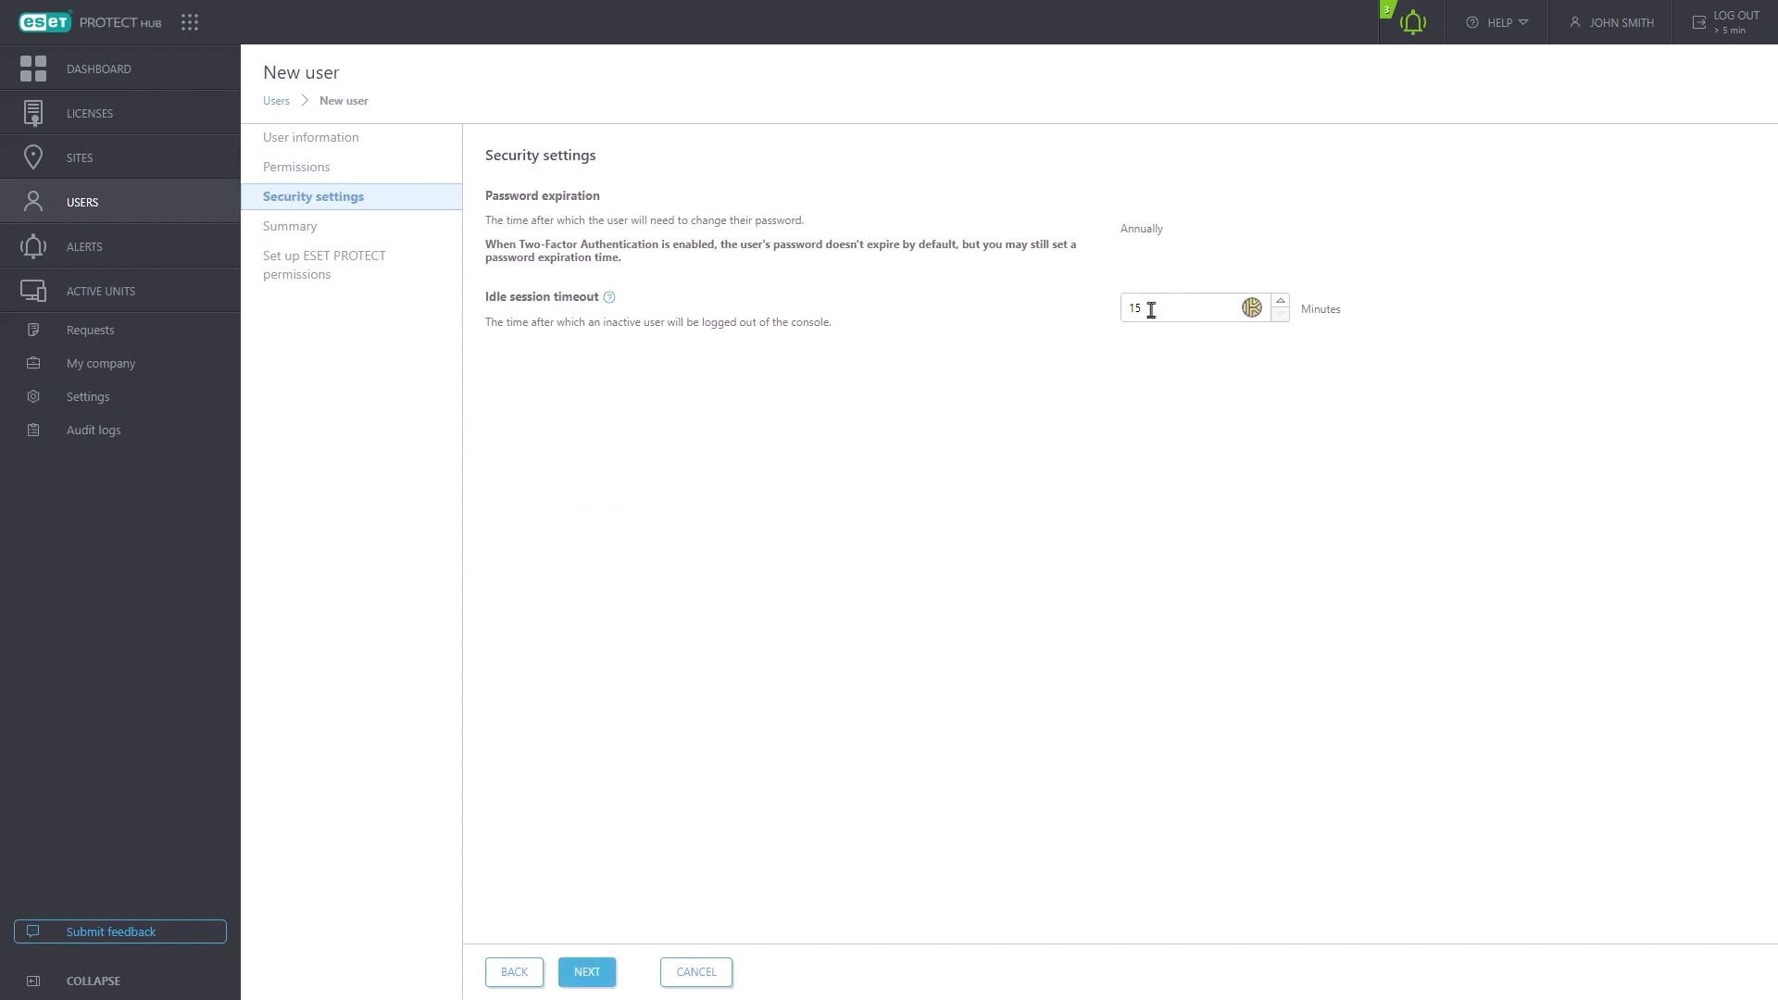
{"action": "left_click", "coordinate": [584, 981]}
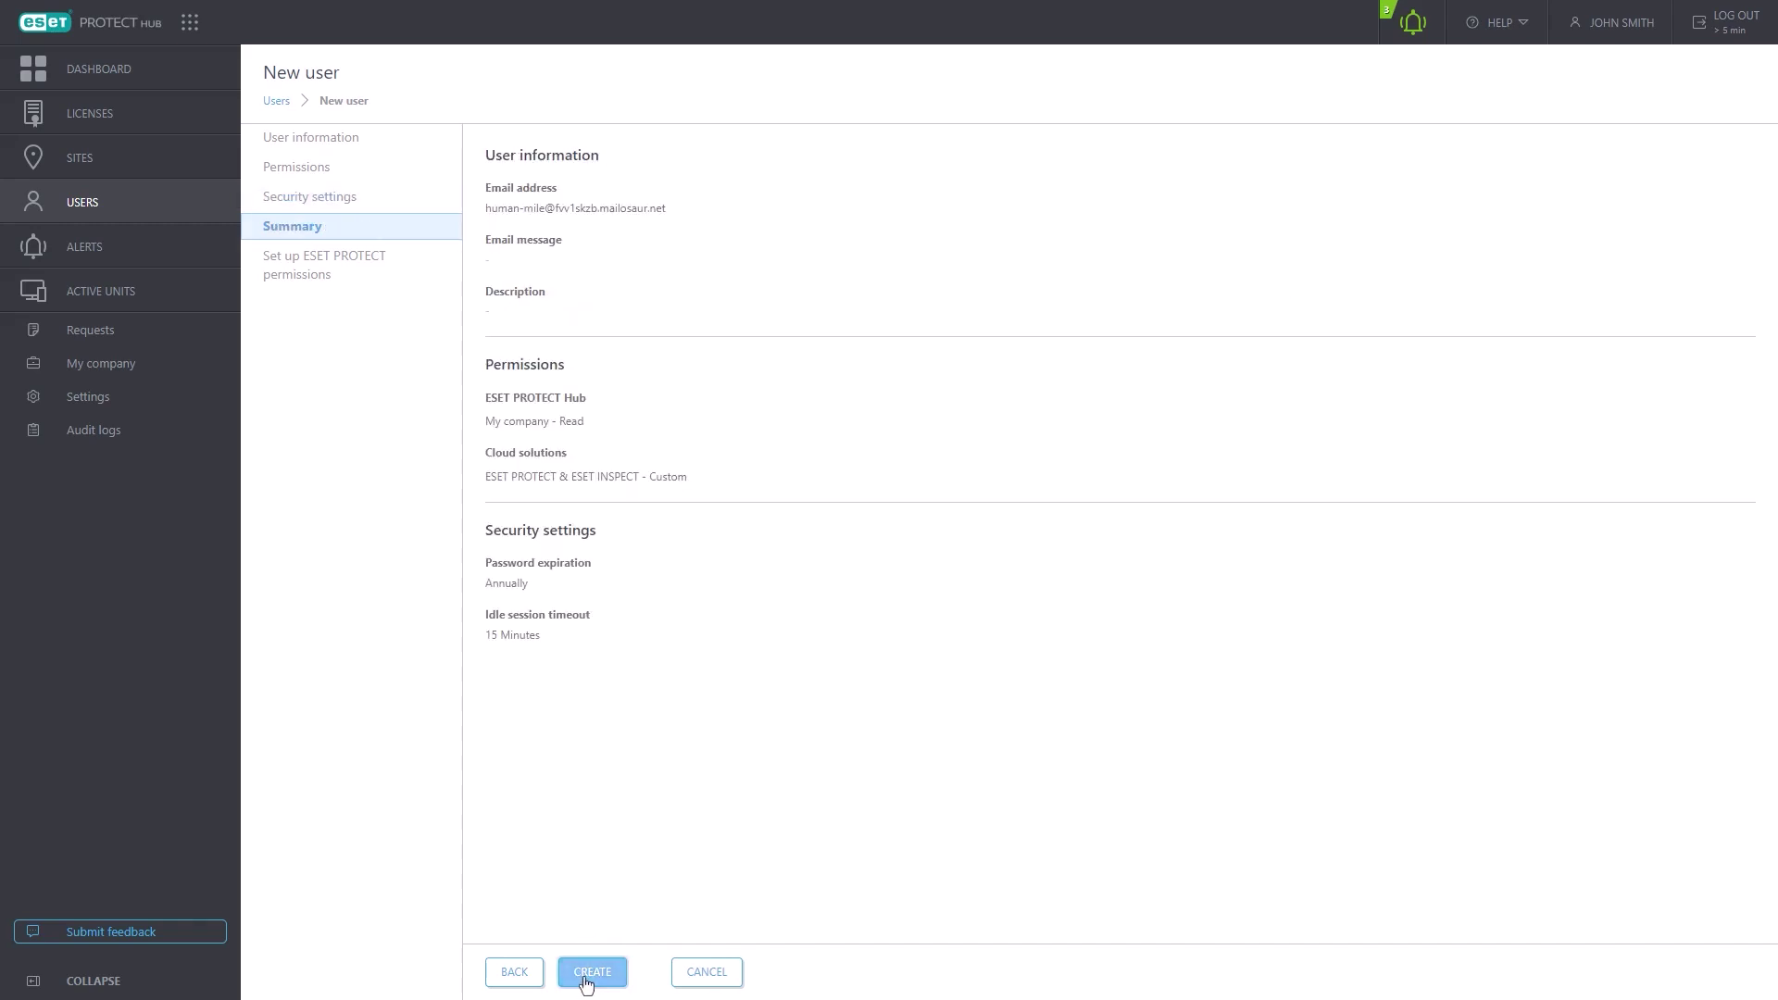
{"action": "left_click", "coordinate": [592, 972]}
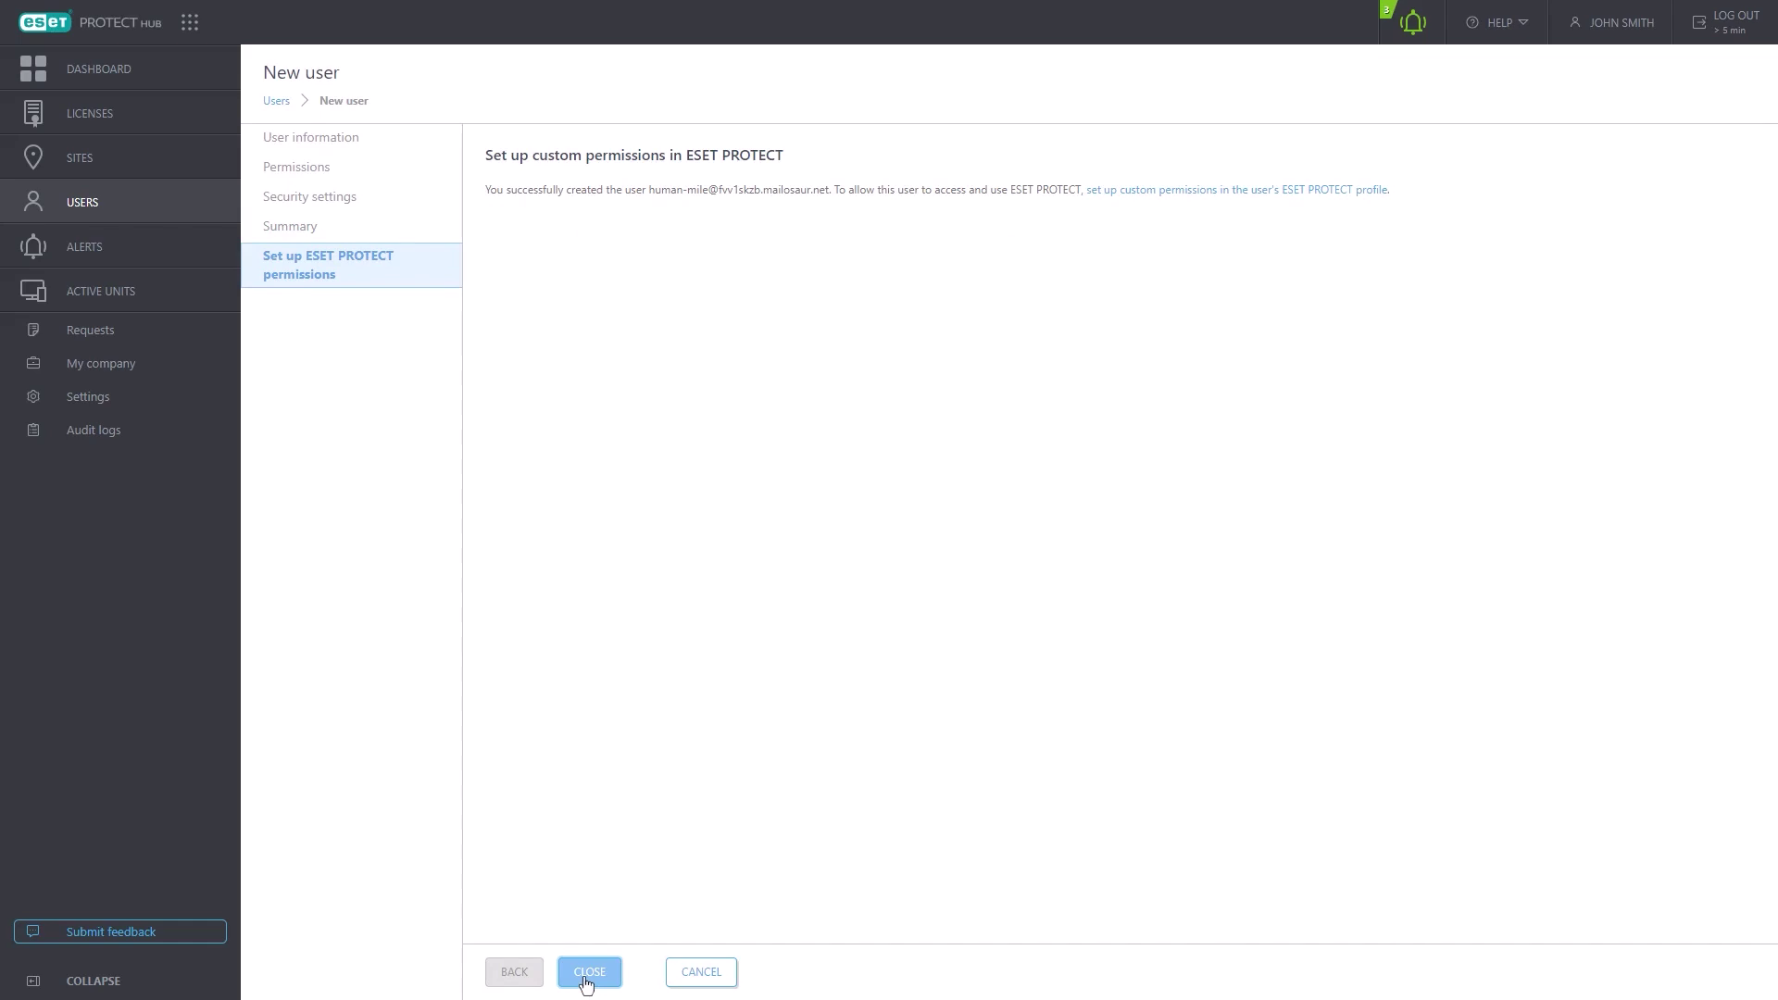
{"action": "left_click", "coordinate": [1225, 190]}
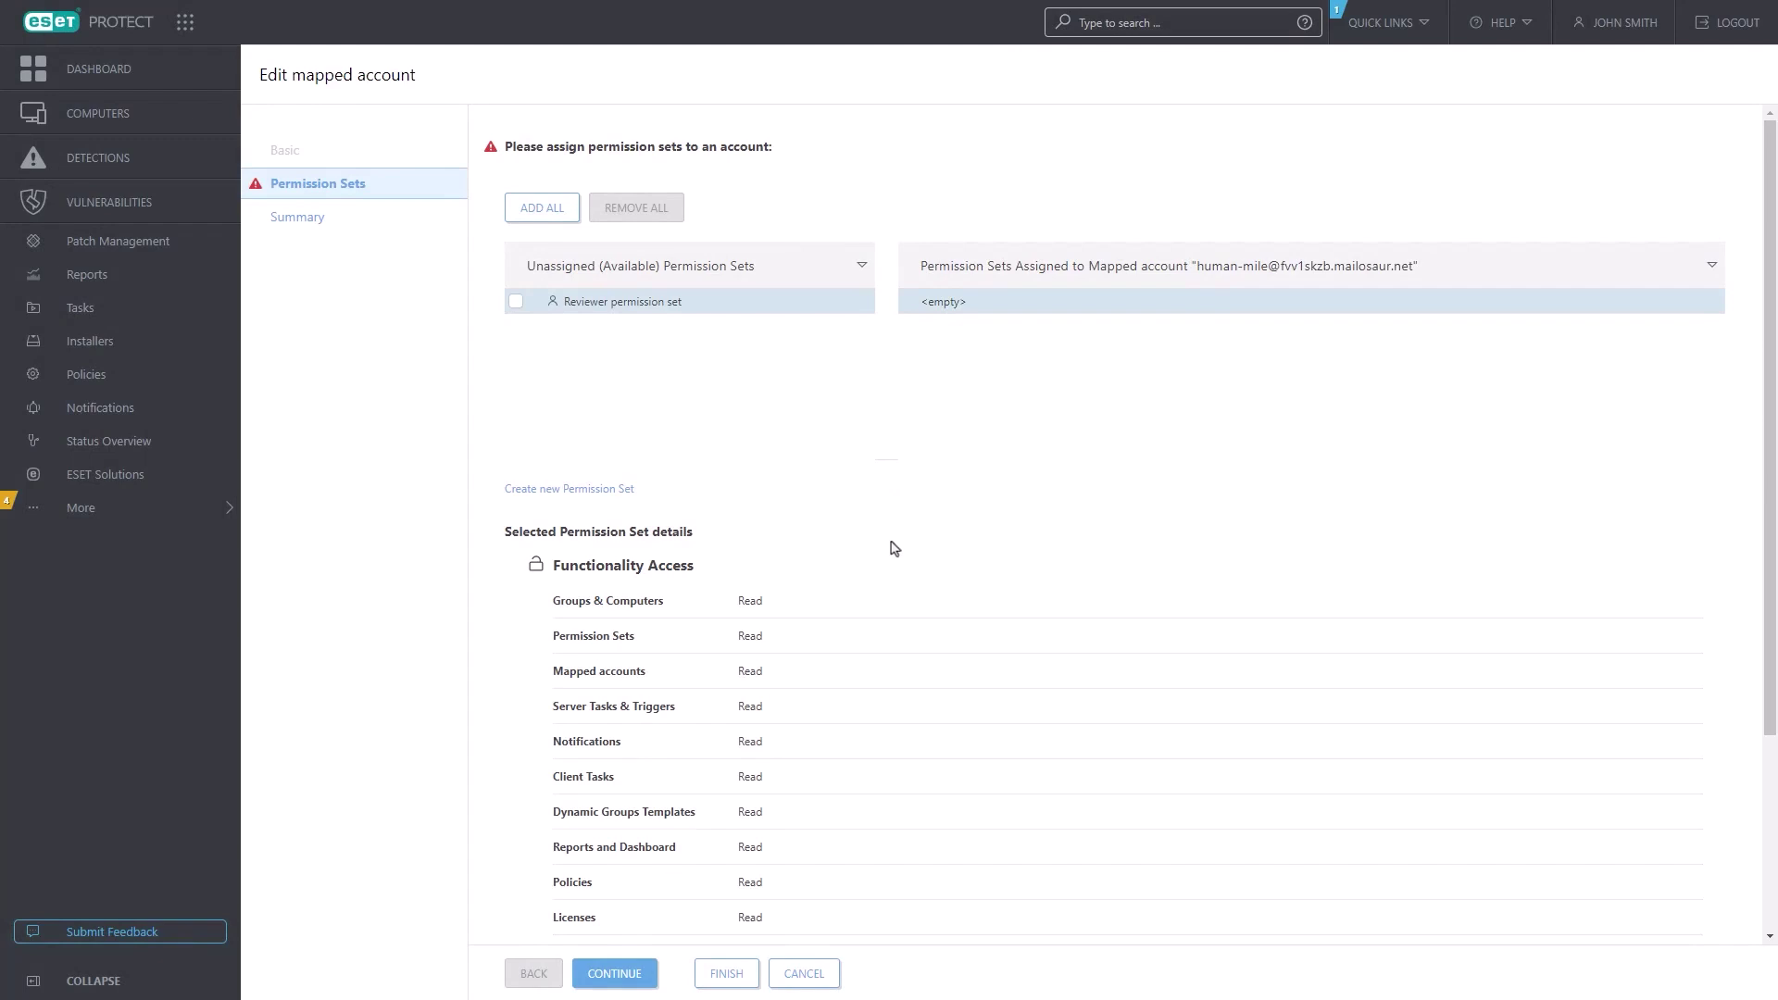
- Scroll through the Permission Sets page without assigning any permission set
{"action": "scroll", "coordinate": [891, 556], "scroll_direction": "down", "scroll_amount": 3}
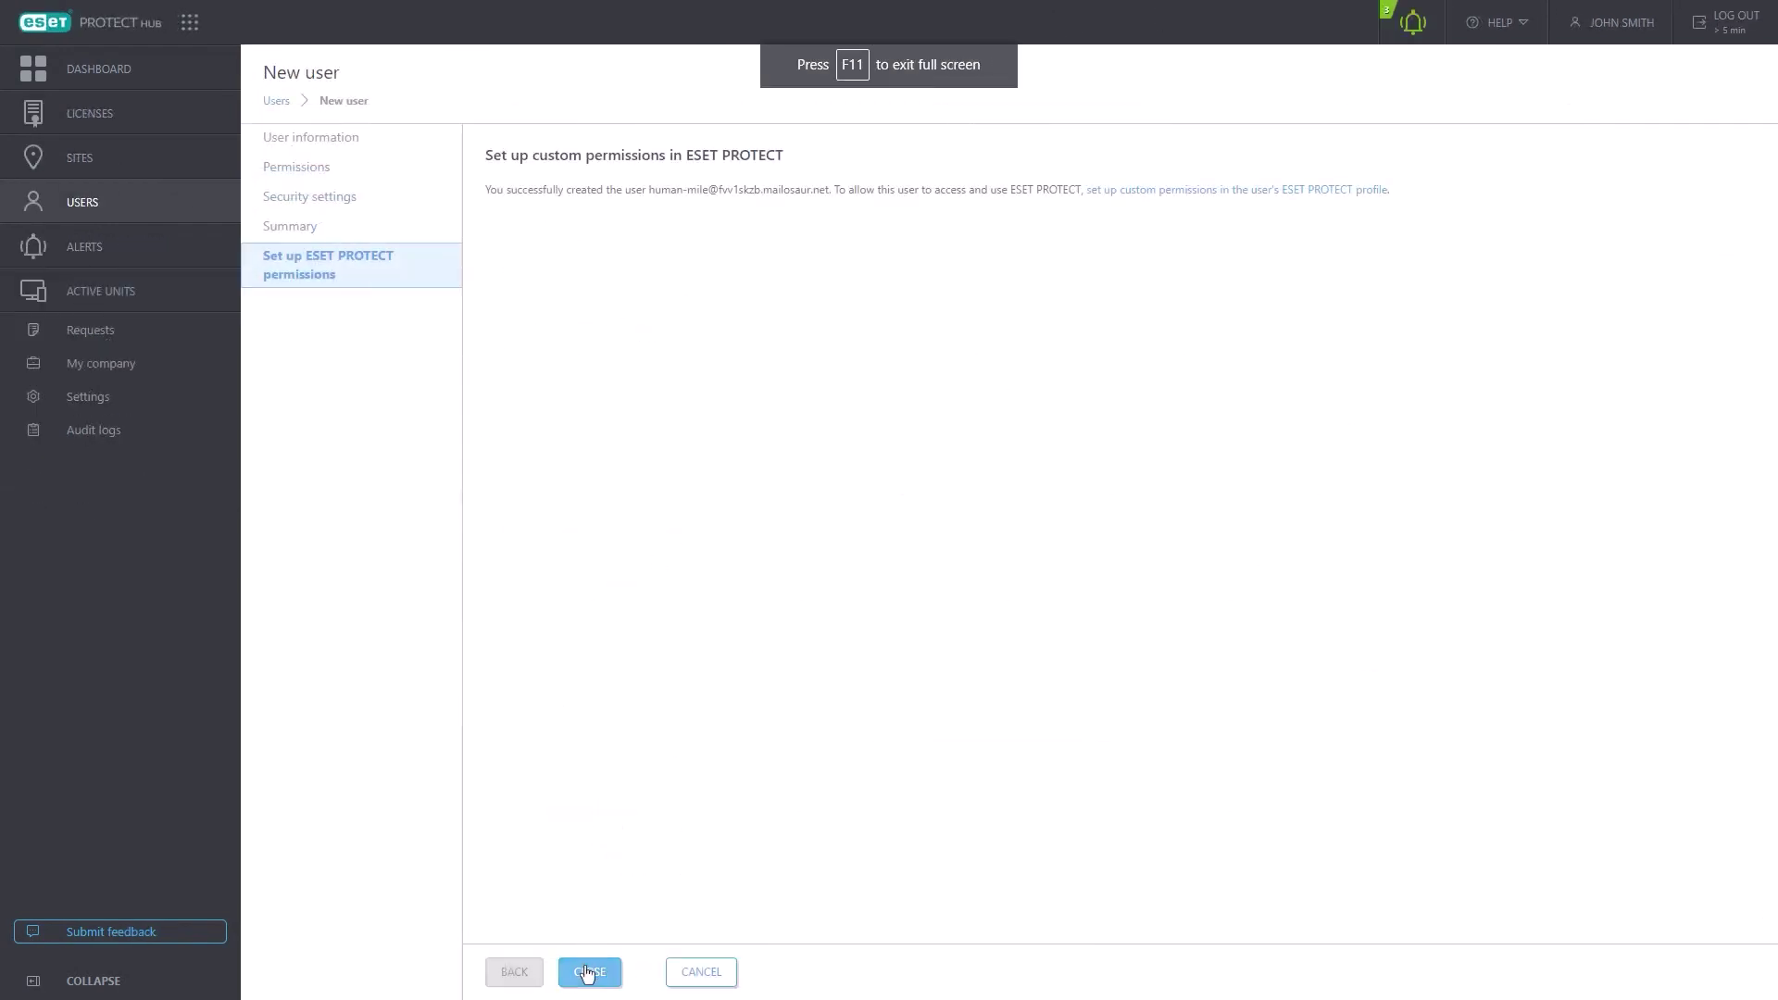
- Activate the invited user's account with a new, confirmed password and accept the Terms of Use
{"action": "left_click", "coordinate": [588, 972]}
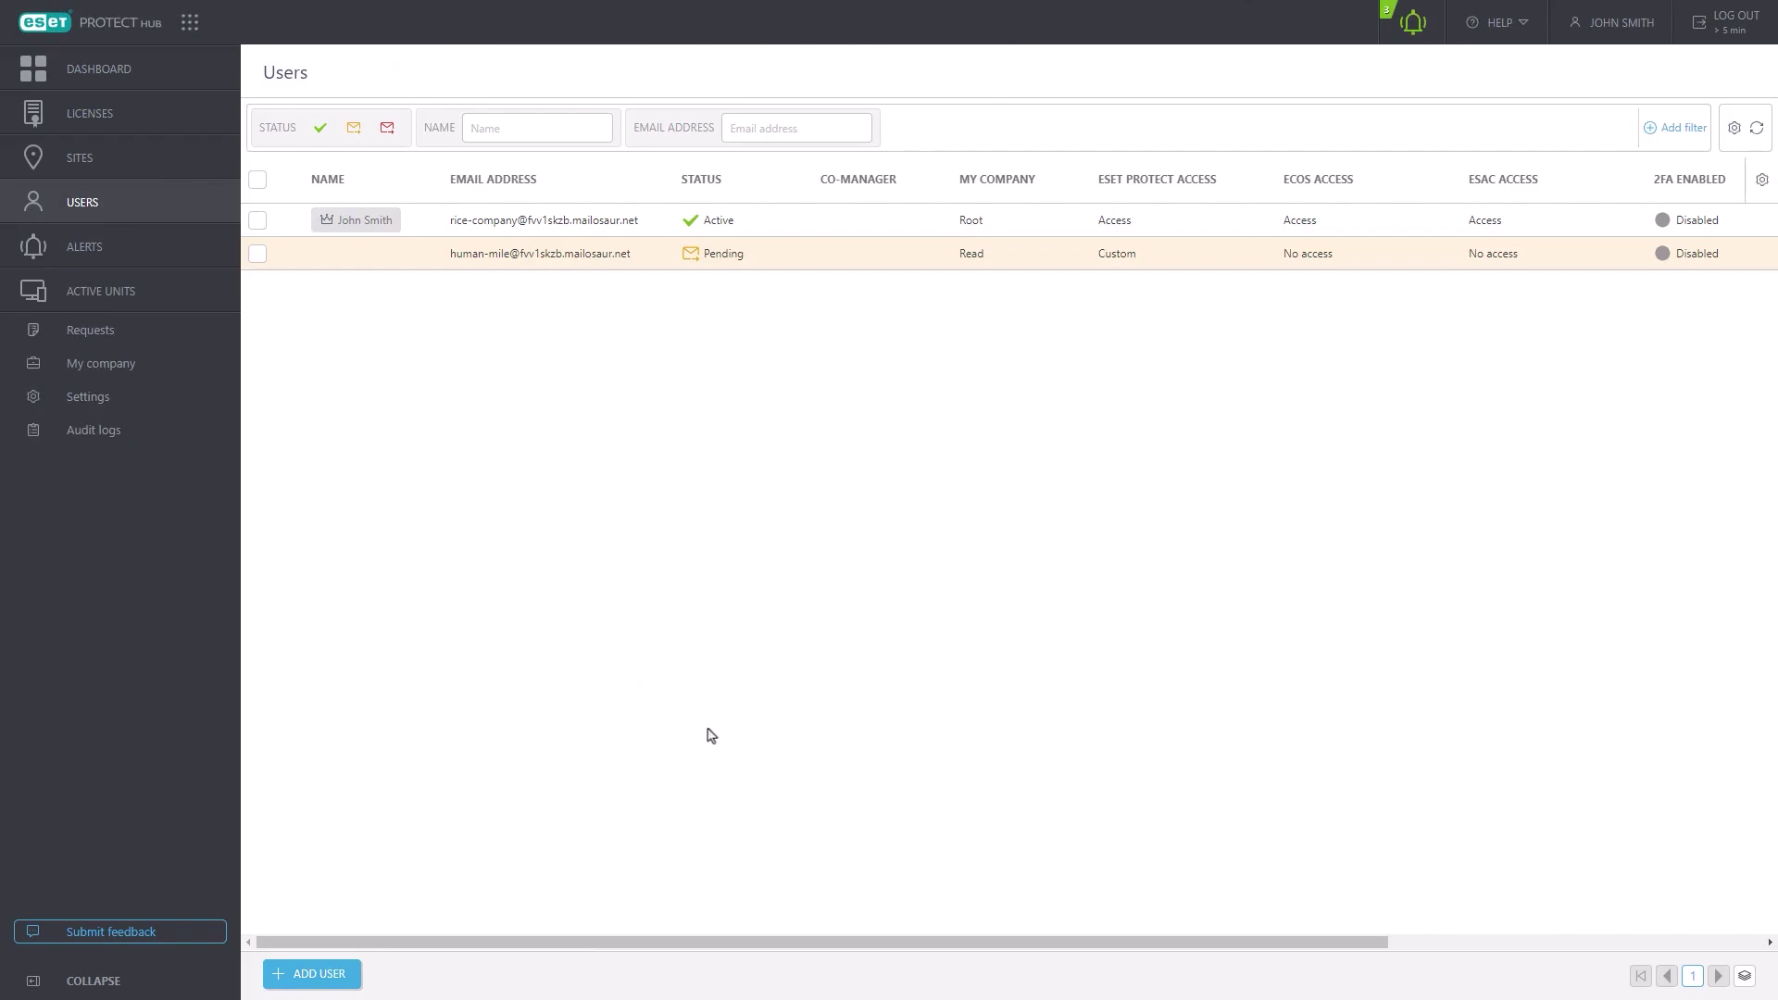
{"action": "mouse_move", "coordinate": [762, 268]}
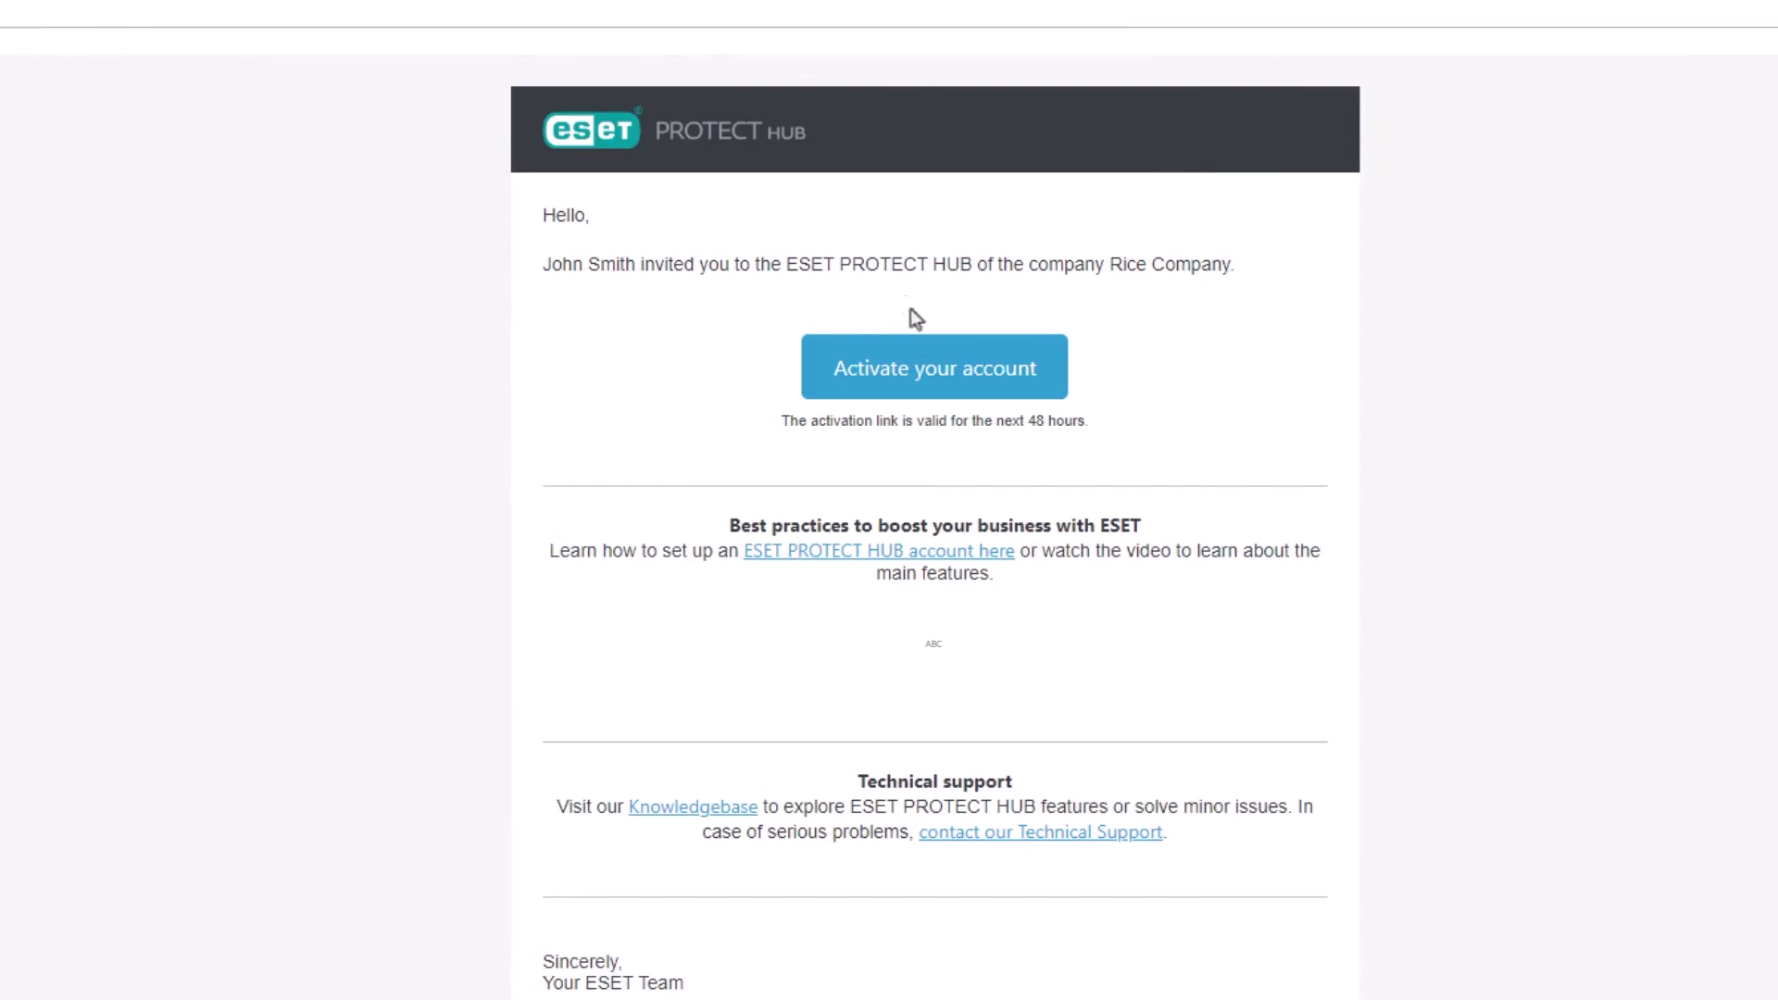
{"action": "left_click", "coordinate": [930, 375]}
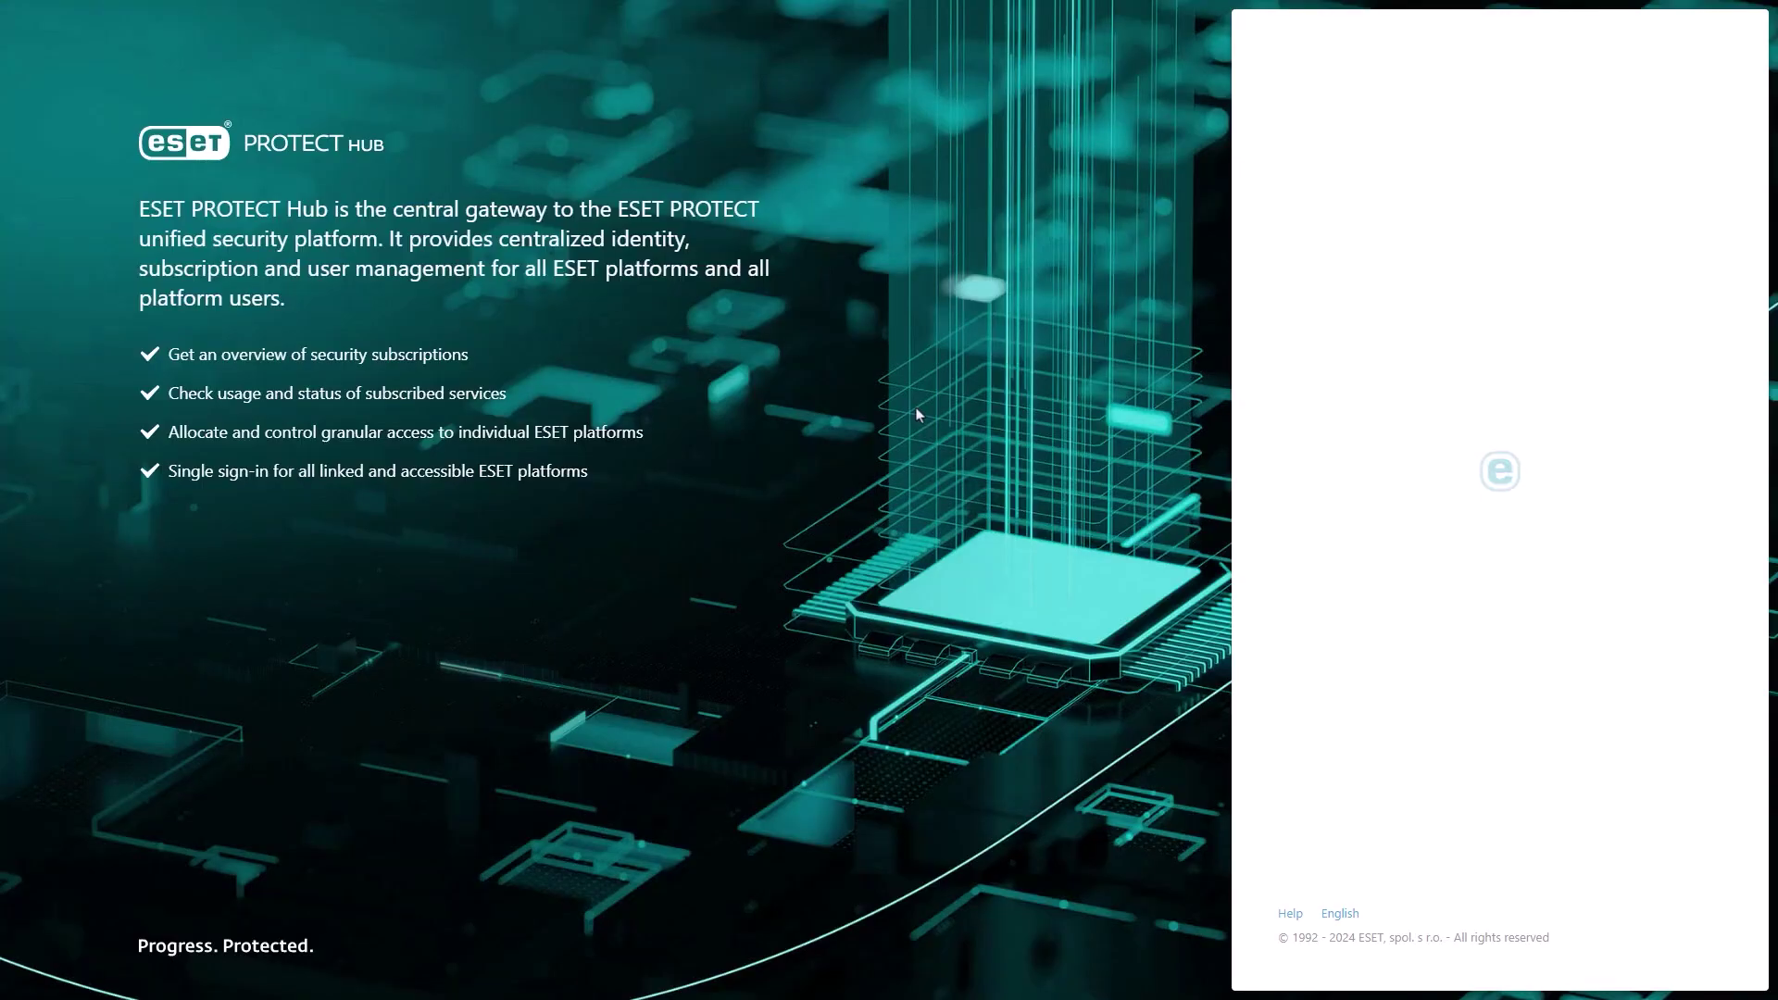
{"action": "left_click", "coordinate": [1393, 500]}
{"action": "type", "text": "Mi••••••••"}
{"action": "key", "text": "Tab"}
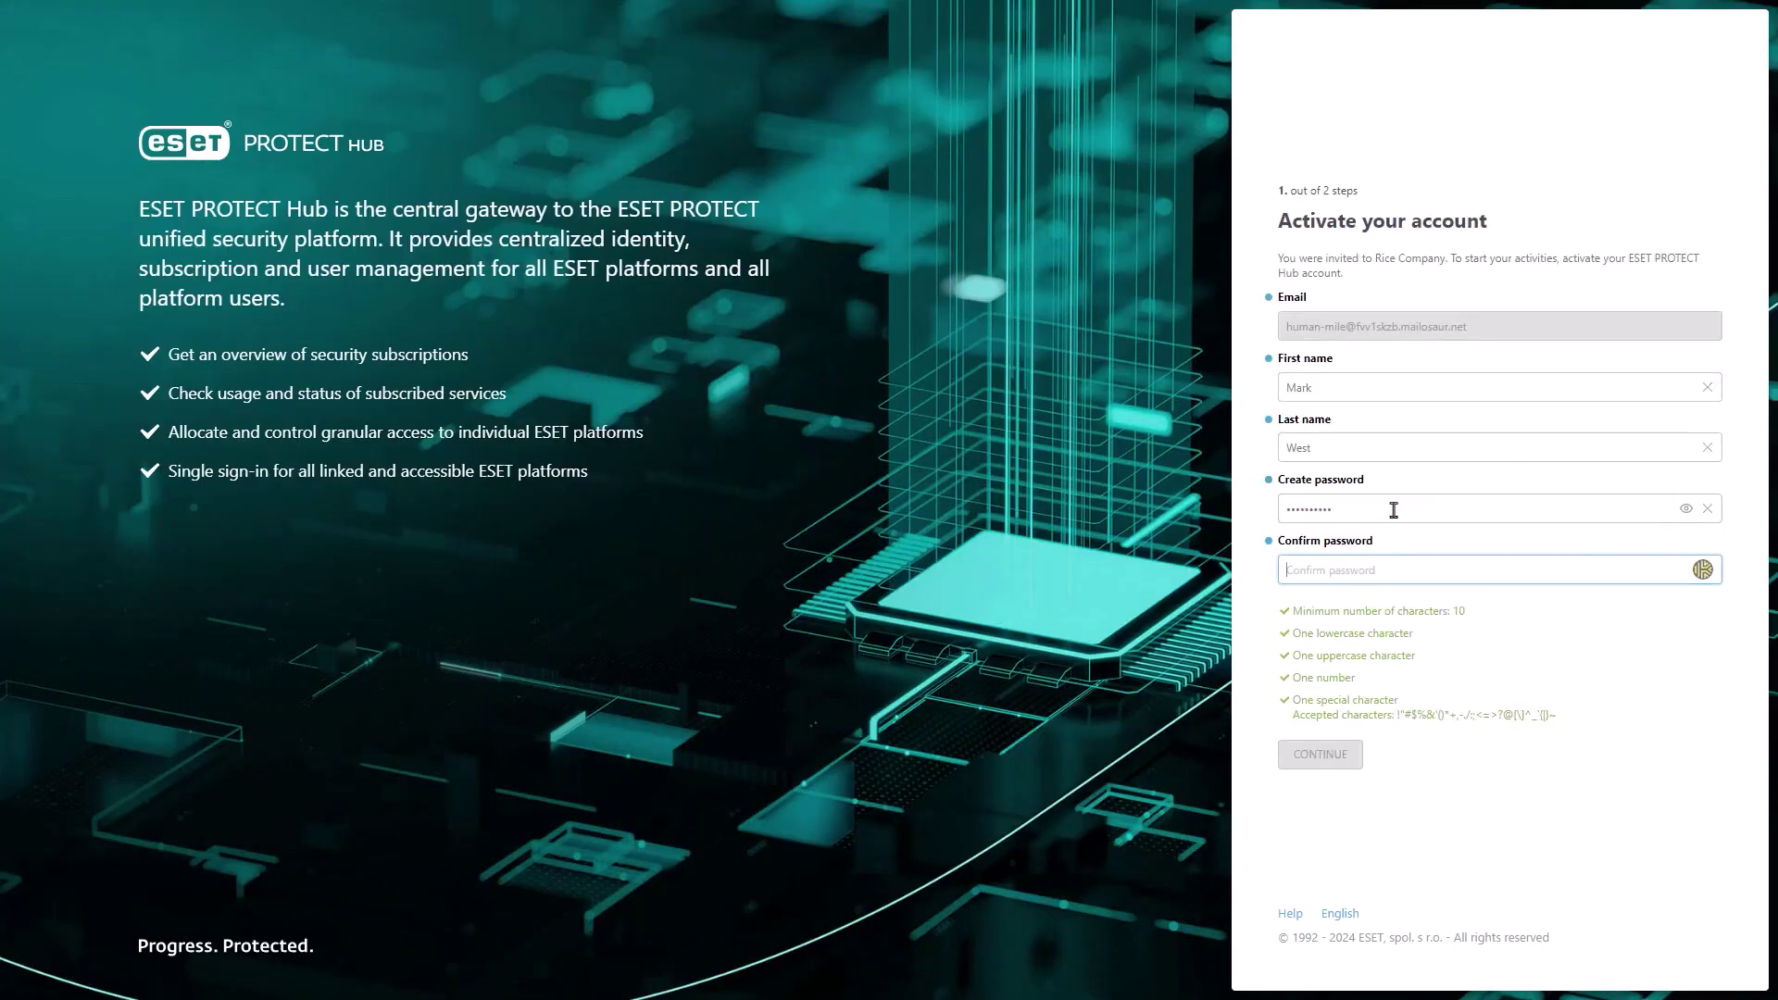
{"action": "type", "text": "••••••••••"}
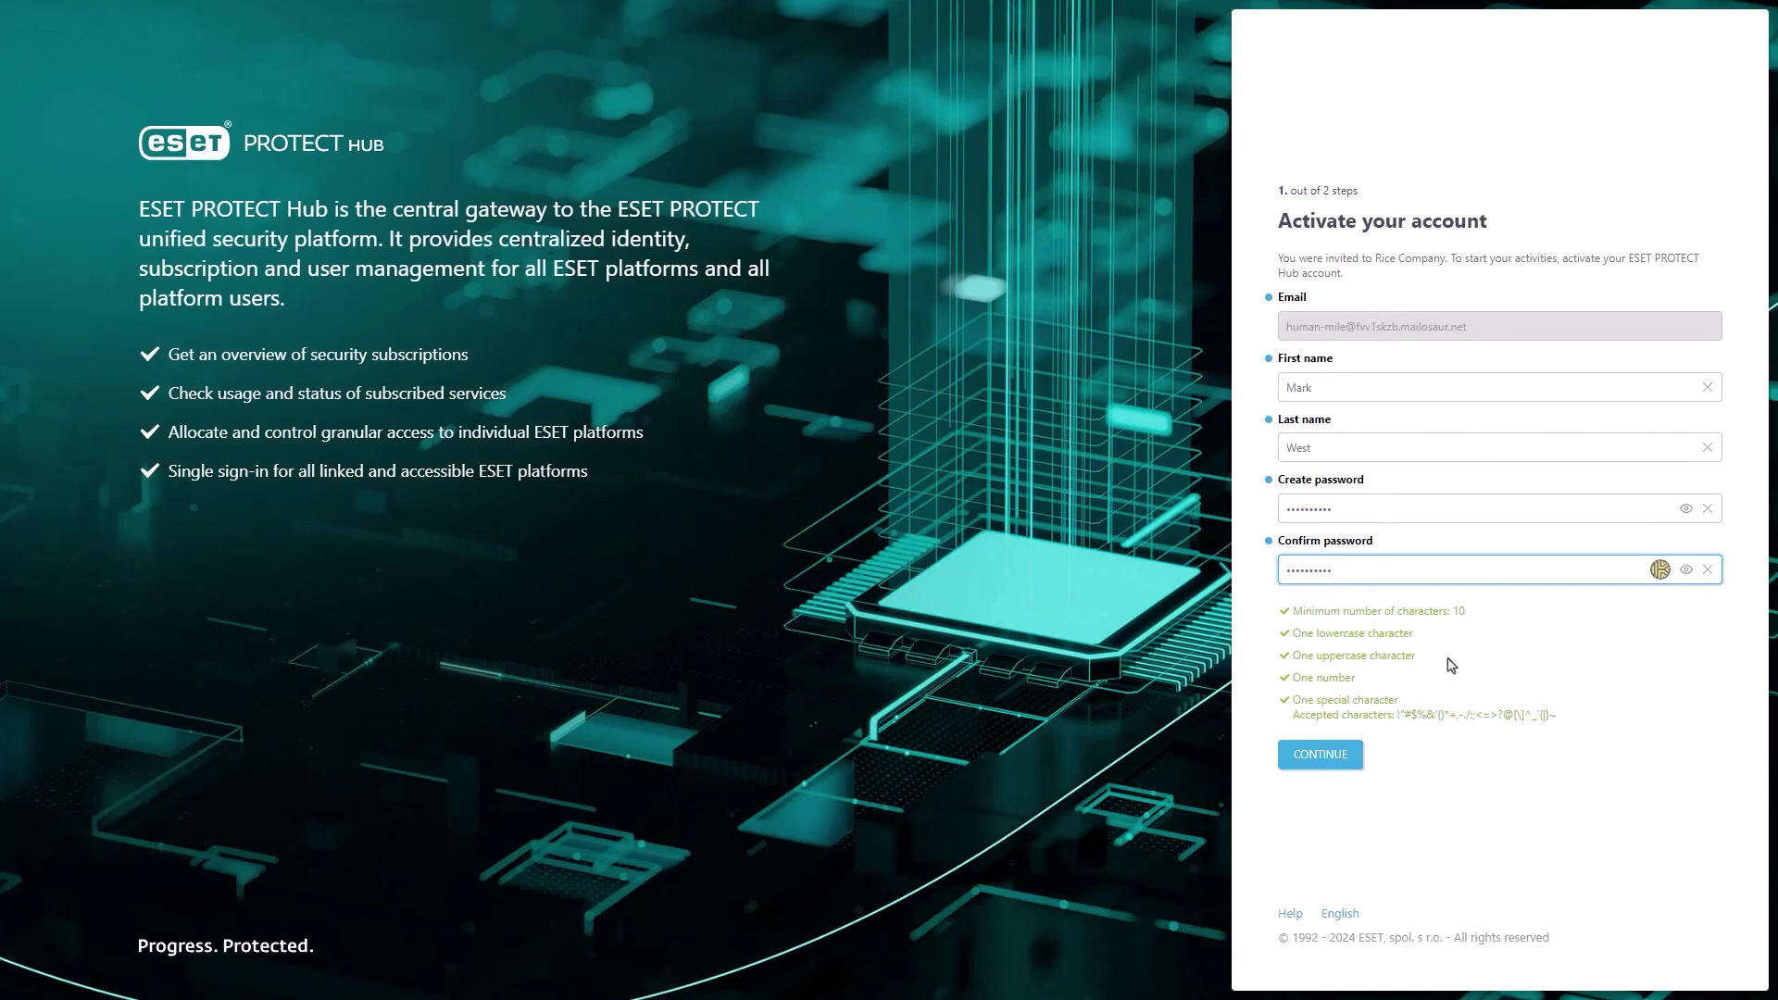
{"action": "left_click", "coordinate": [1324, 757]}
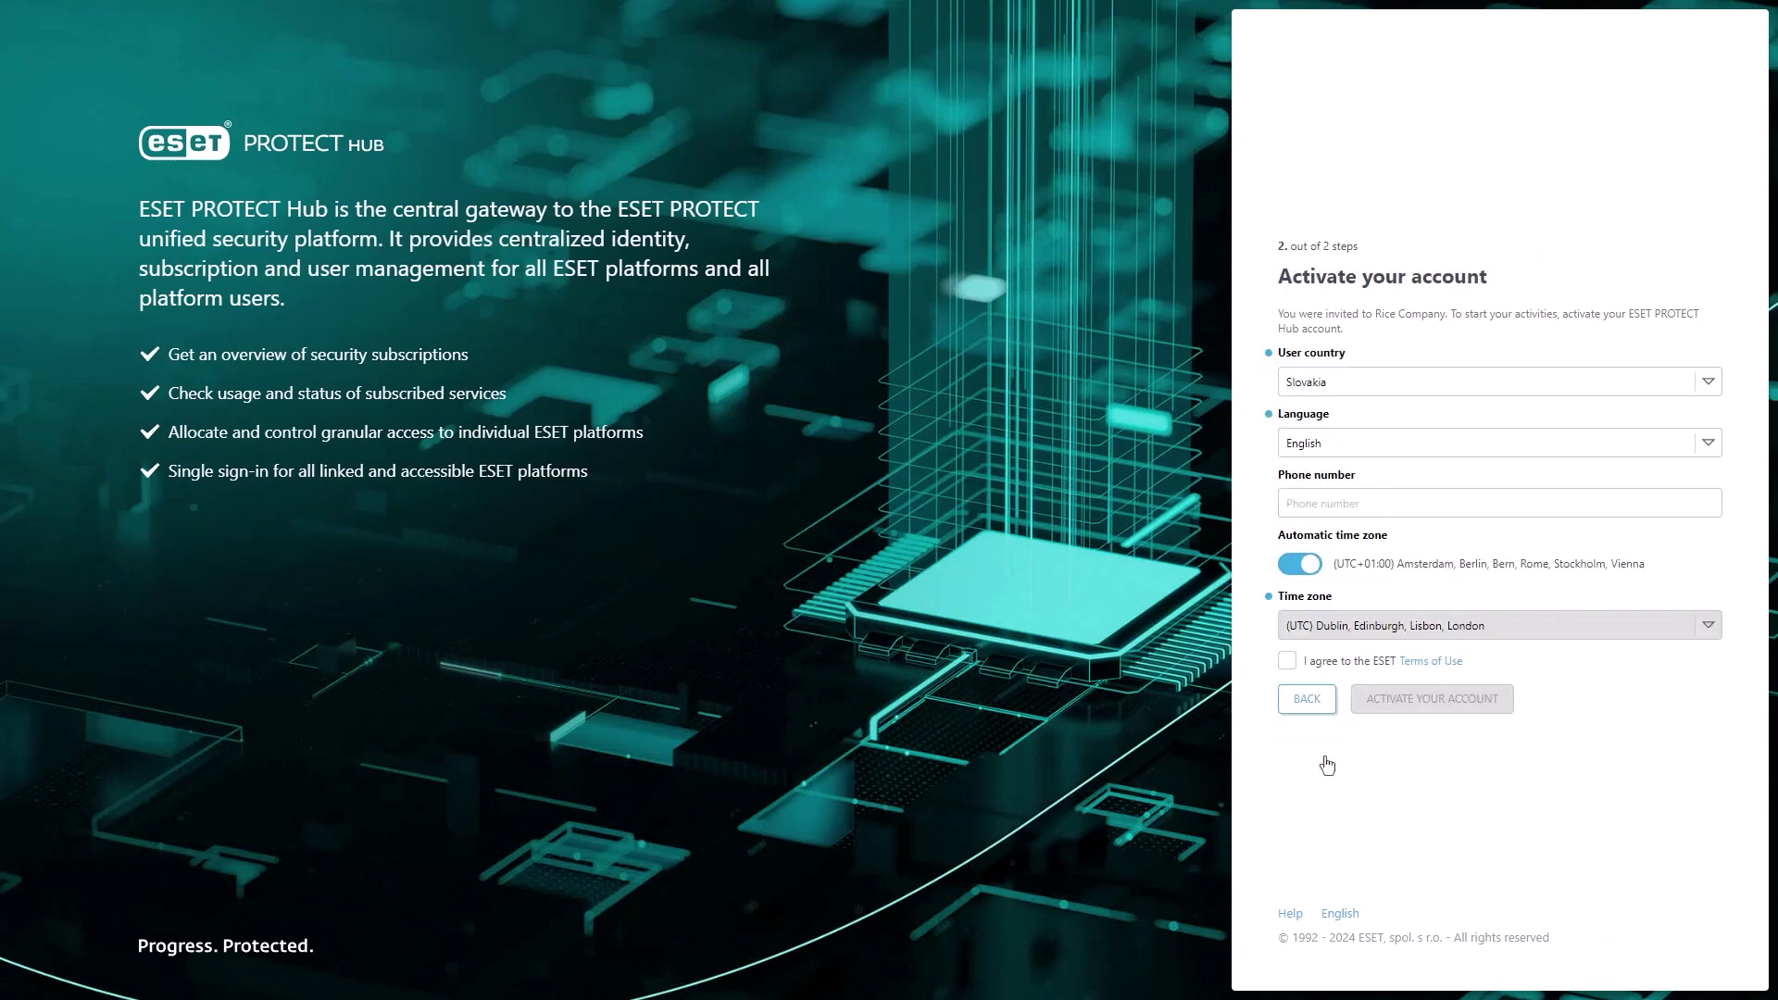
{"action": "left_click", "coordinate": [1287, 663]}
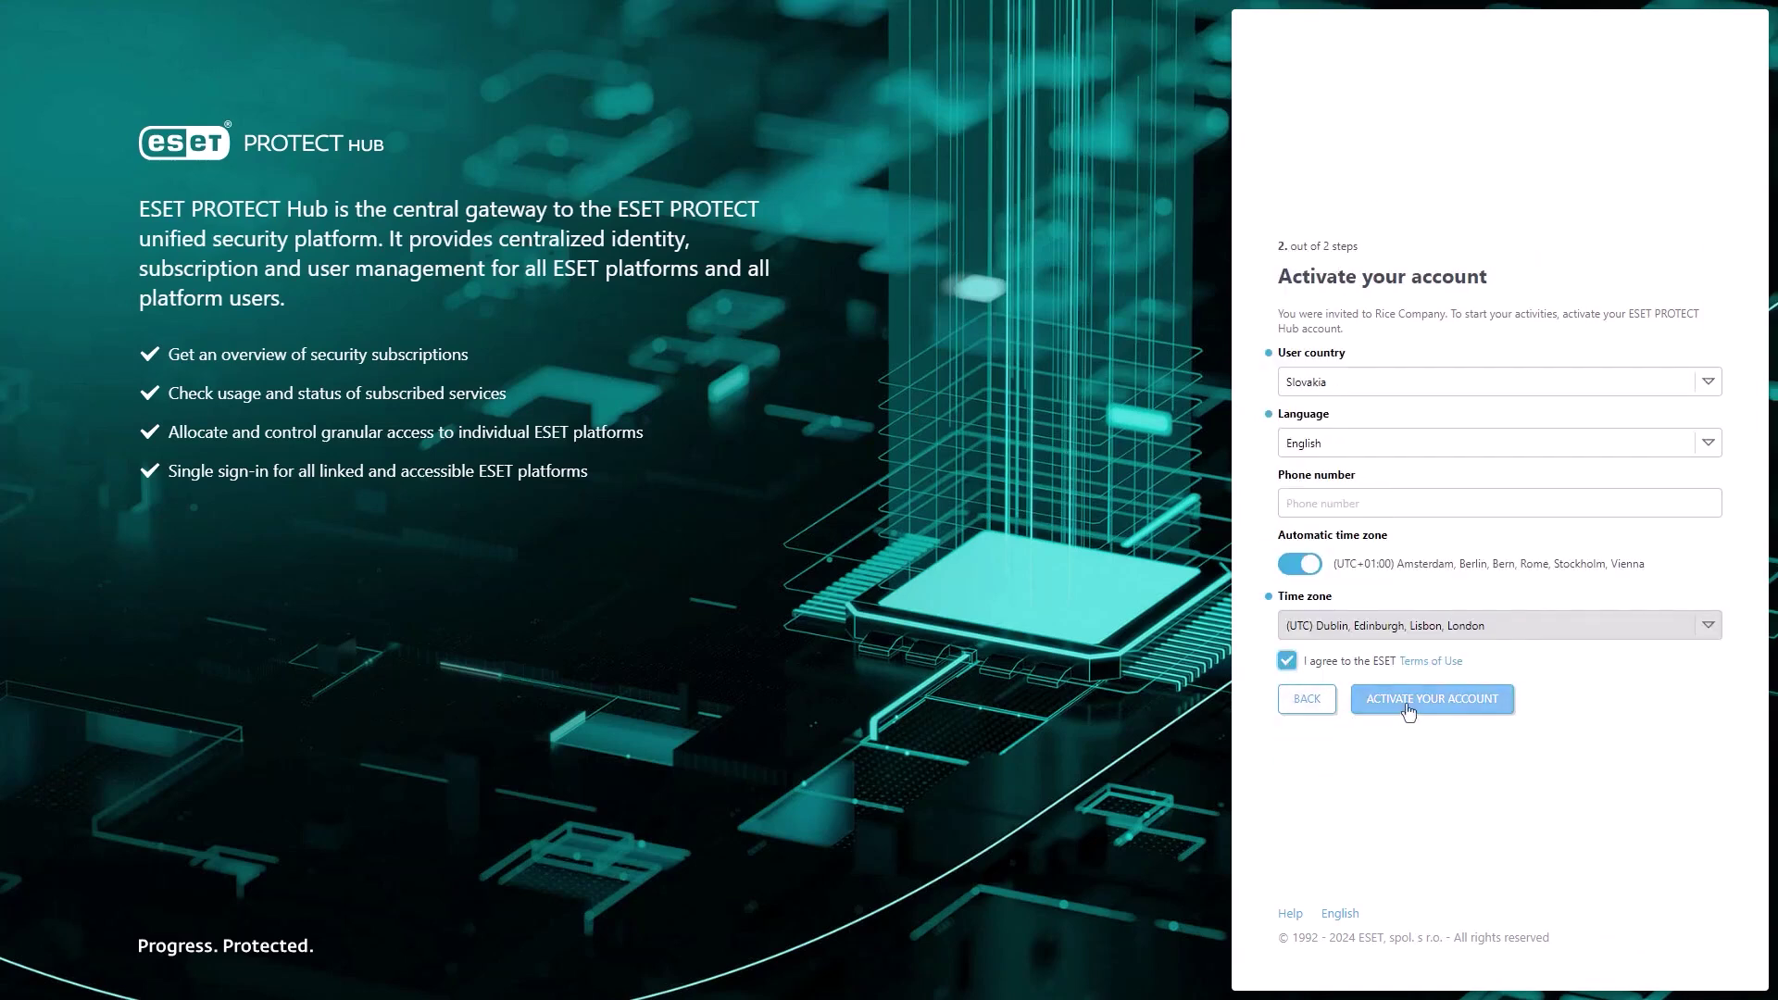
{"action": "left_click", "coordinate": [1411, 705]}
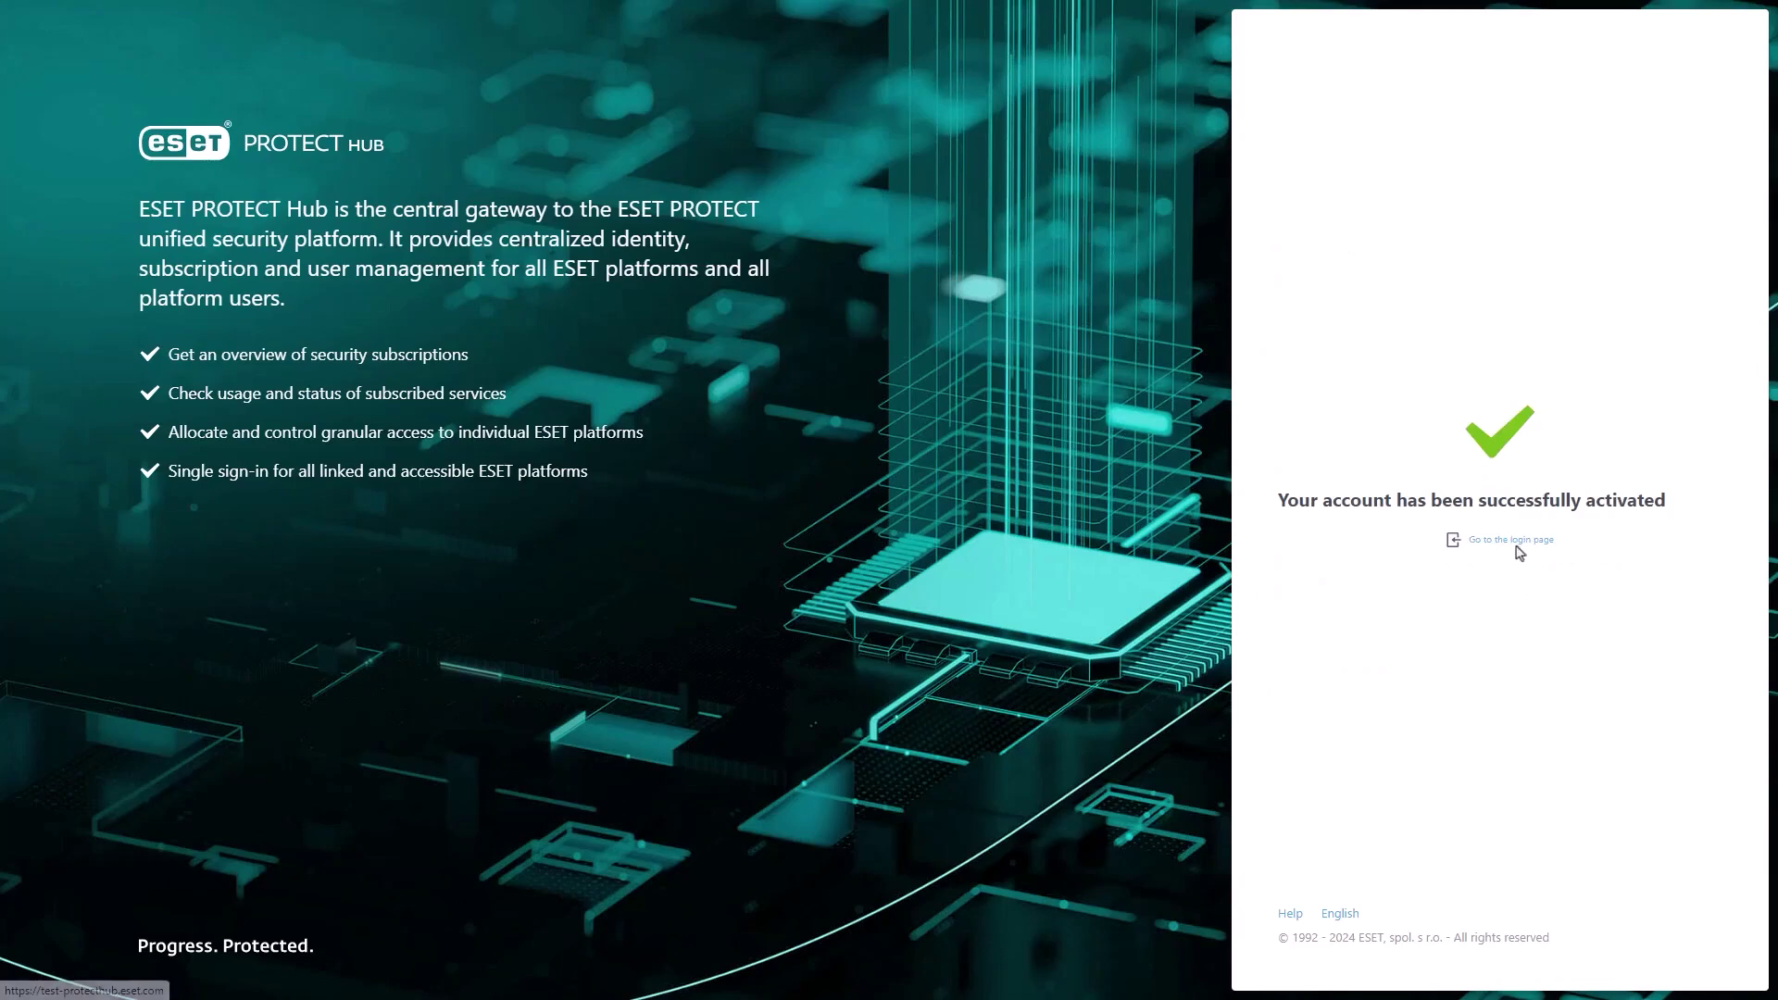
- Log in with the invited user's e-mail address and new password
{"action": "left_click", "coordinate": [1513, 543]}
{"action": "left_click", "coordinate": [1369, 427]}
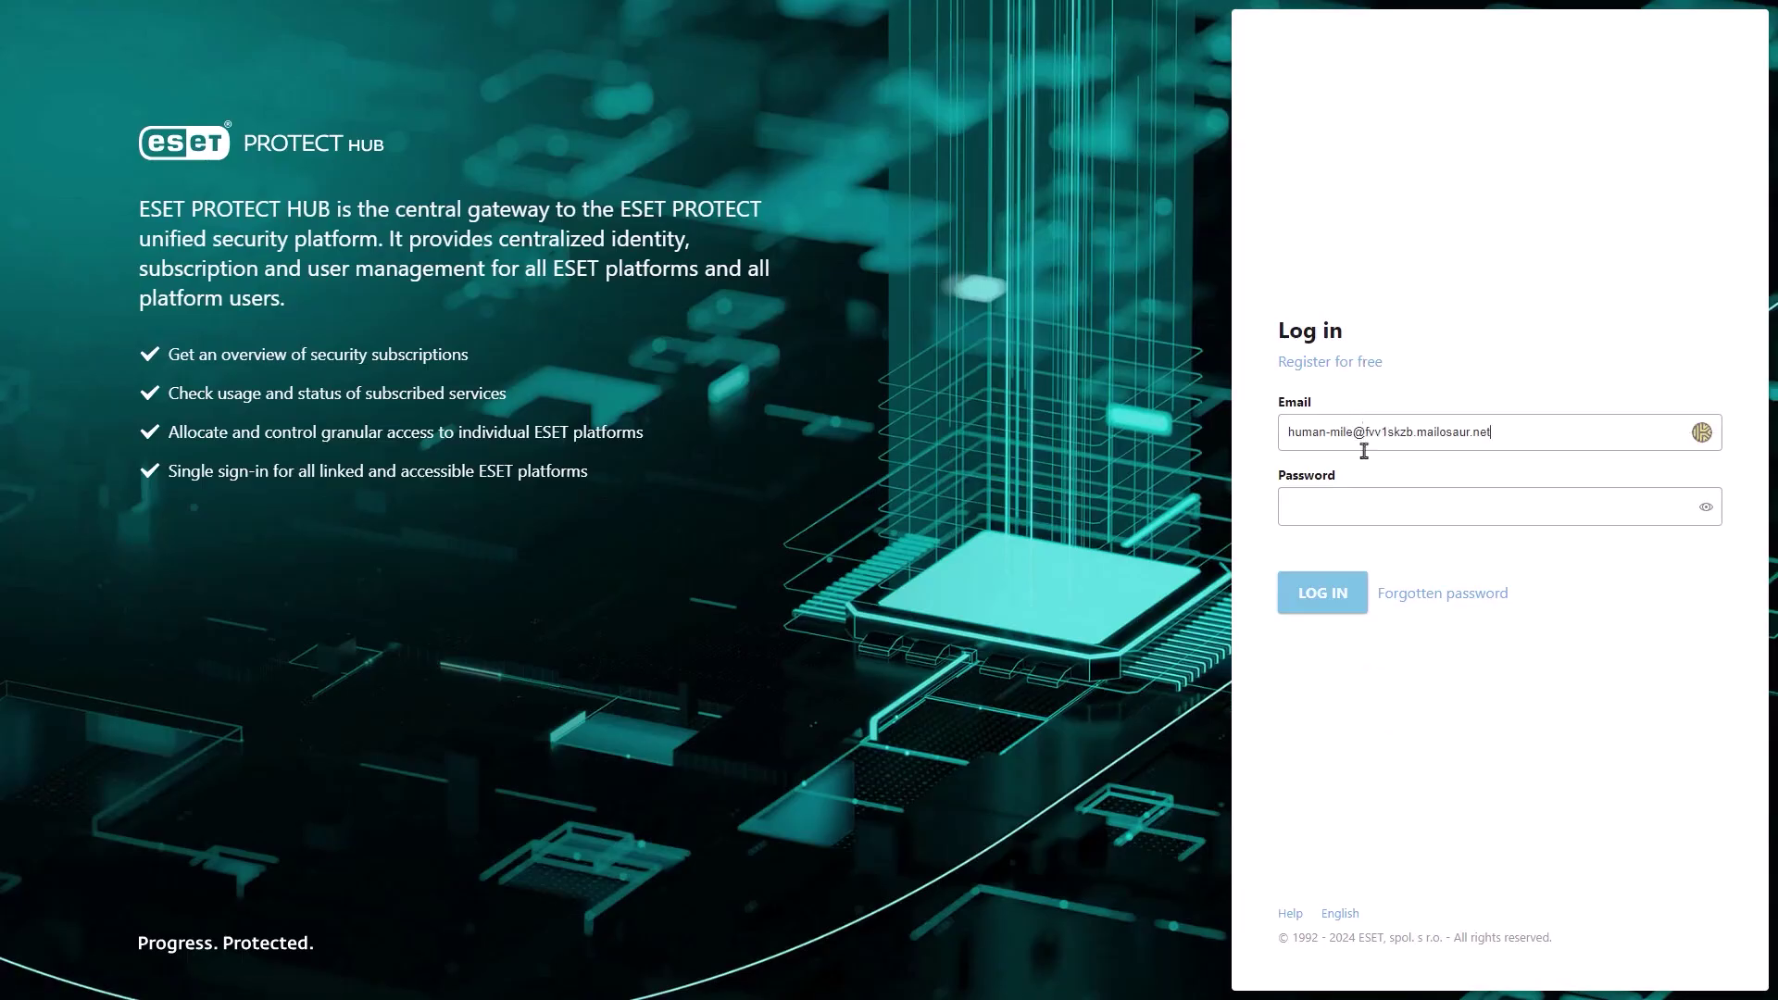
{"action": "left_click", "coordinate": [1364, 506]}
{"action": "type", "text": "**********"}
{"action": "key", "text": "Return"}
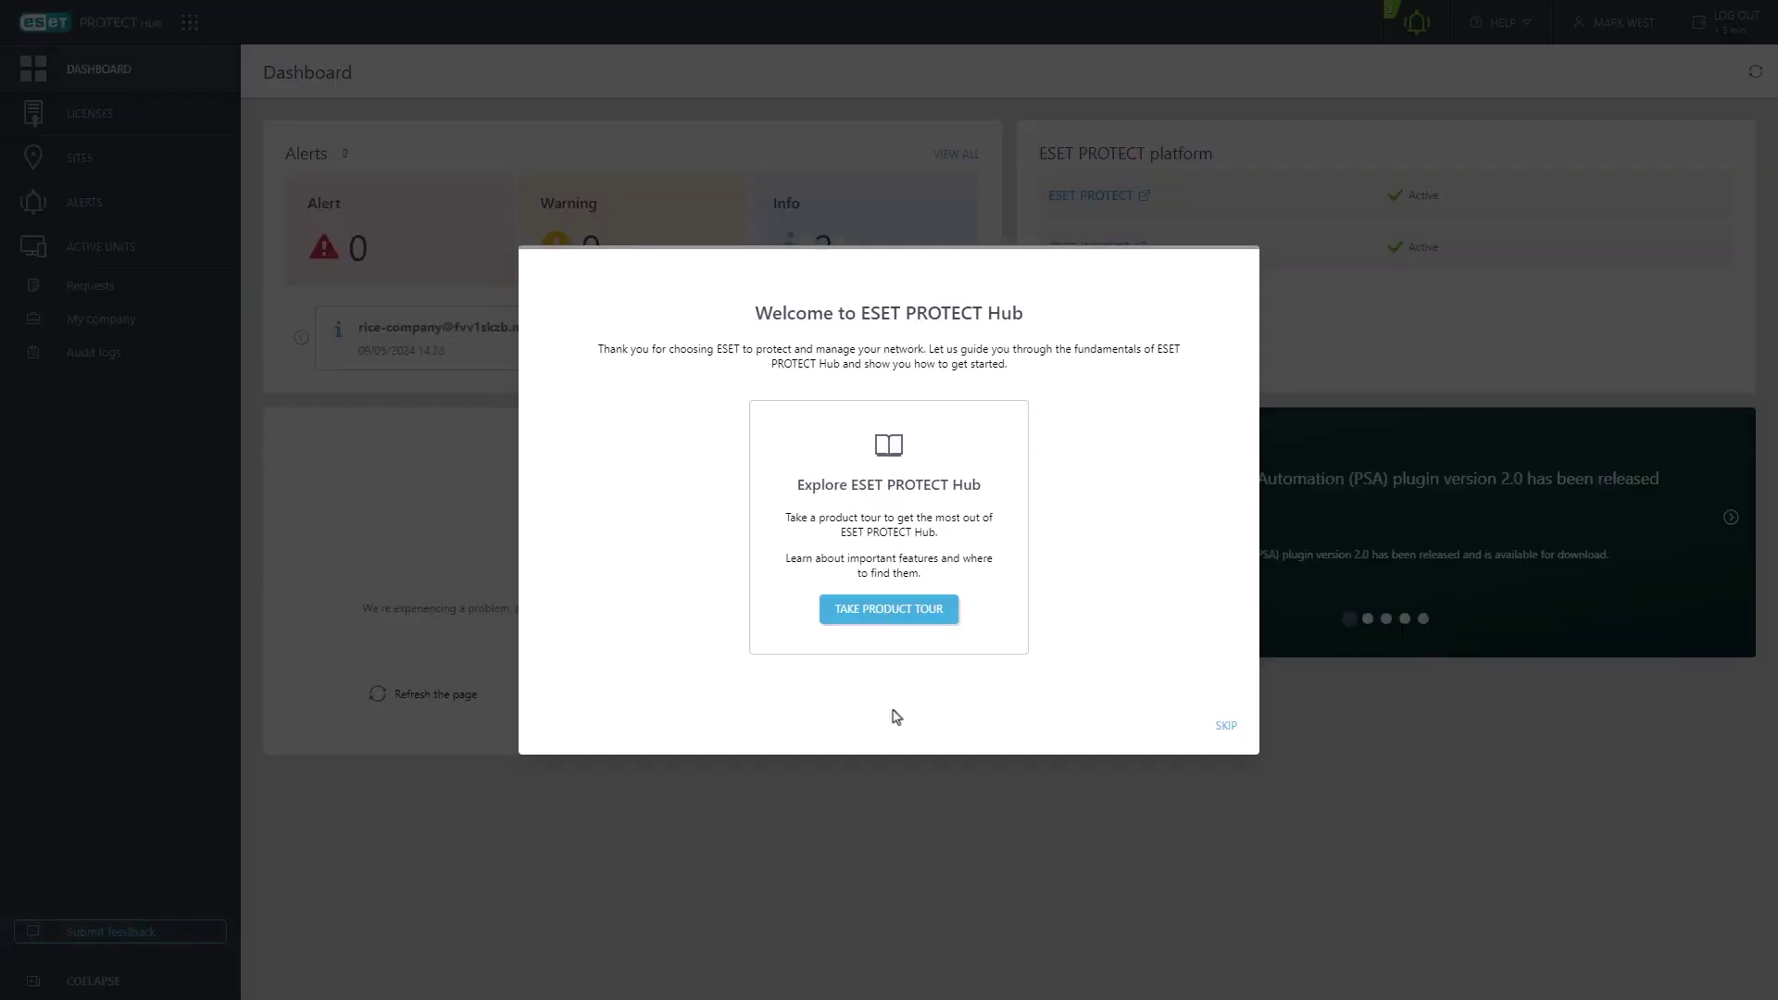
- Skip the welcome dialog and inspect both licenses' products and action menus
{"action": "left_click", "coordinate": [1222, 726]}
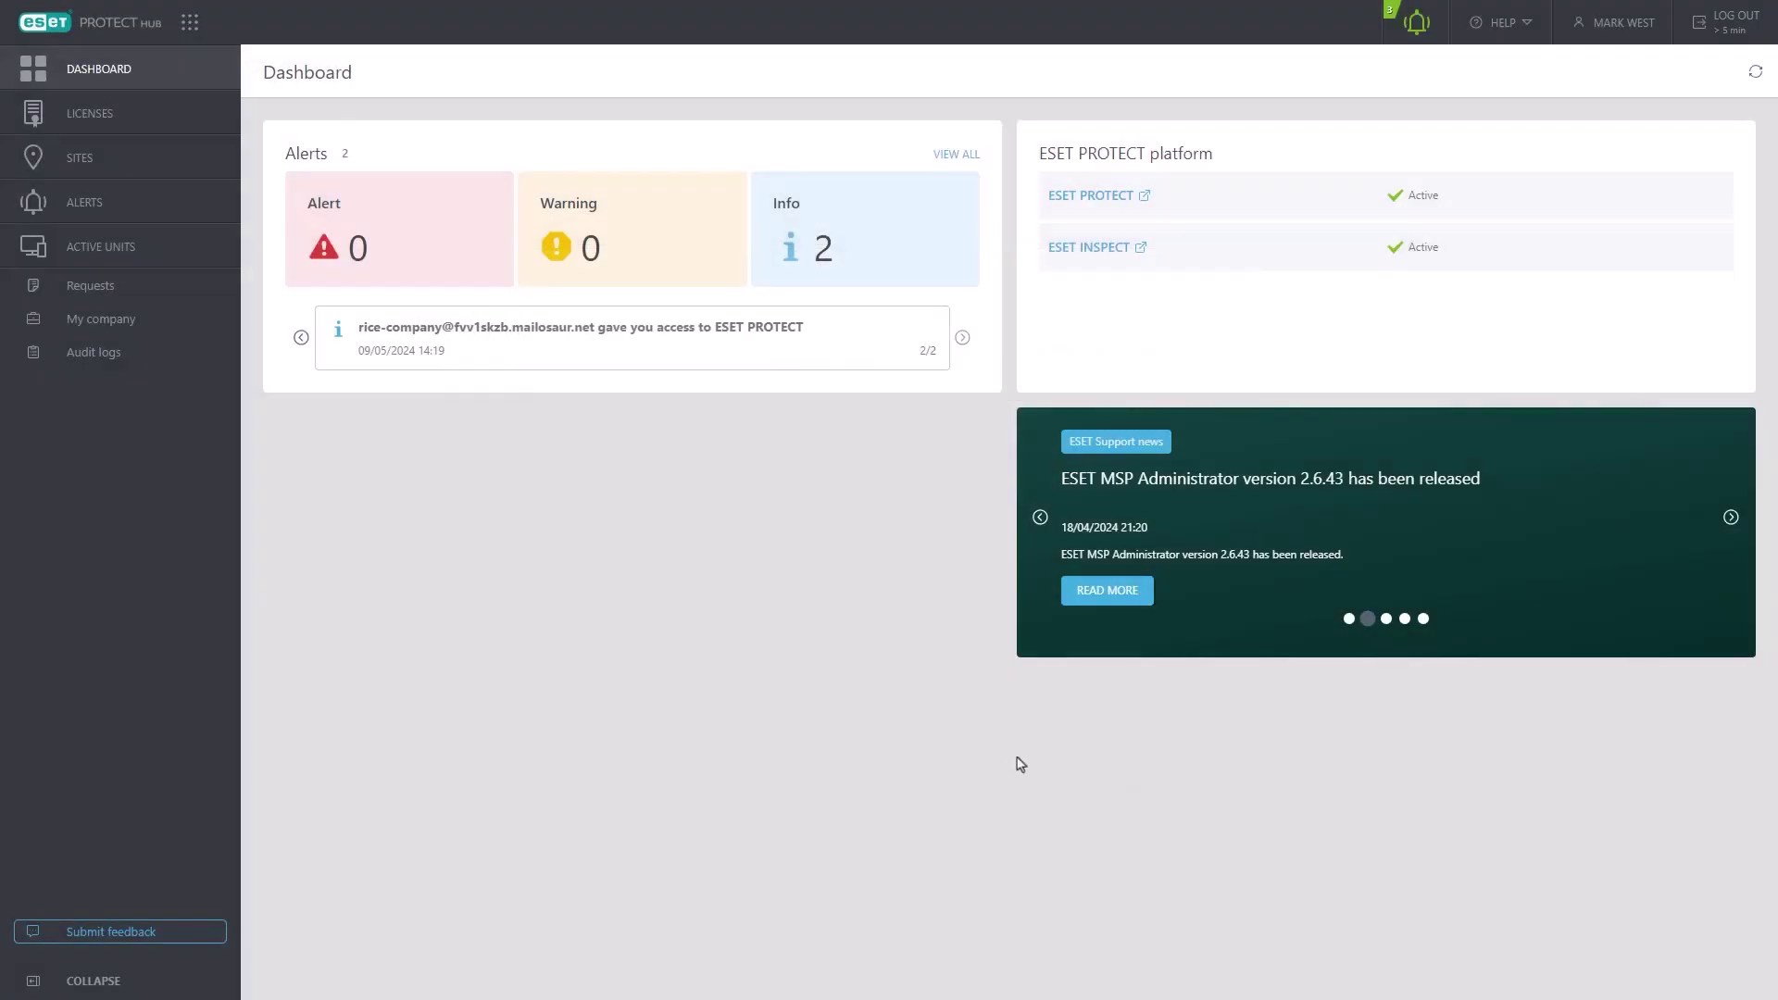
{"action": "left_click", "coordinate": [77, 115]}
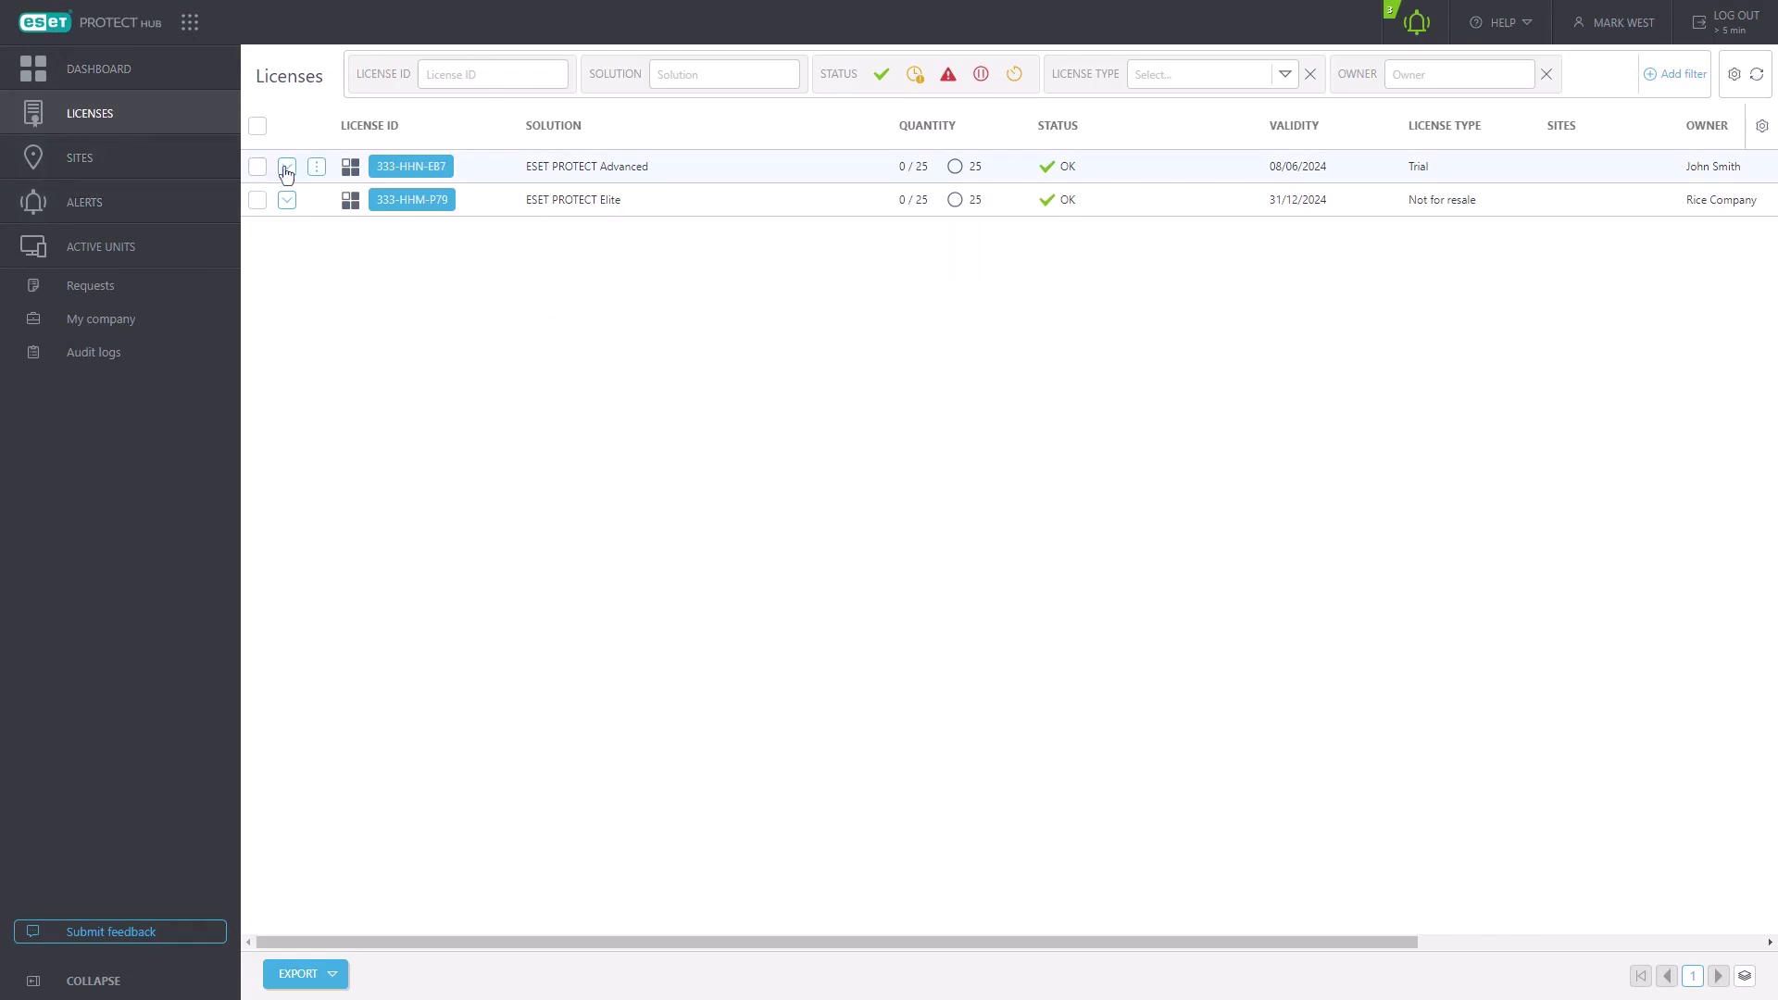
{"action": "left_click", "coordinate": [286, 167]}
{"action": "left_click", "coordinate": [316, 167]}
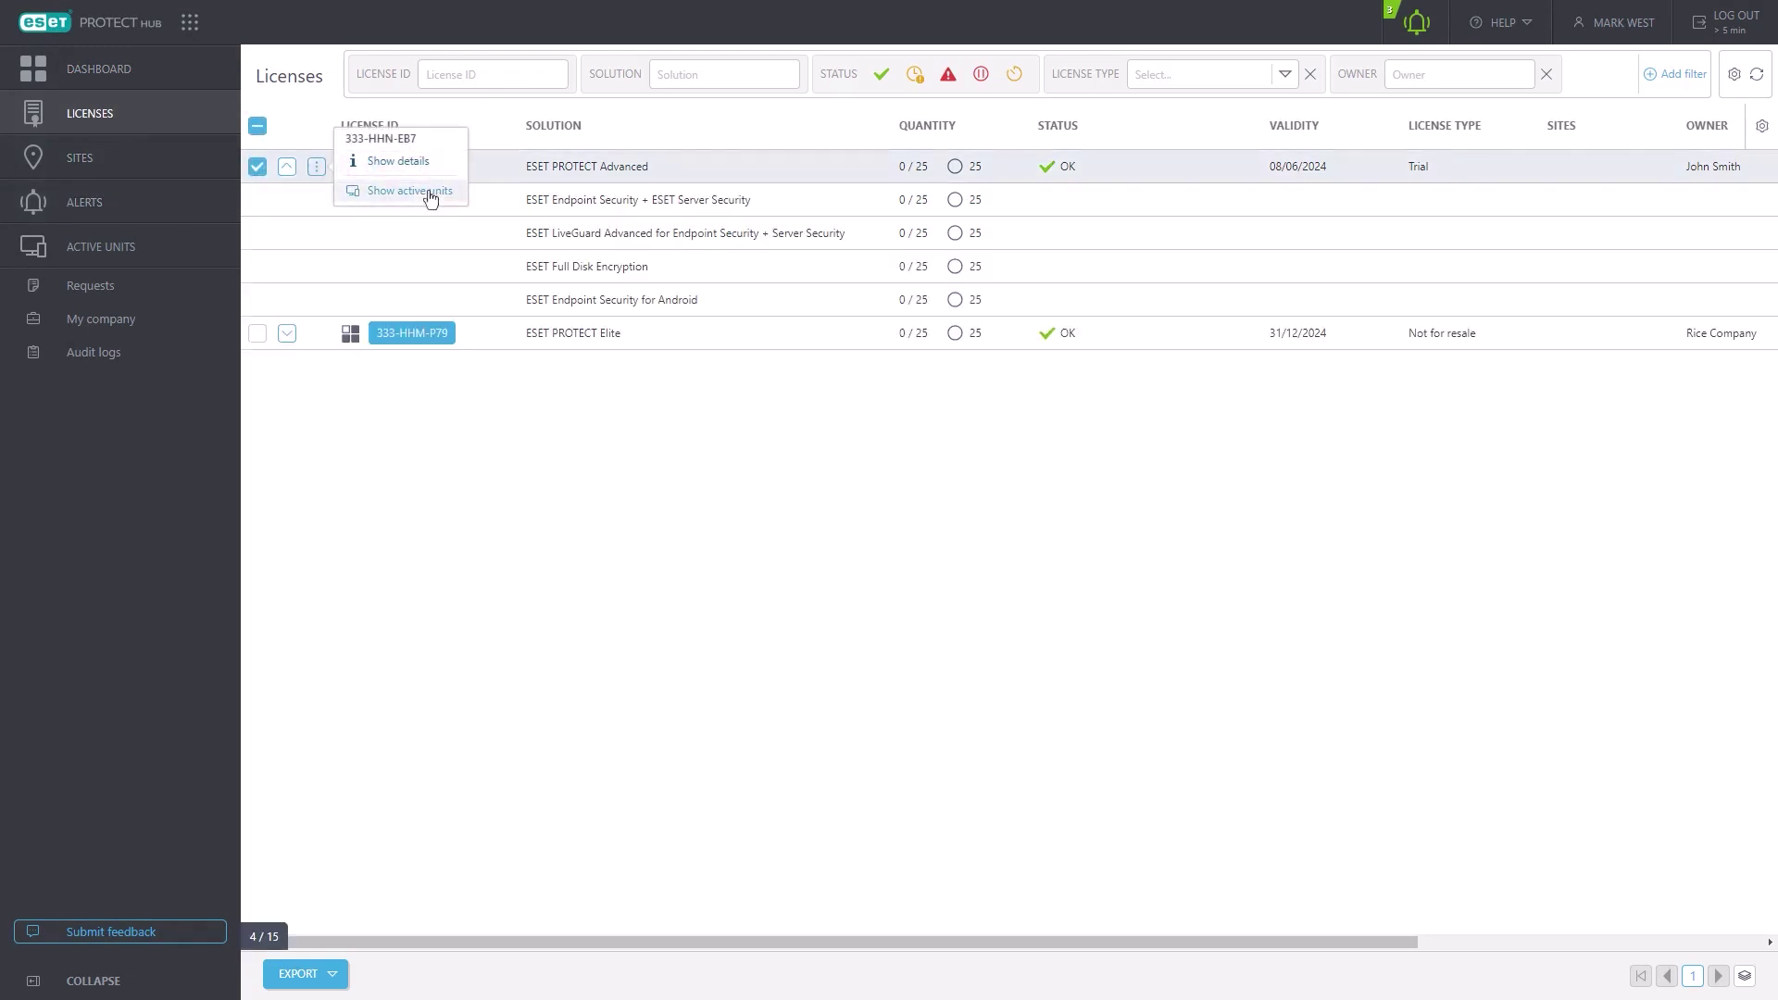
{"action": "left_click", "coordinate": [286, 168]}
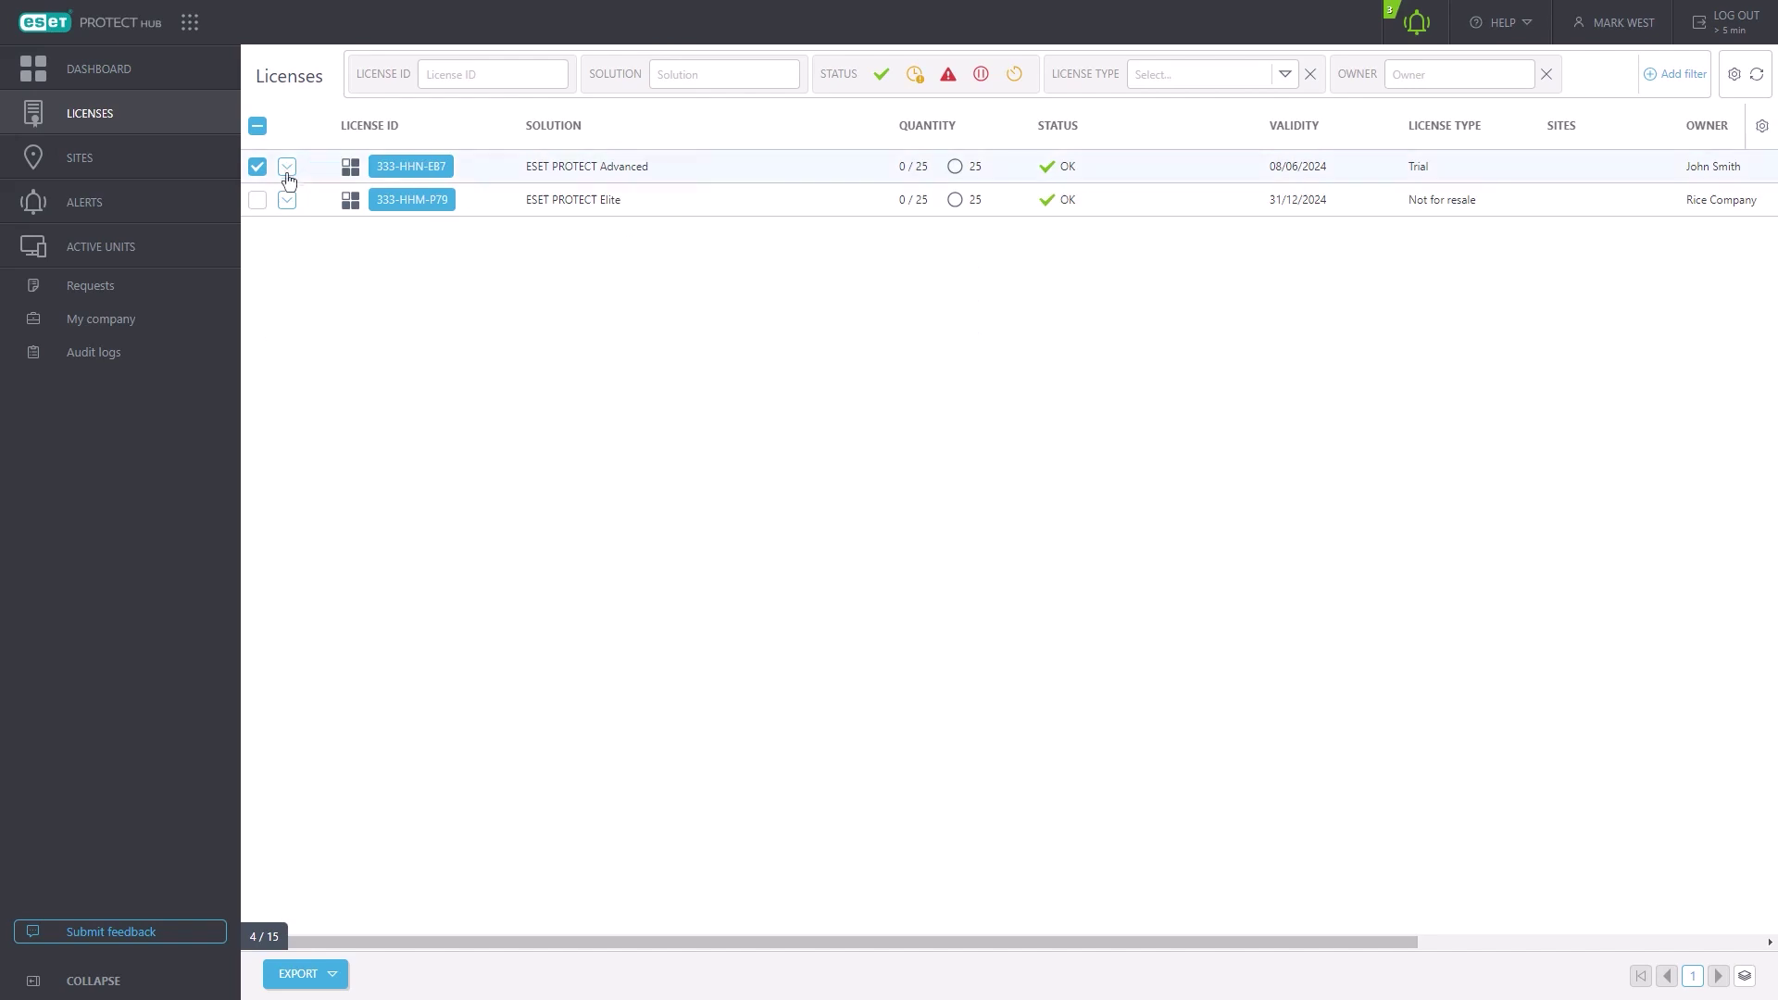
{"action": "left_click", "coordinate": [288, 201]}
{"action": "left_click", "coordinate": [316, 202]}
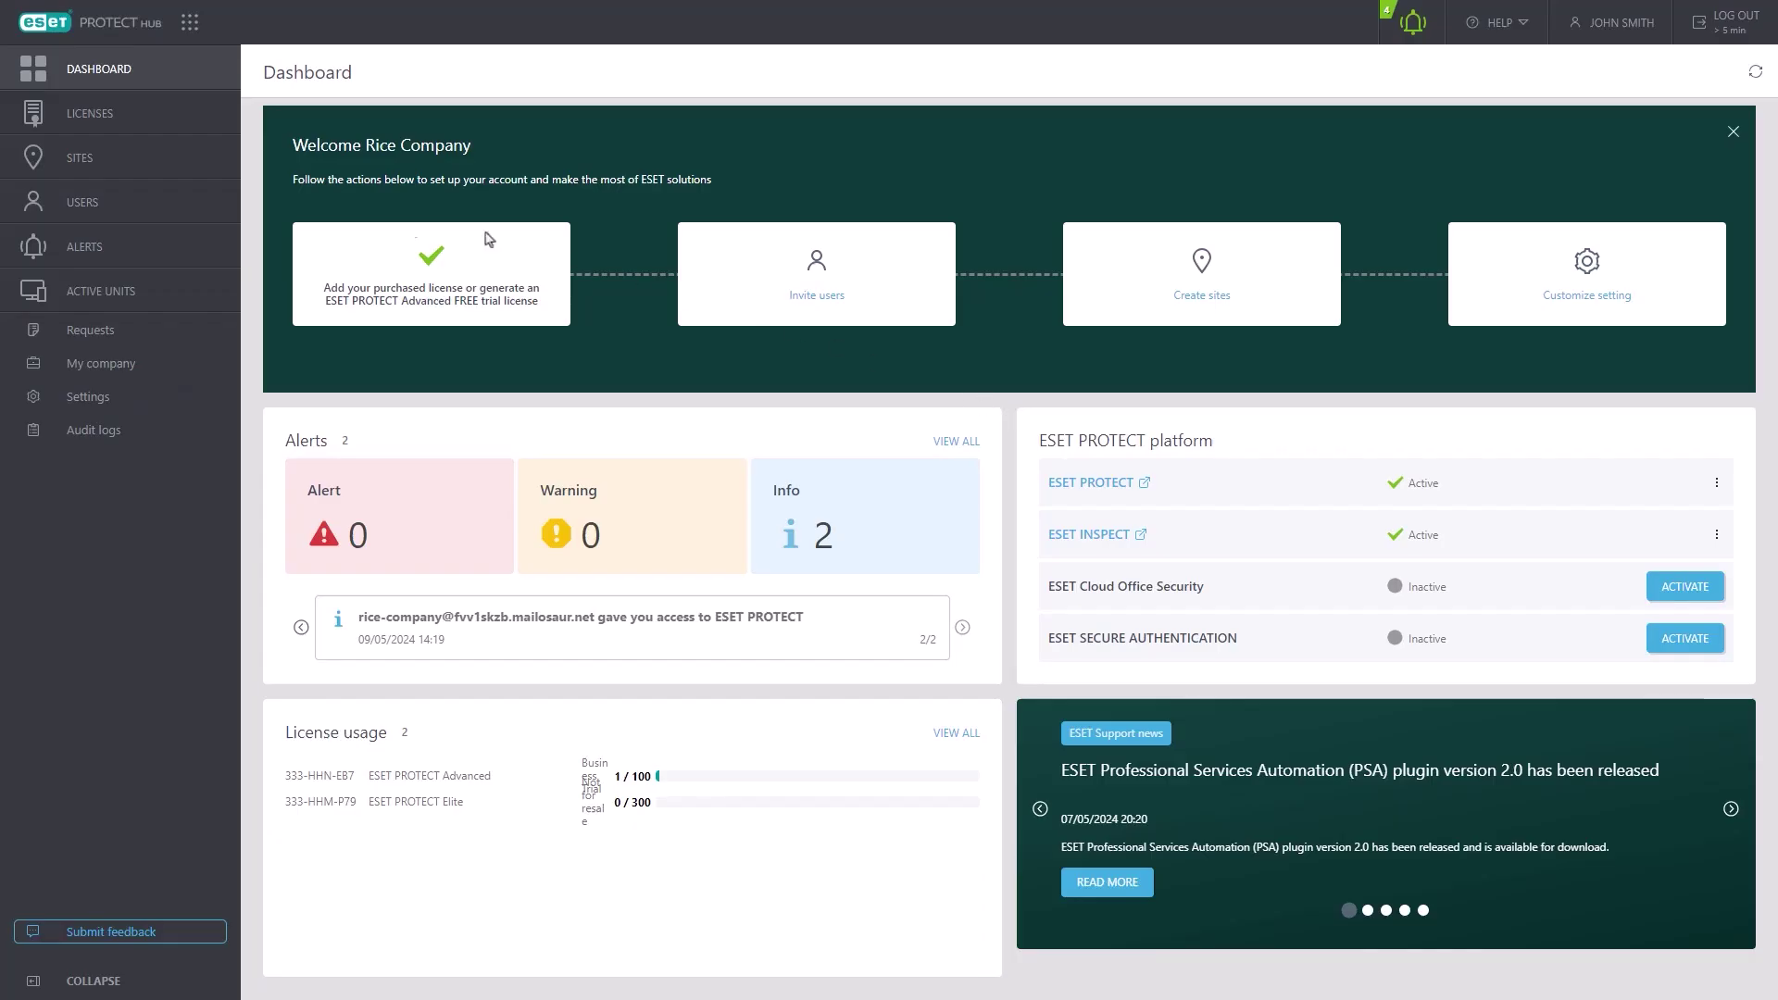
- Start creating a new site named Branch Two
{"action": "left_click", "coordinate": [112, 164]}
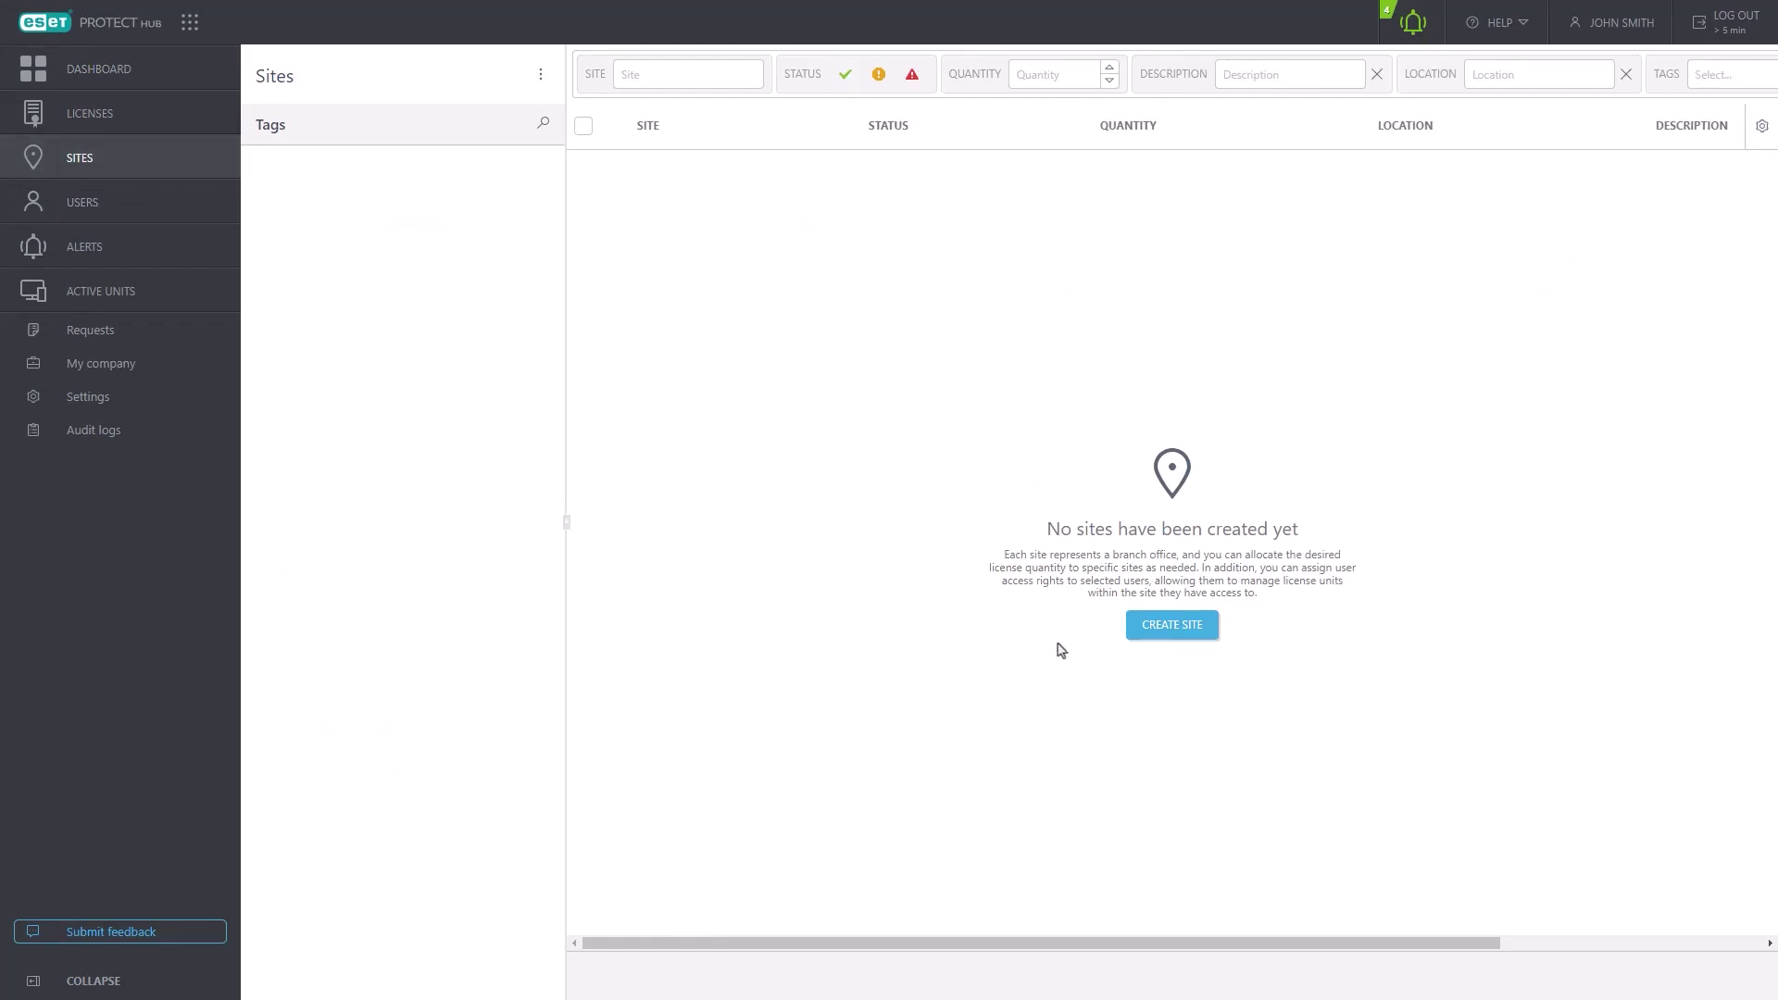
{"action": "left_click", "coordinate": [1176, 628]}
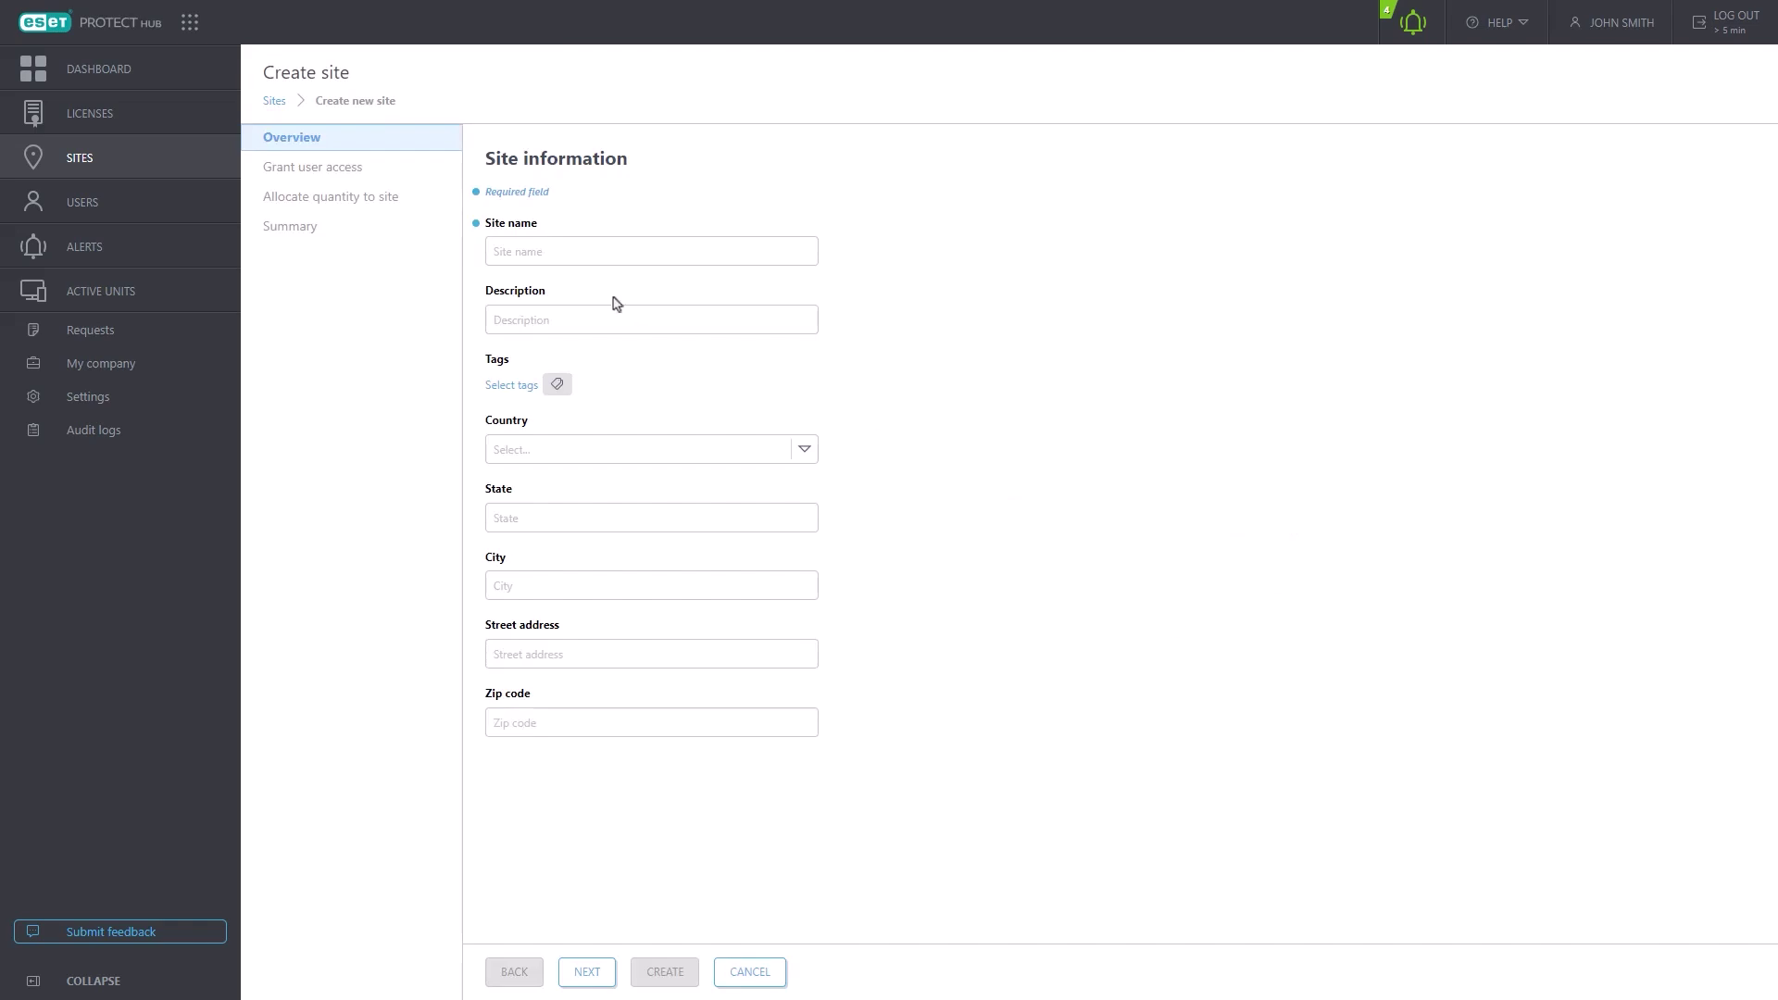
{"action": "left_click", "coordinate": [635, 240]}
{"action": "type", "text": "Branch Two"}
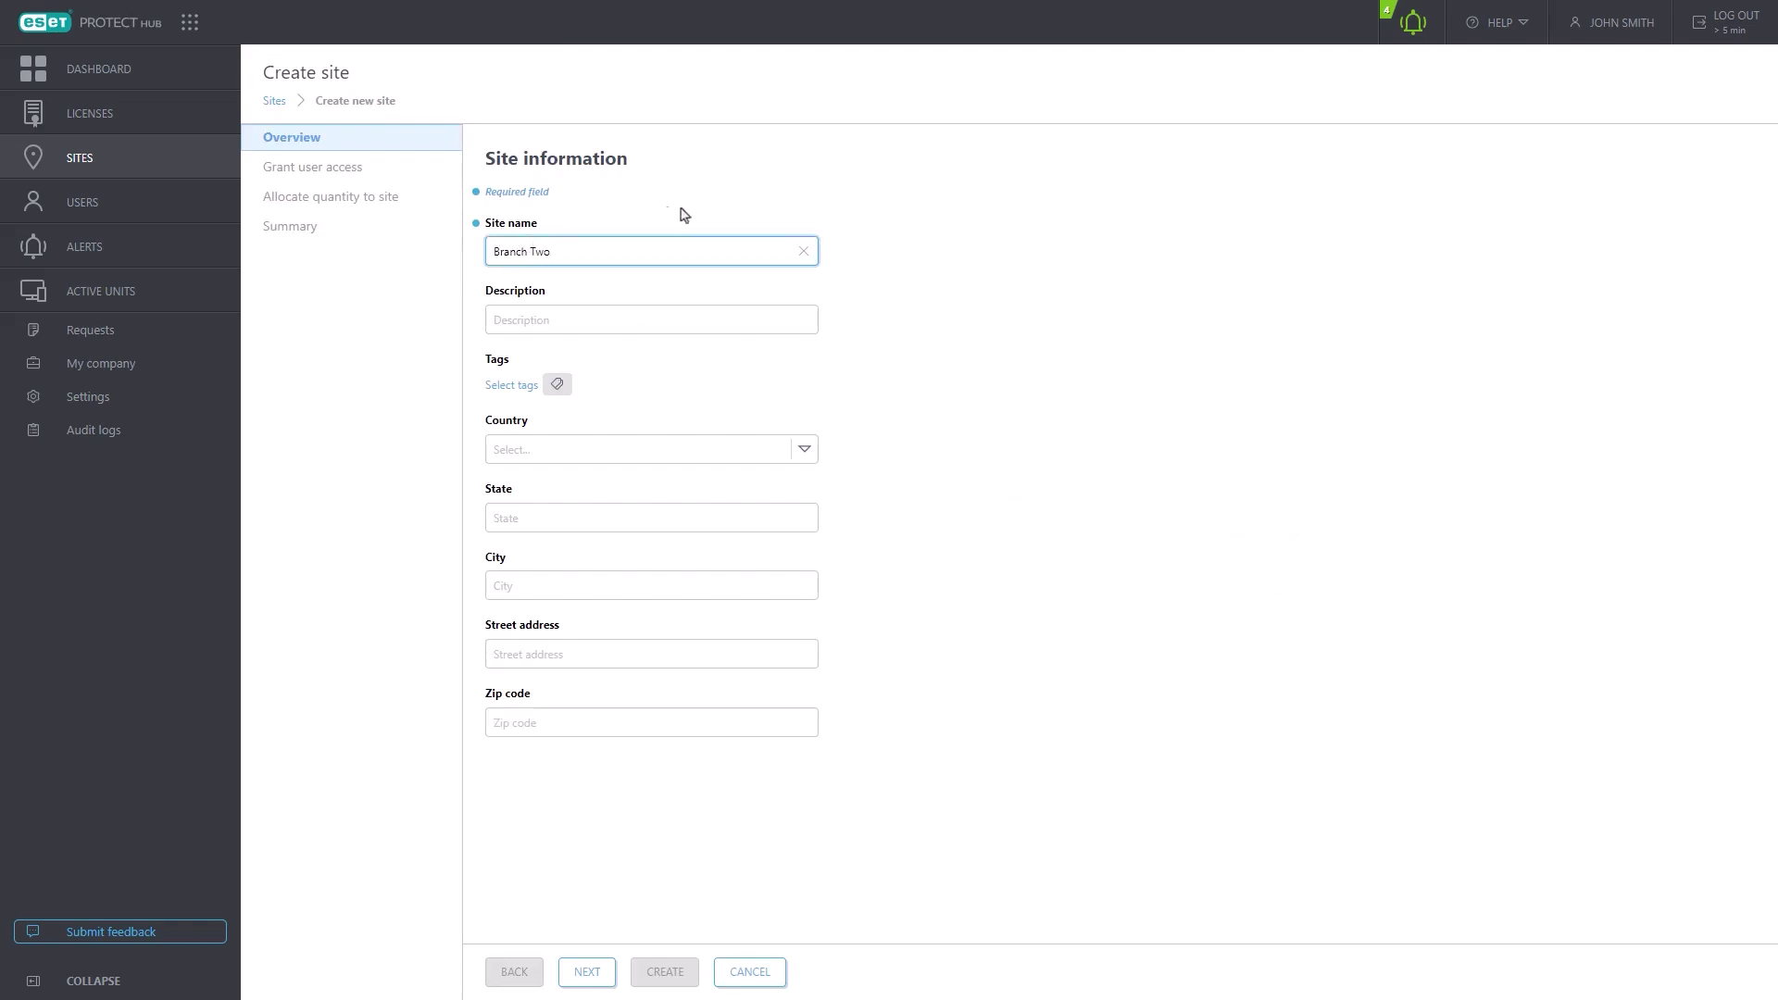
- Tag the site HQ, Bratislava and Slovakia and set its country to Slovakia
{"action": "left_click", "coordinate": [555, 387]}
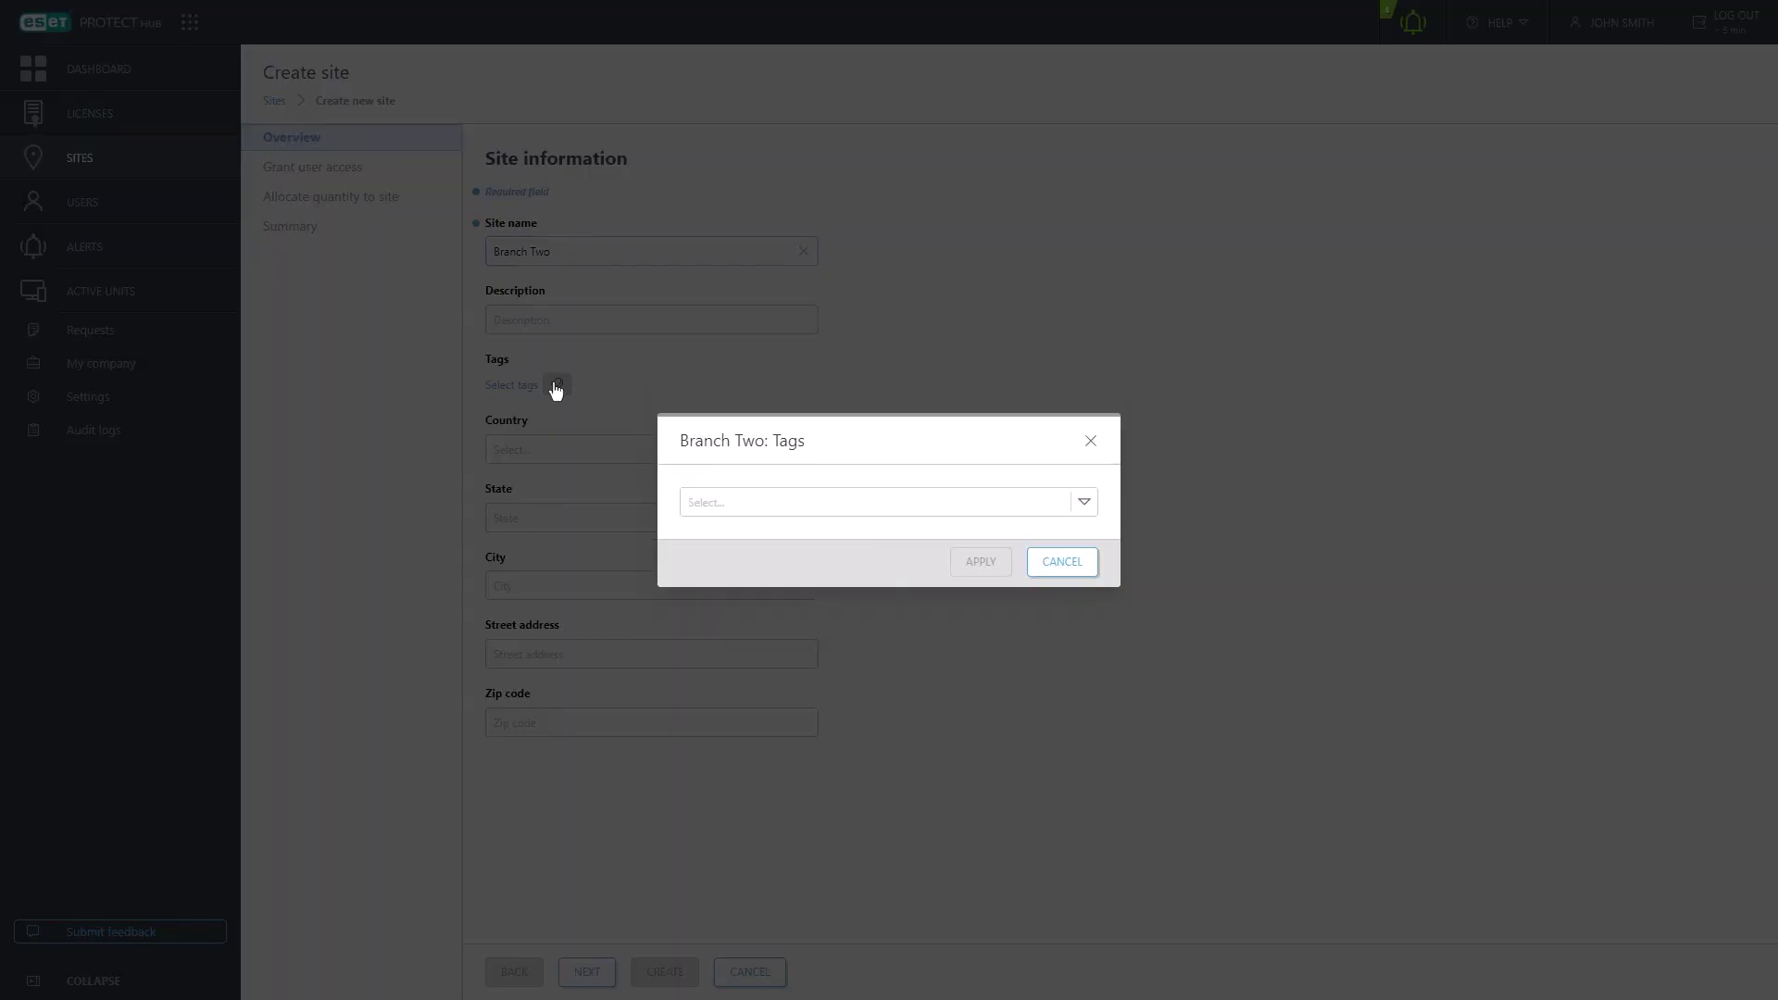
{"action": "left_click", "coordinate": [859, 502]}
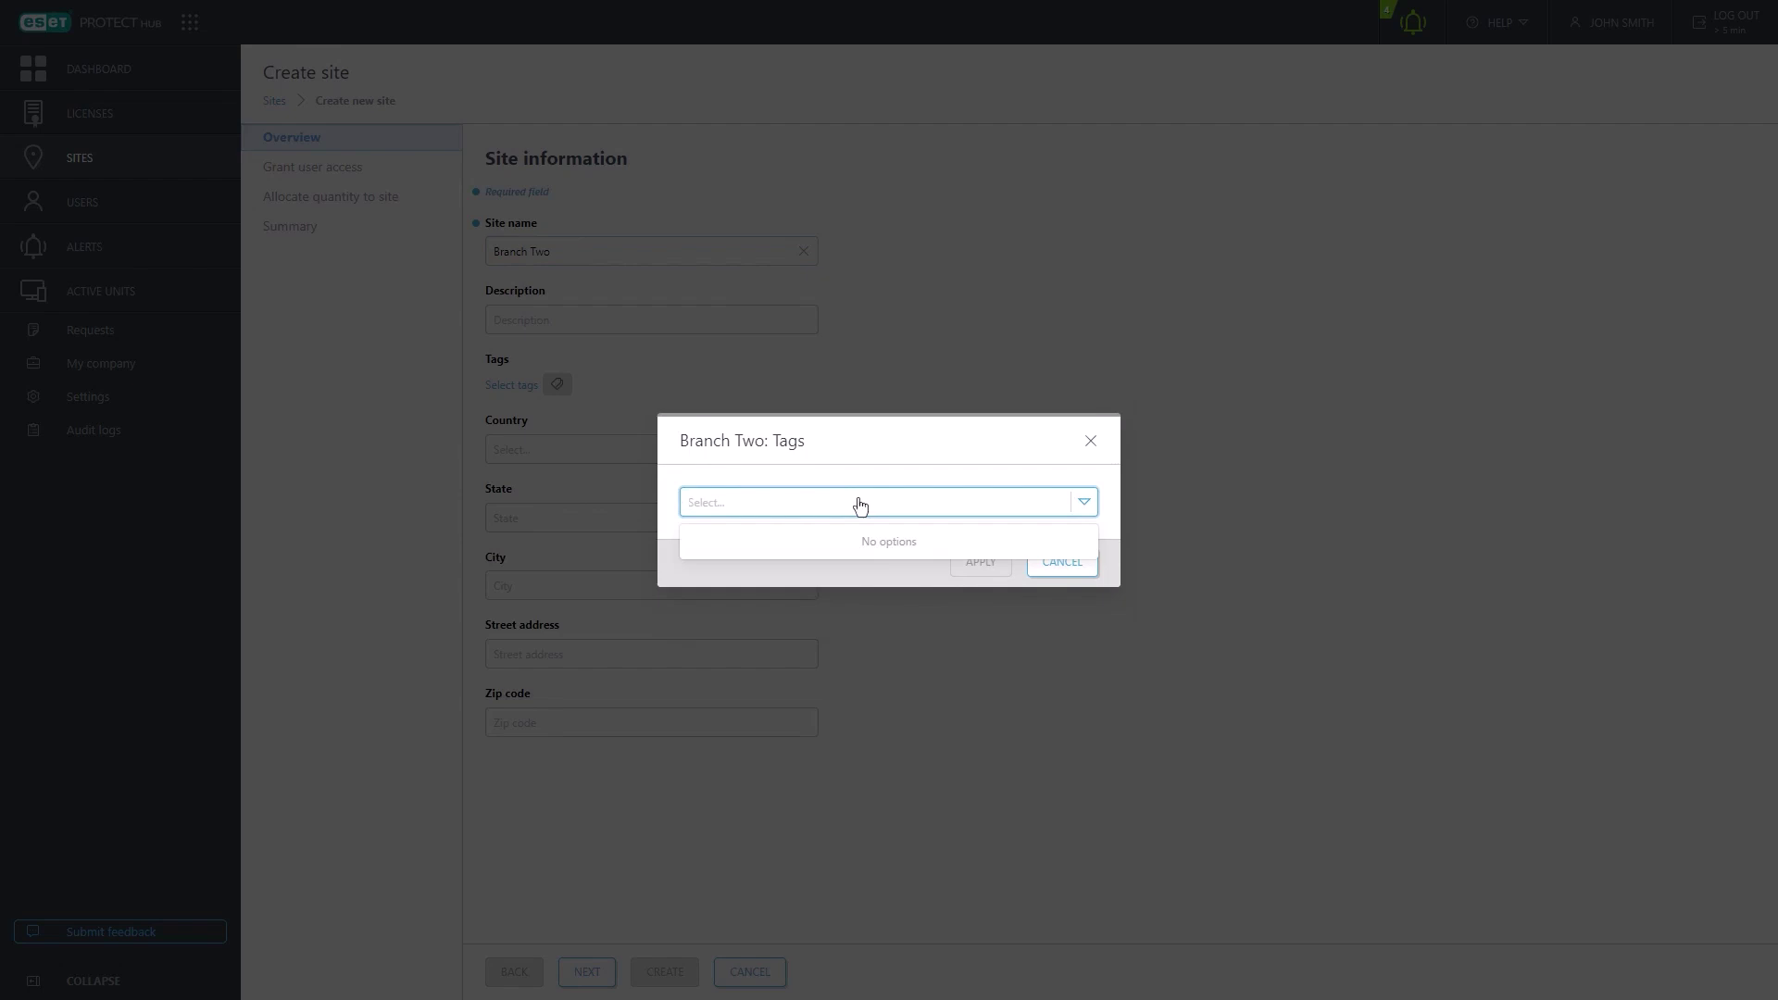
{"action": "type", "text": "HQ"}
{"action": "left_click", "coordinate": [841, 541]}
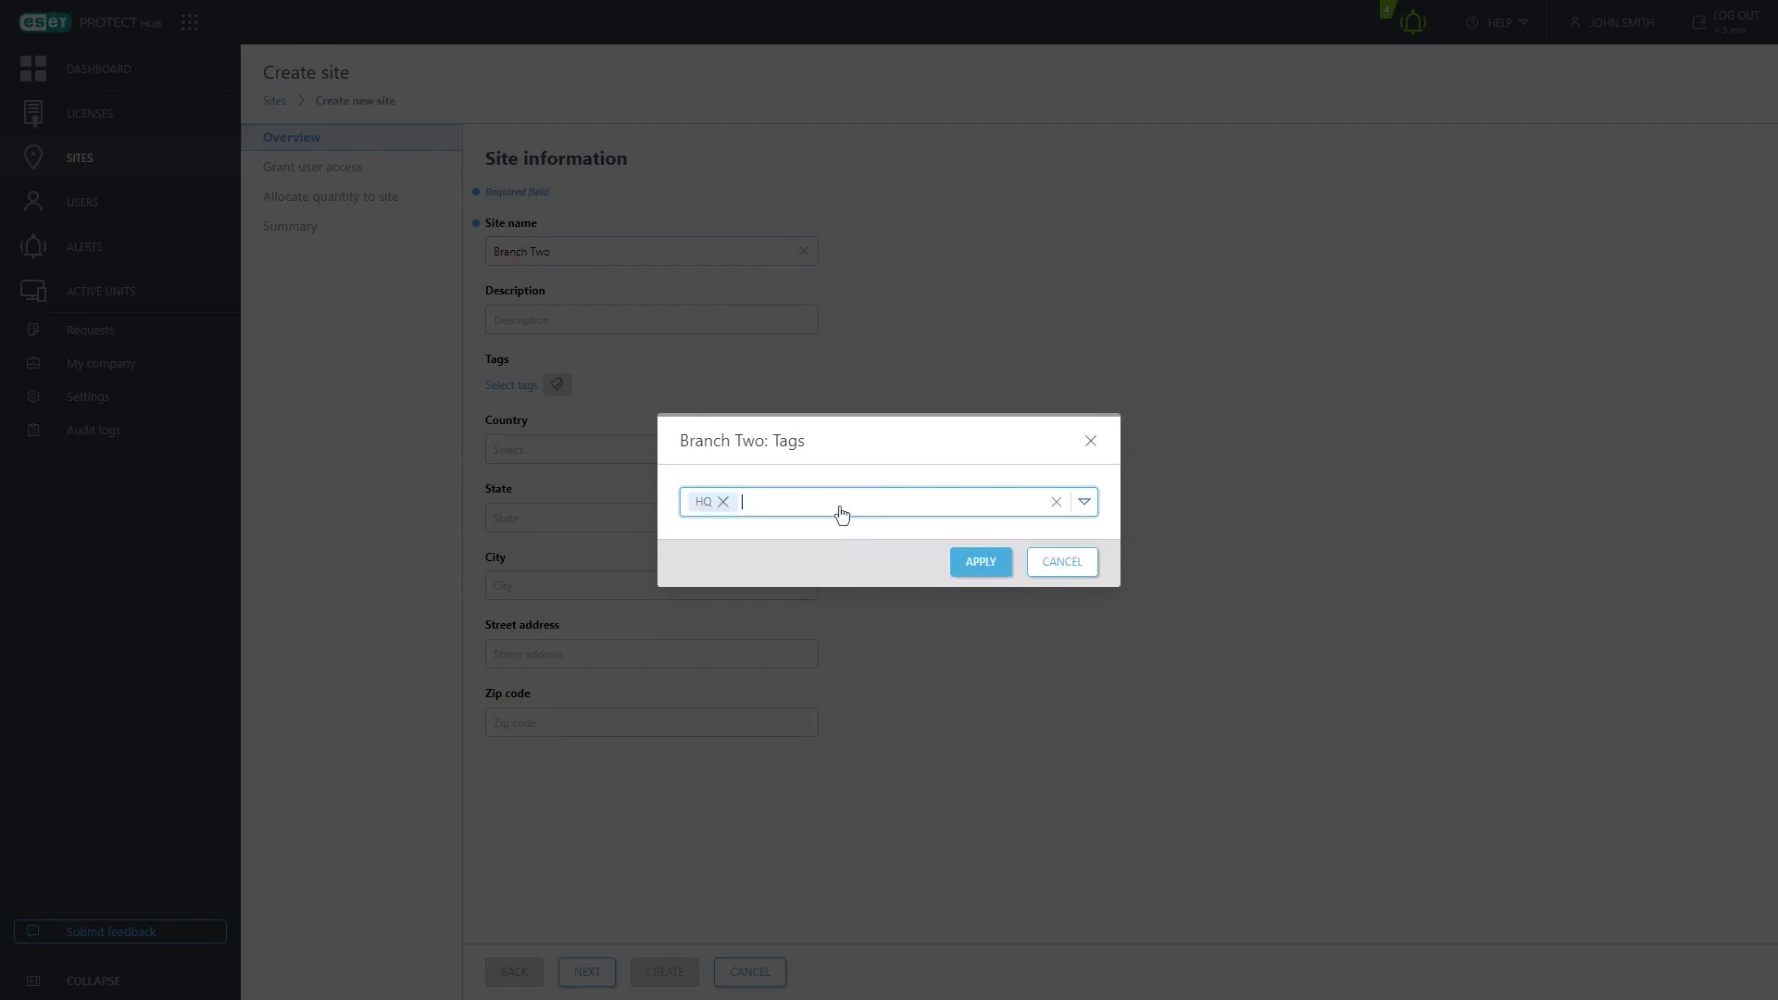
{"action": "type", "text": "Bratislava"}
{"action": "left_click", "coordinate": [773, 542]}
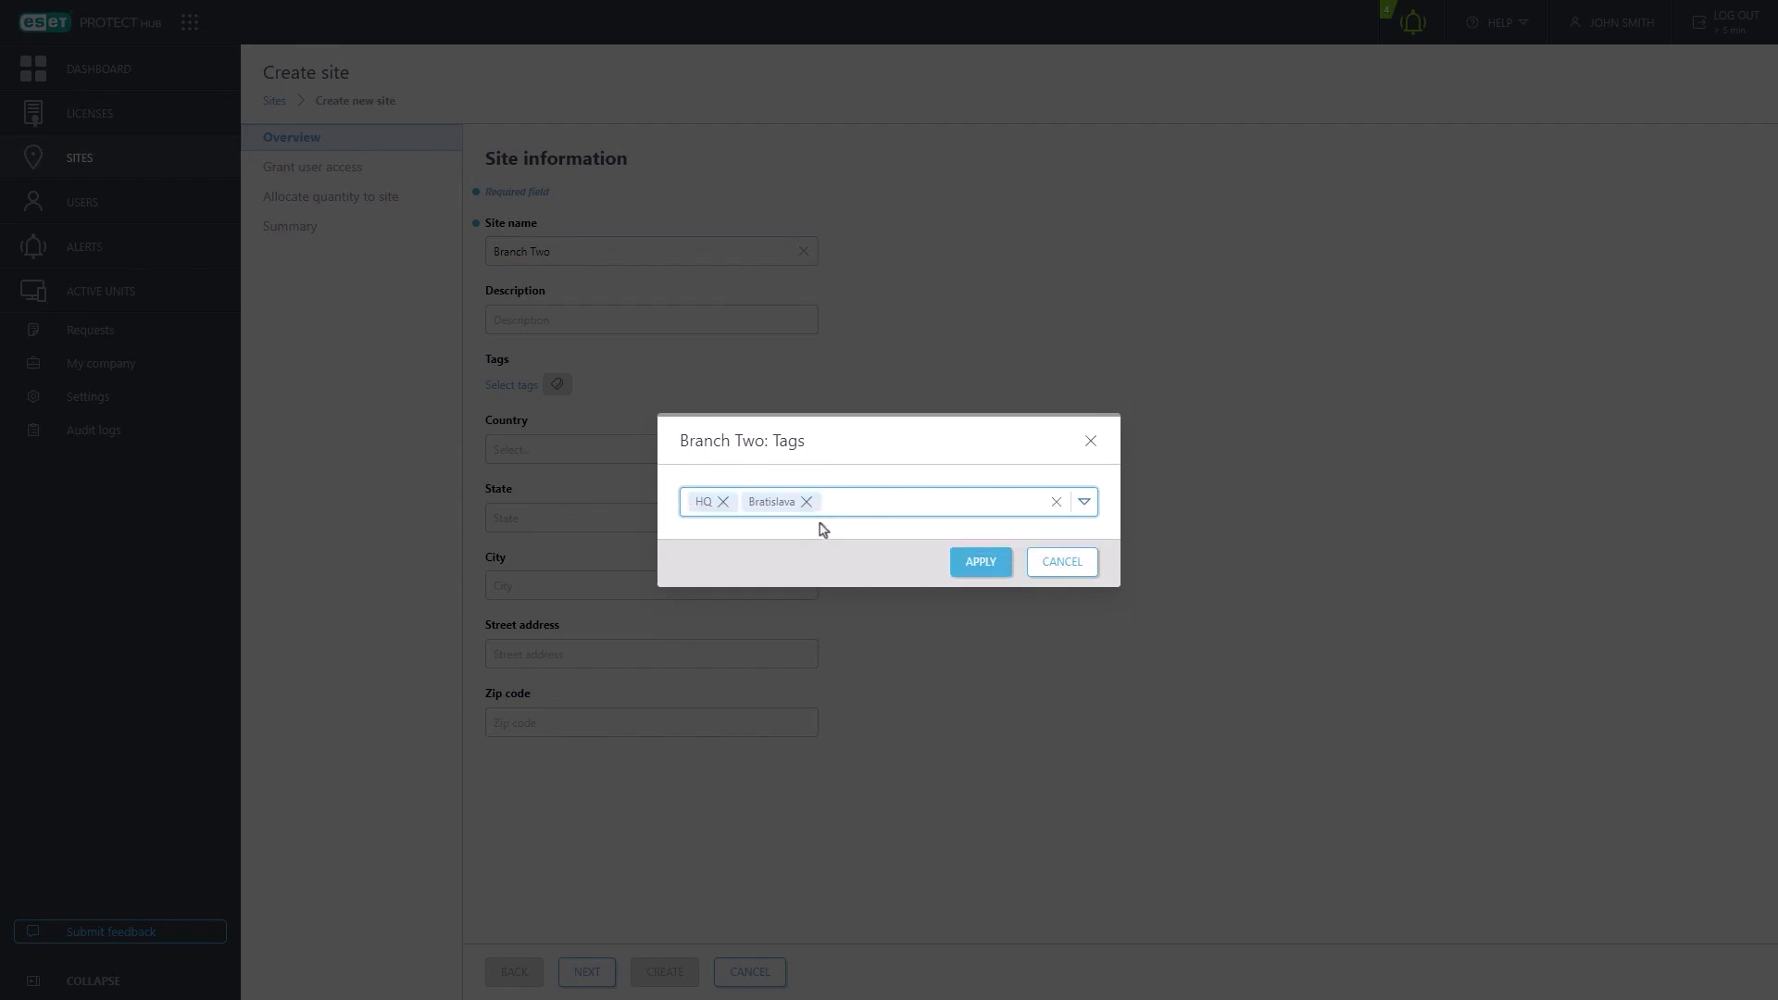
{"action": "type", "text": "Slovakia"}
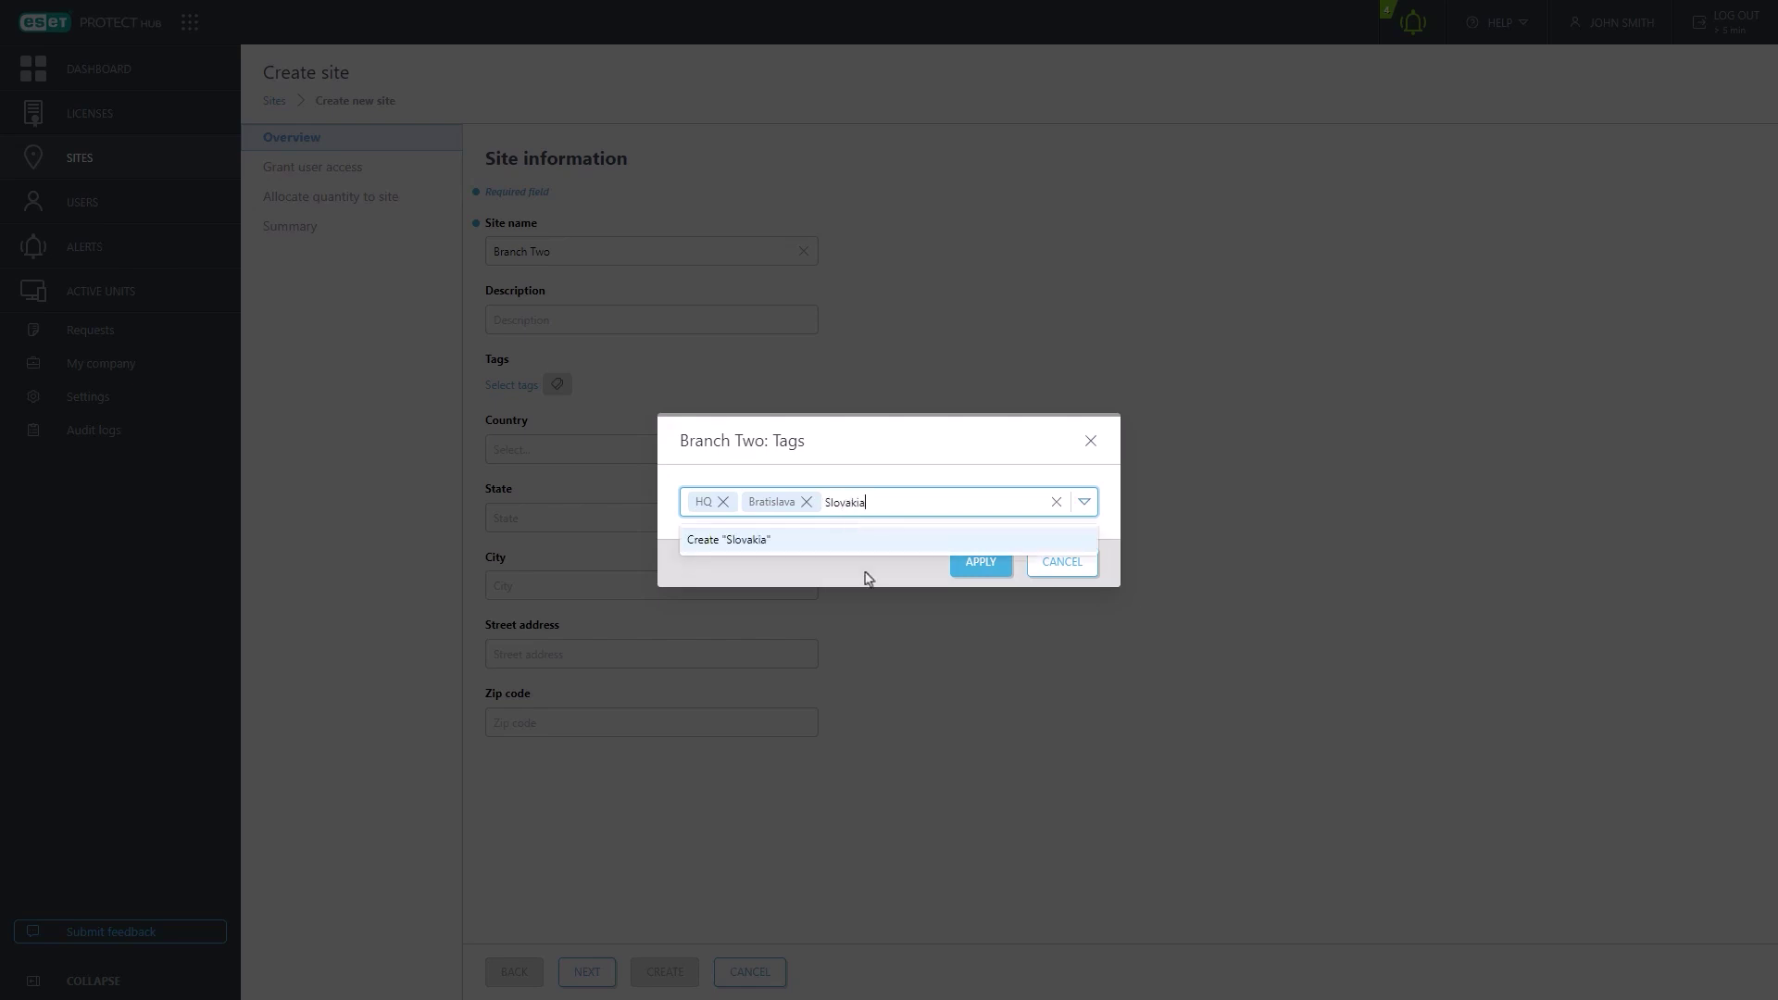
{"action": "left_click", "coordinate": [863, 557]}
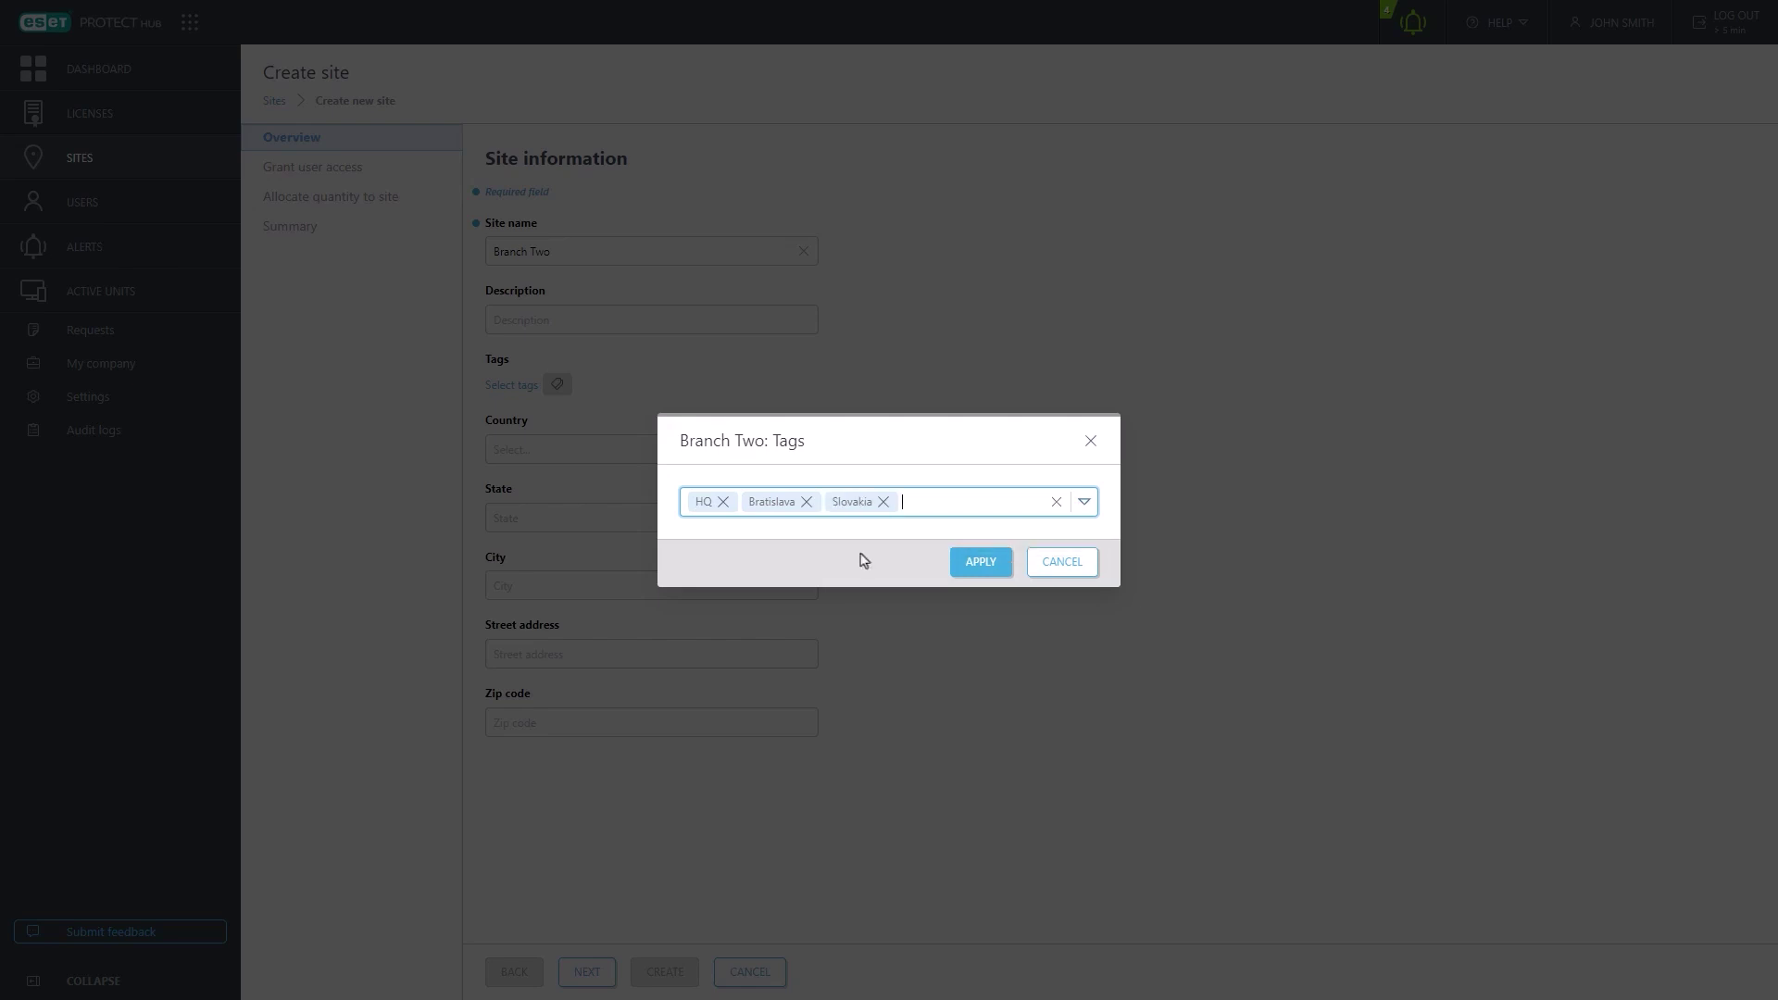
{"action": "left_click", "coordinate": [981, 562]}
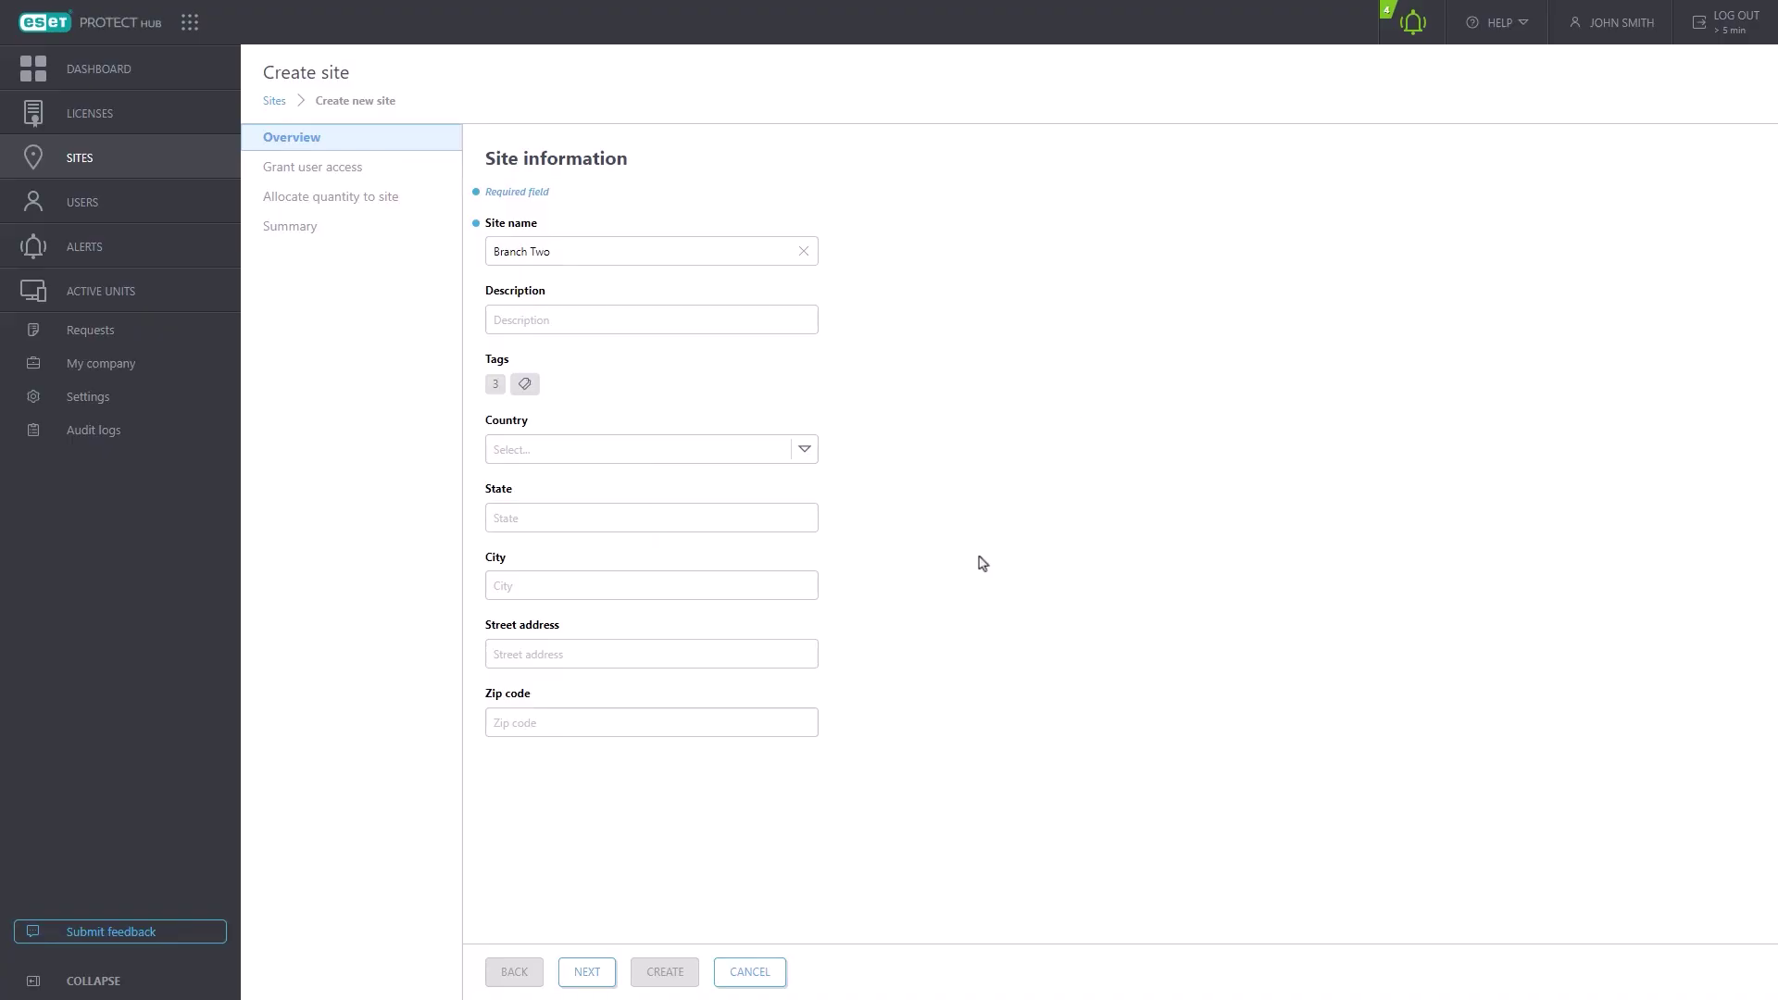
{"action": "left_click", "coordinate": [805, 451]}
{"action": "left_click", "coordinate": [765, 490]}
{"action": "left_click", "coordinate": [588, 972]}
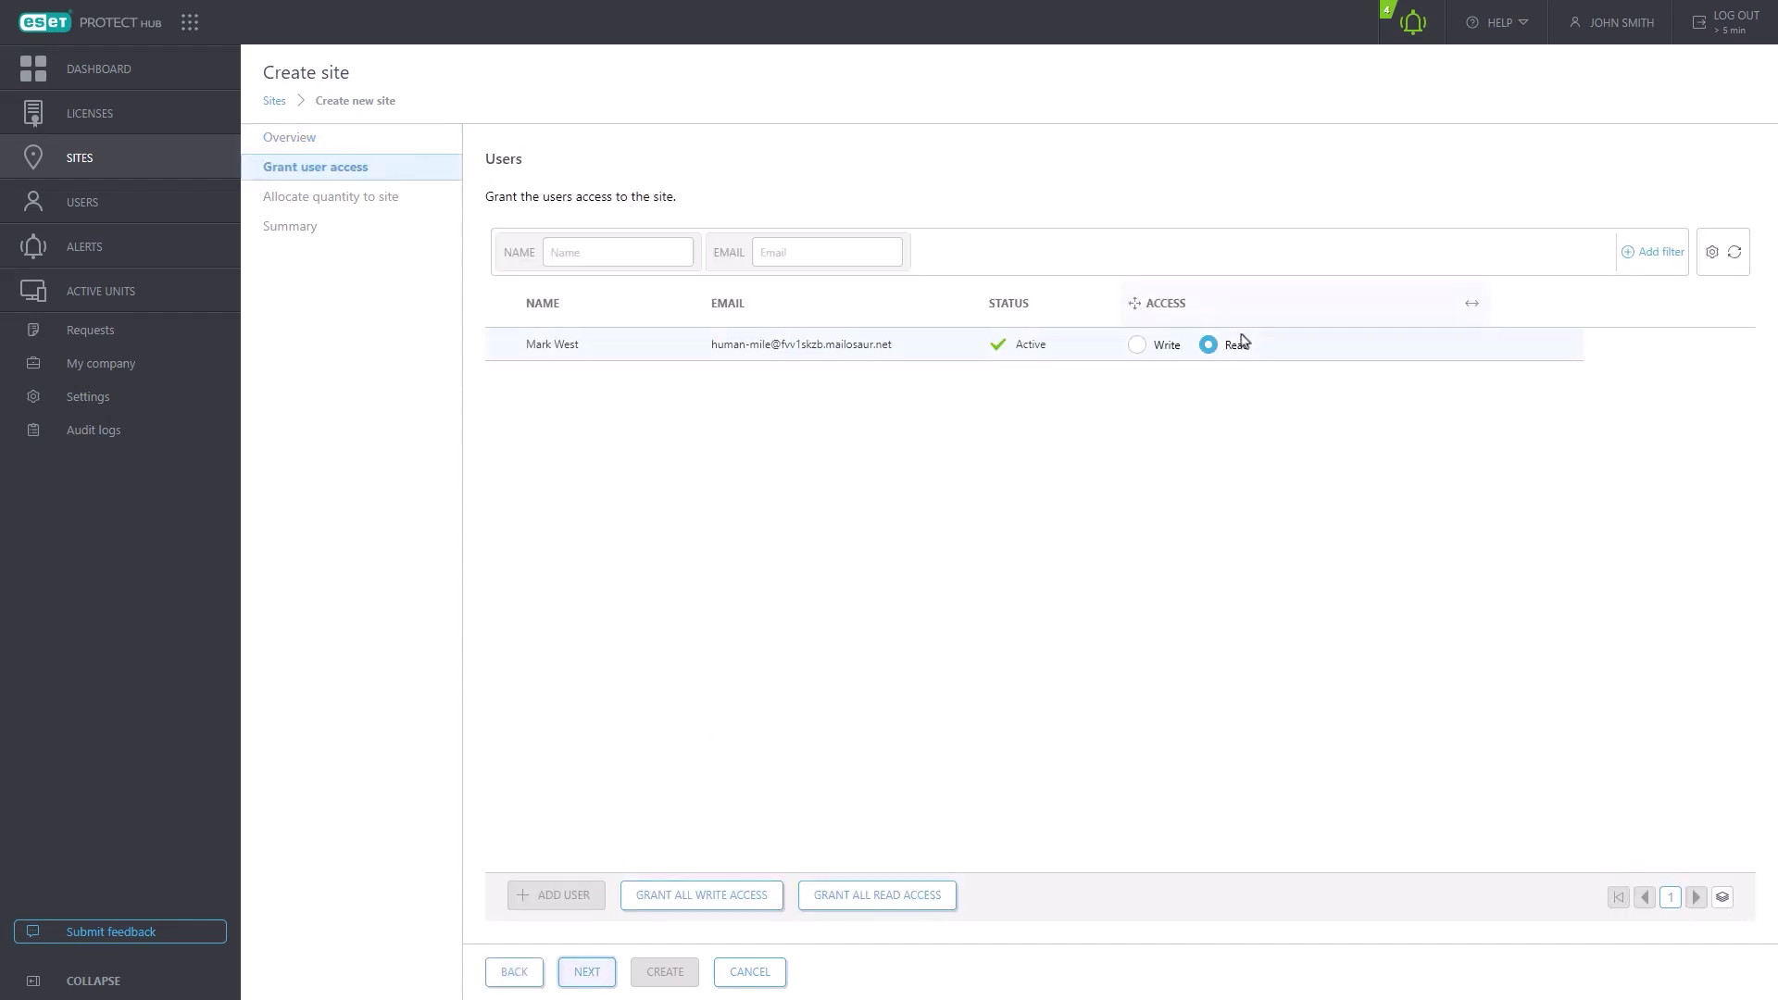
- Give the invited user read-only access to Branch Two
{"action": "left_click", "coordinate": [1138, 348]}
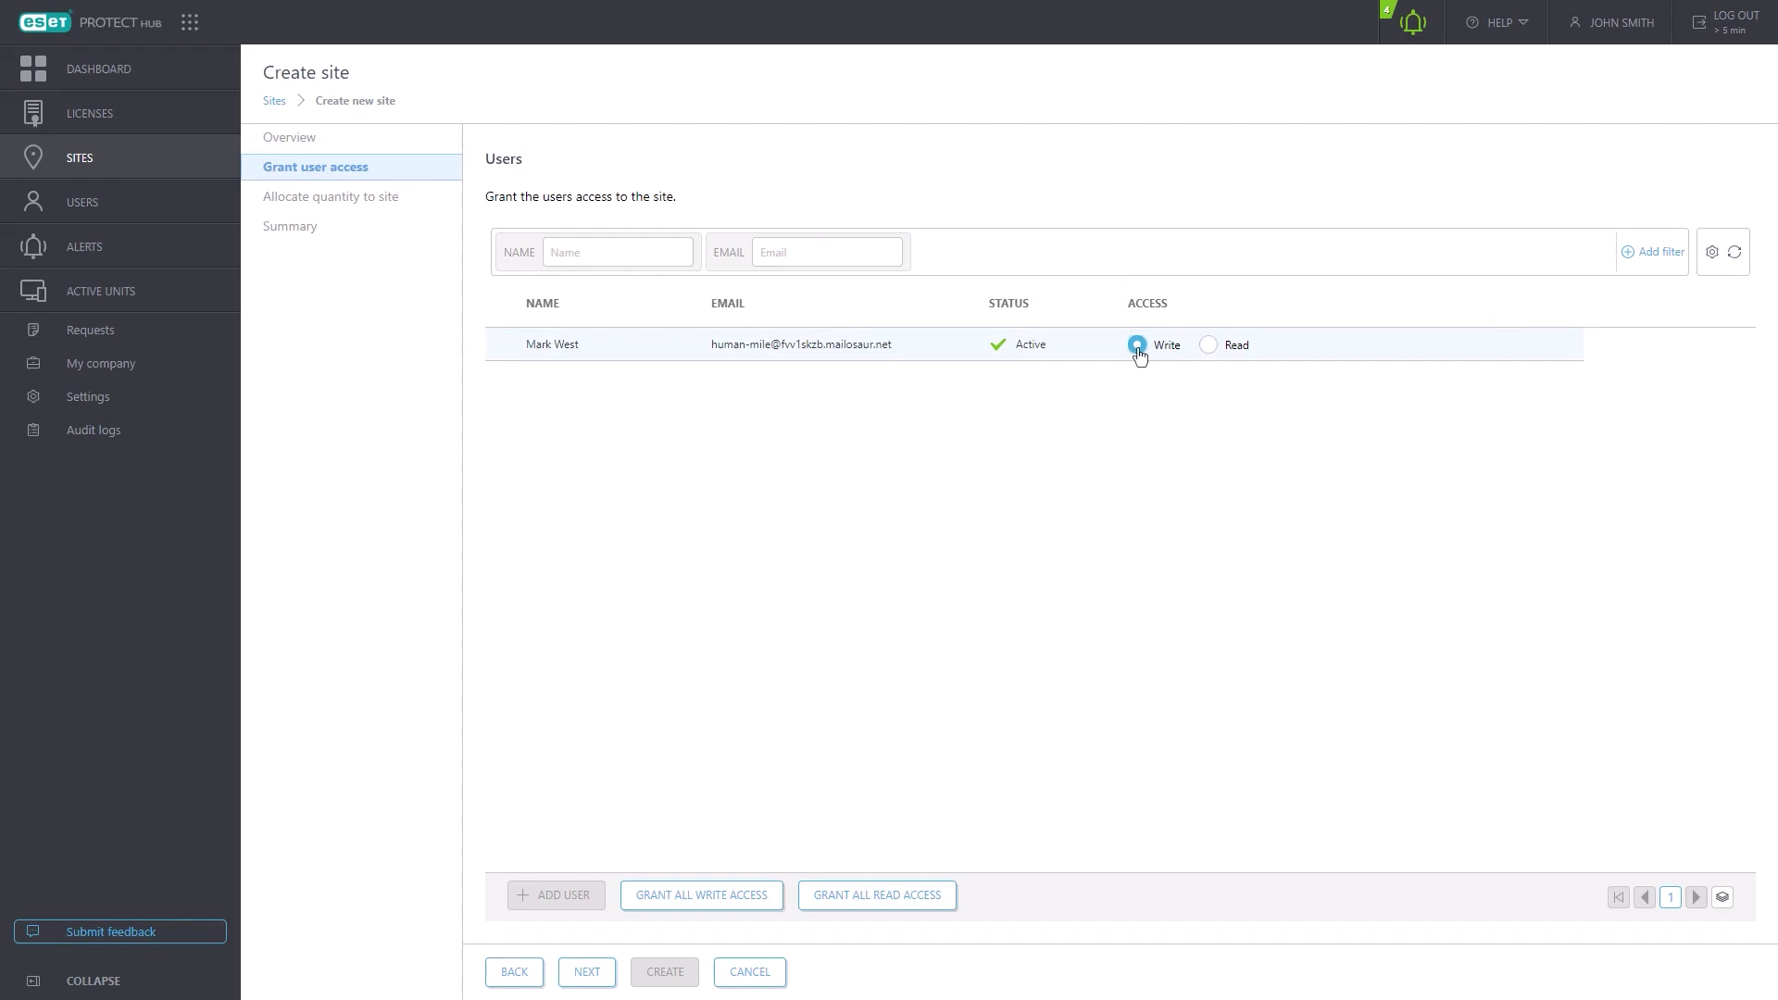
{"action": "left_click", "coordinate": [1210, 347]}
{"action": "left_click", "coordinate": [587, 976]}
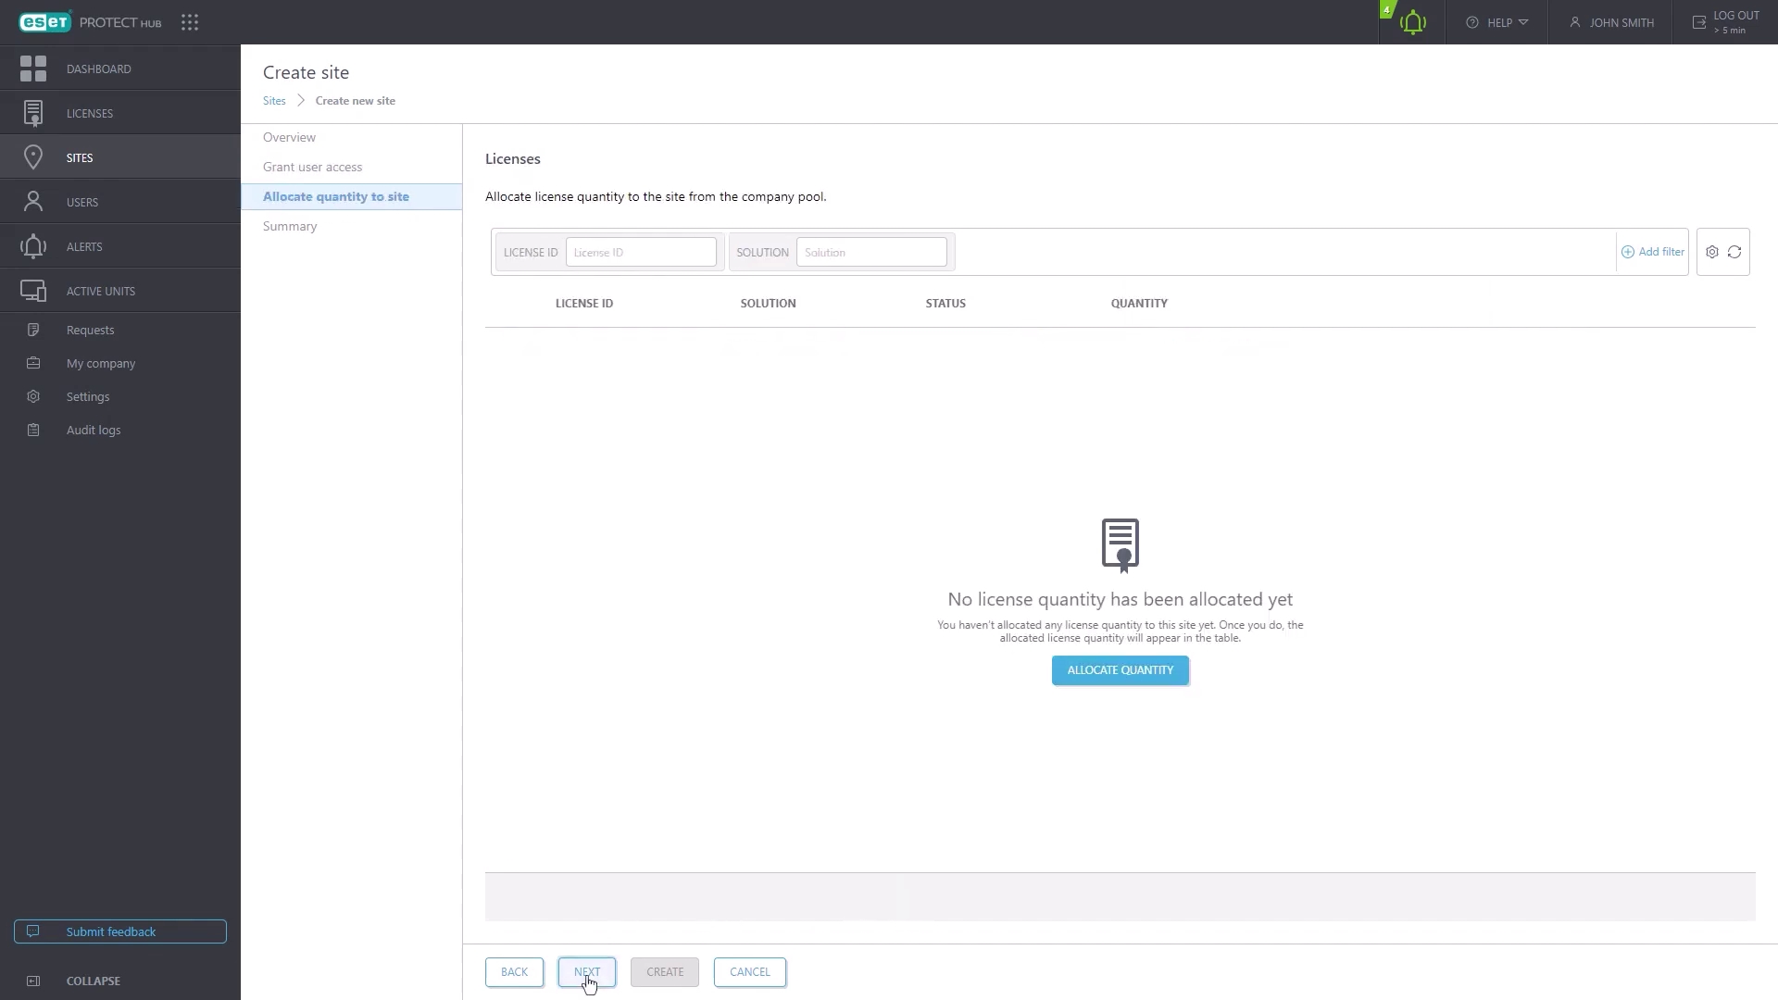
- Allocate 5 Mail Security and 5 Secure Authentication seats from the Elite license, then create the site
{"action": "left_click", "coordinate": [1128, 675]}
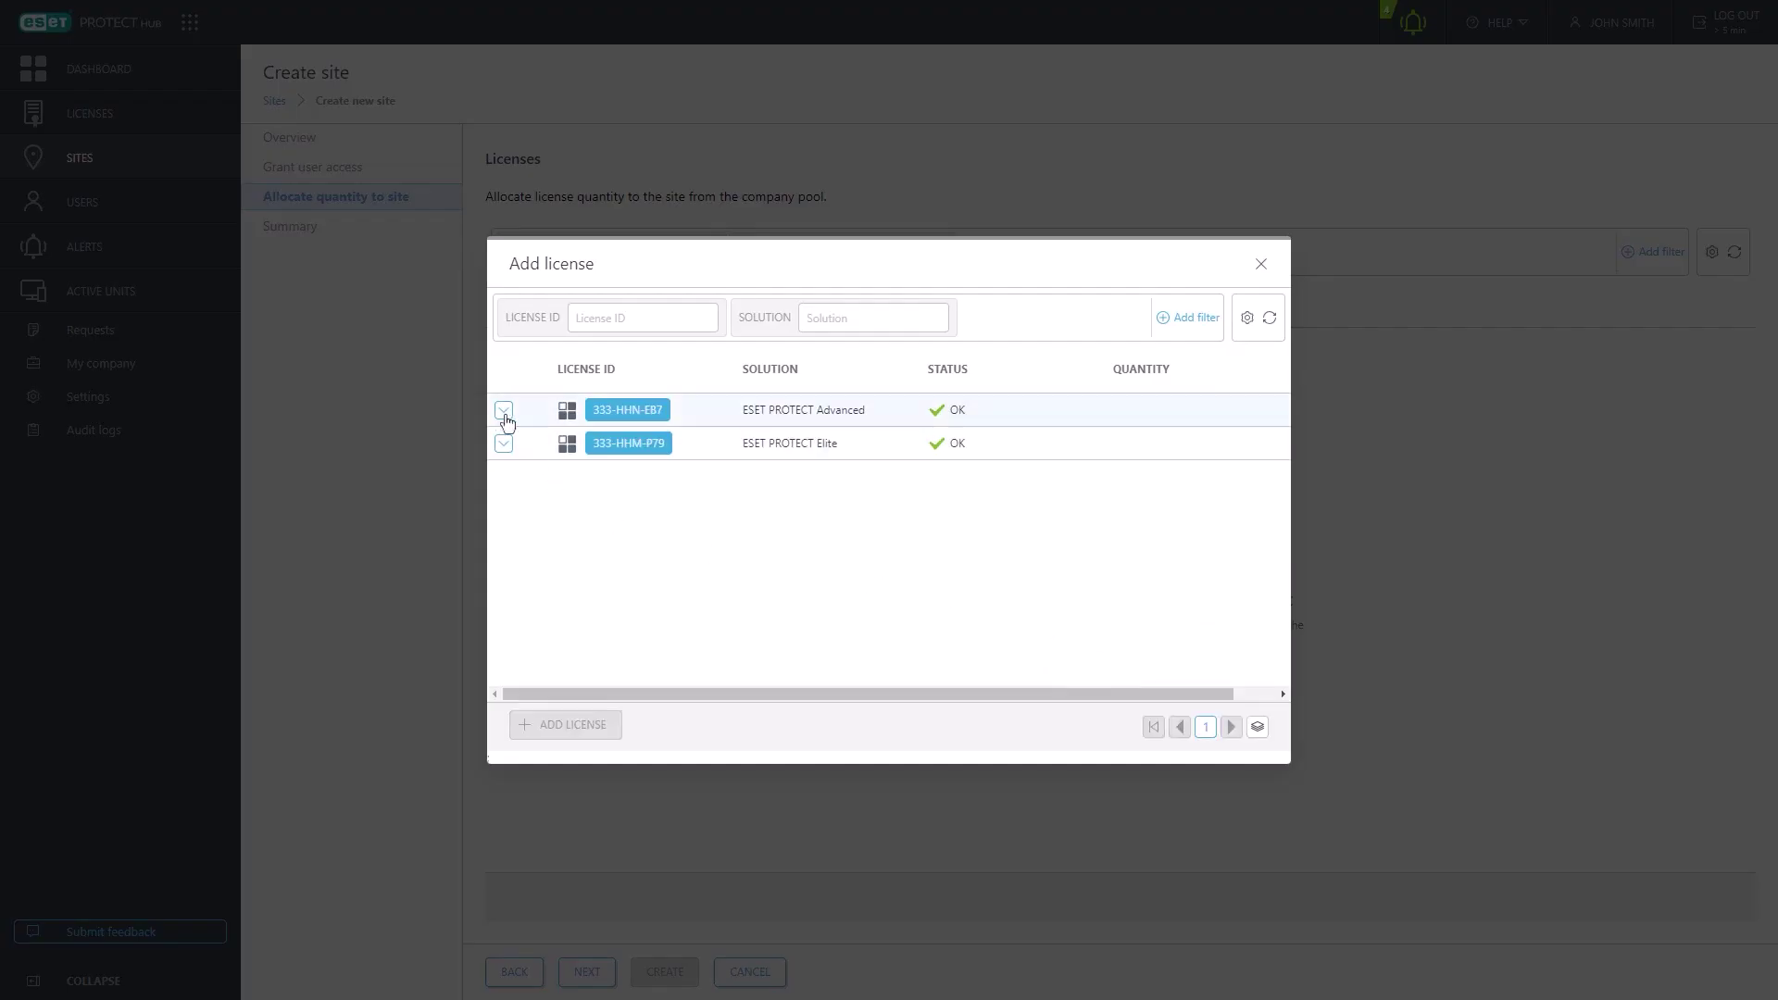
{"action": "left_click", "coordinate": [503, 445]}
{"action": "left_click", "coordinate": [1126, 476]}
{"action": "type", "text": "5"}
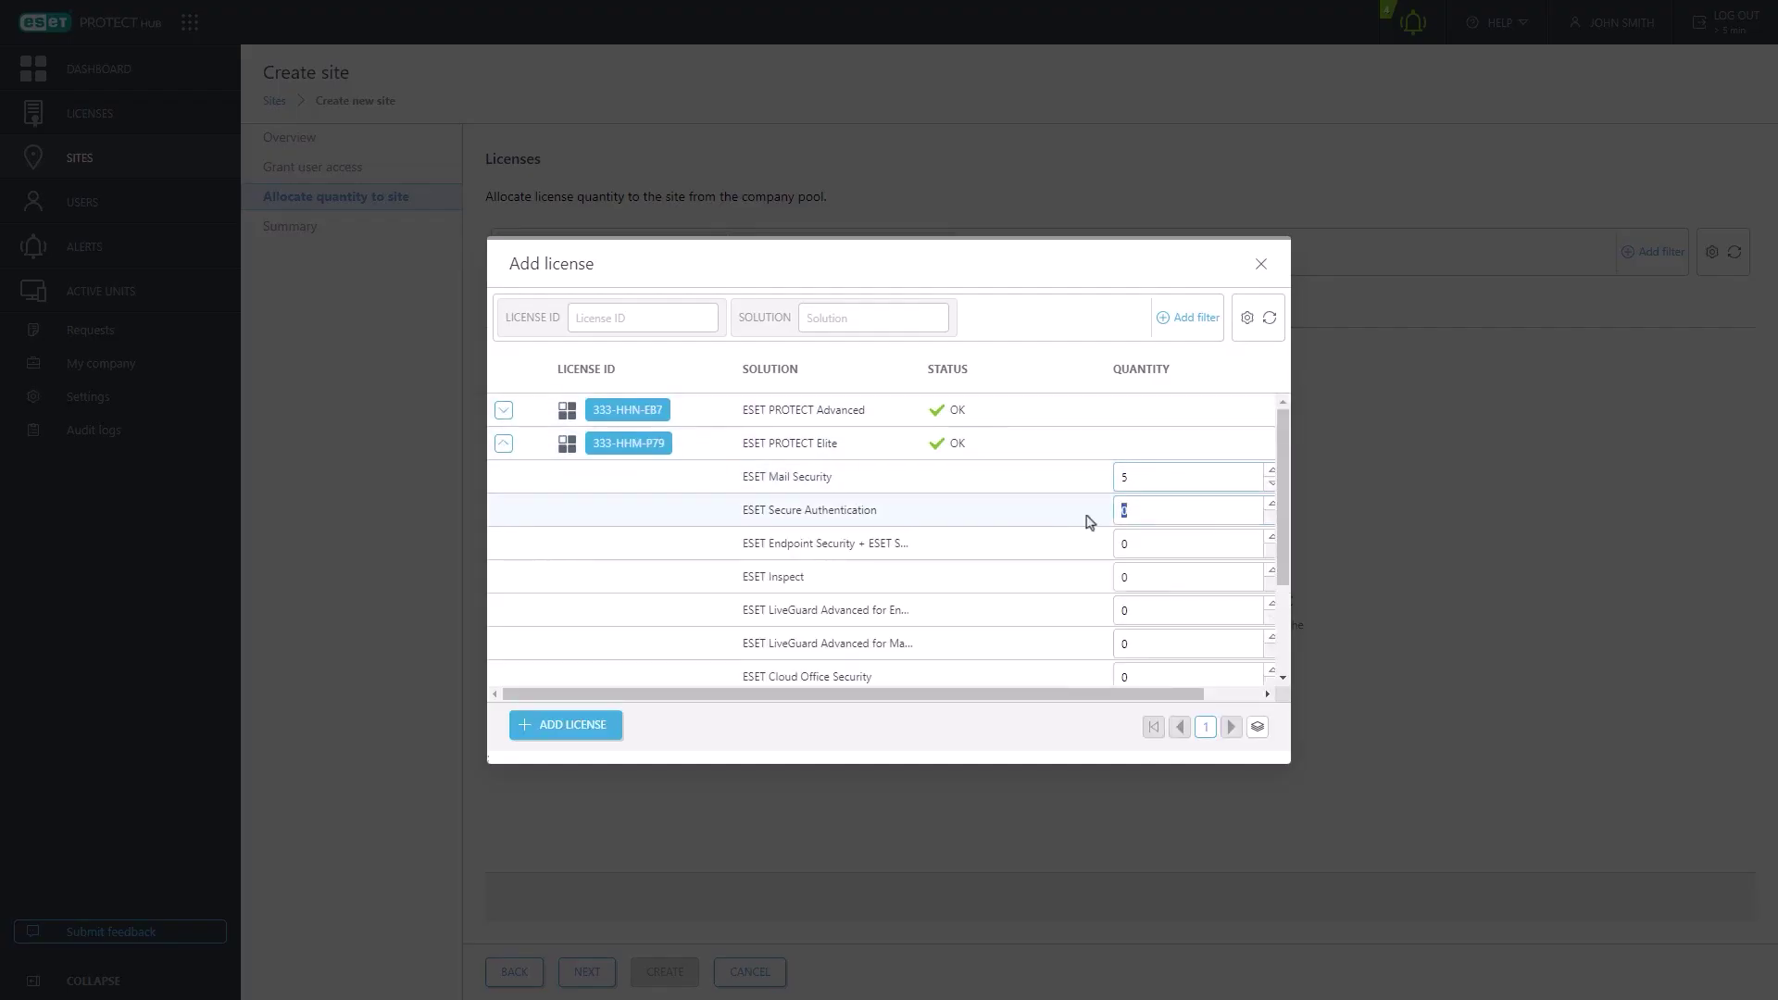
{"action": "key", "text": "Tab"}
{"action": "type", "text": "5"}
{"action": "left_click", "coordinate": [1144, 544]}
{"action": "left_click", "coordinate": [551, 726]}
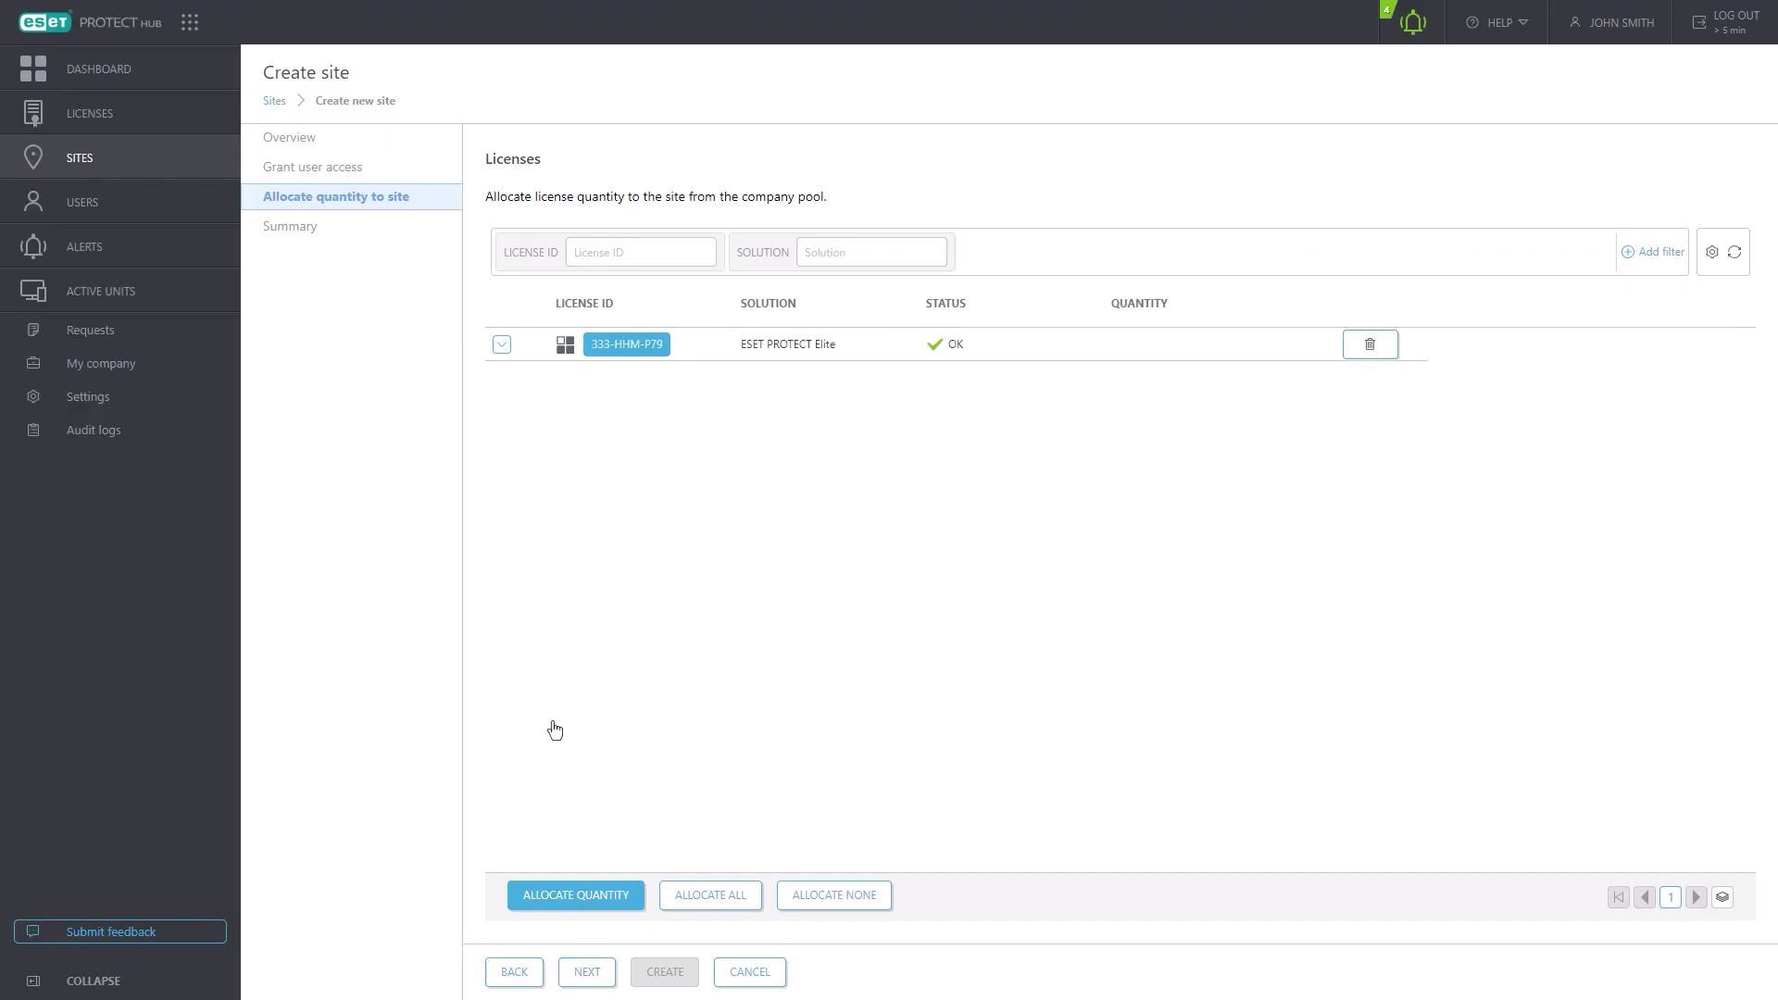
{"action": "left_click", "coordinate": [589, 980]}
{"action": "left_click", "coordinate": [665, 971]}
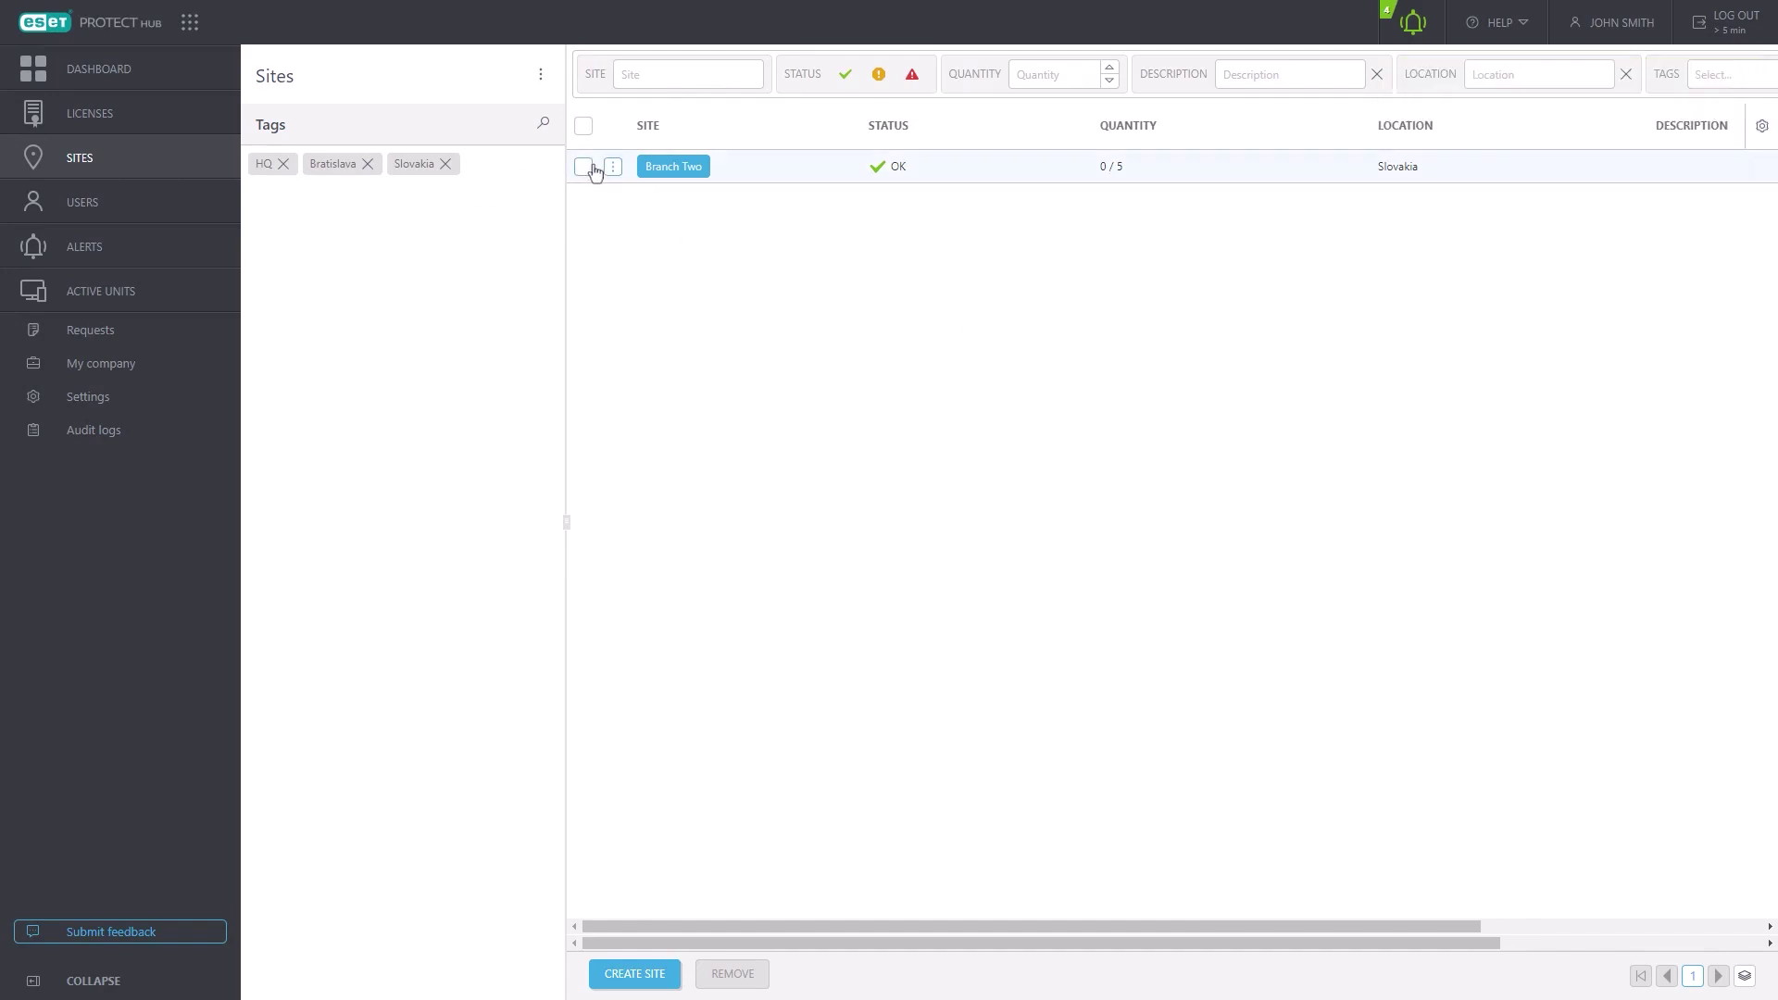
- Check Branch Two's actions menu without choosing one, then view the Active units list
{"action": "left_click", "coordinate": [613, 169]}
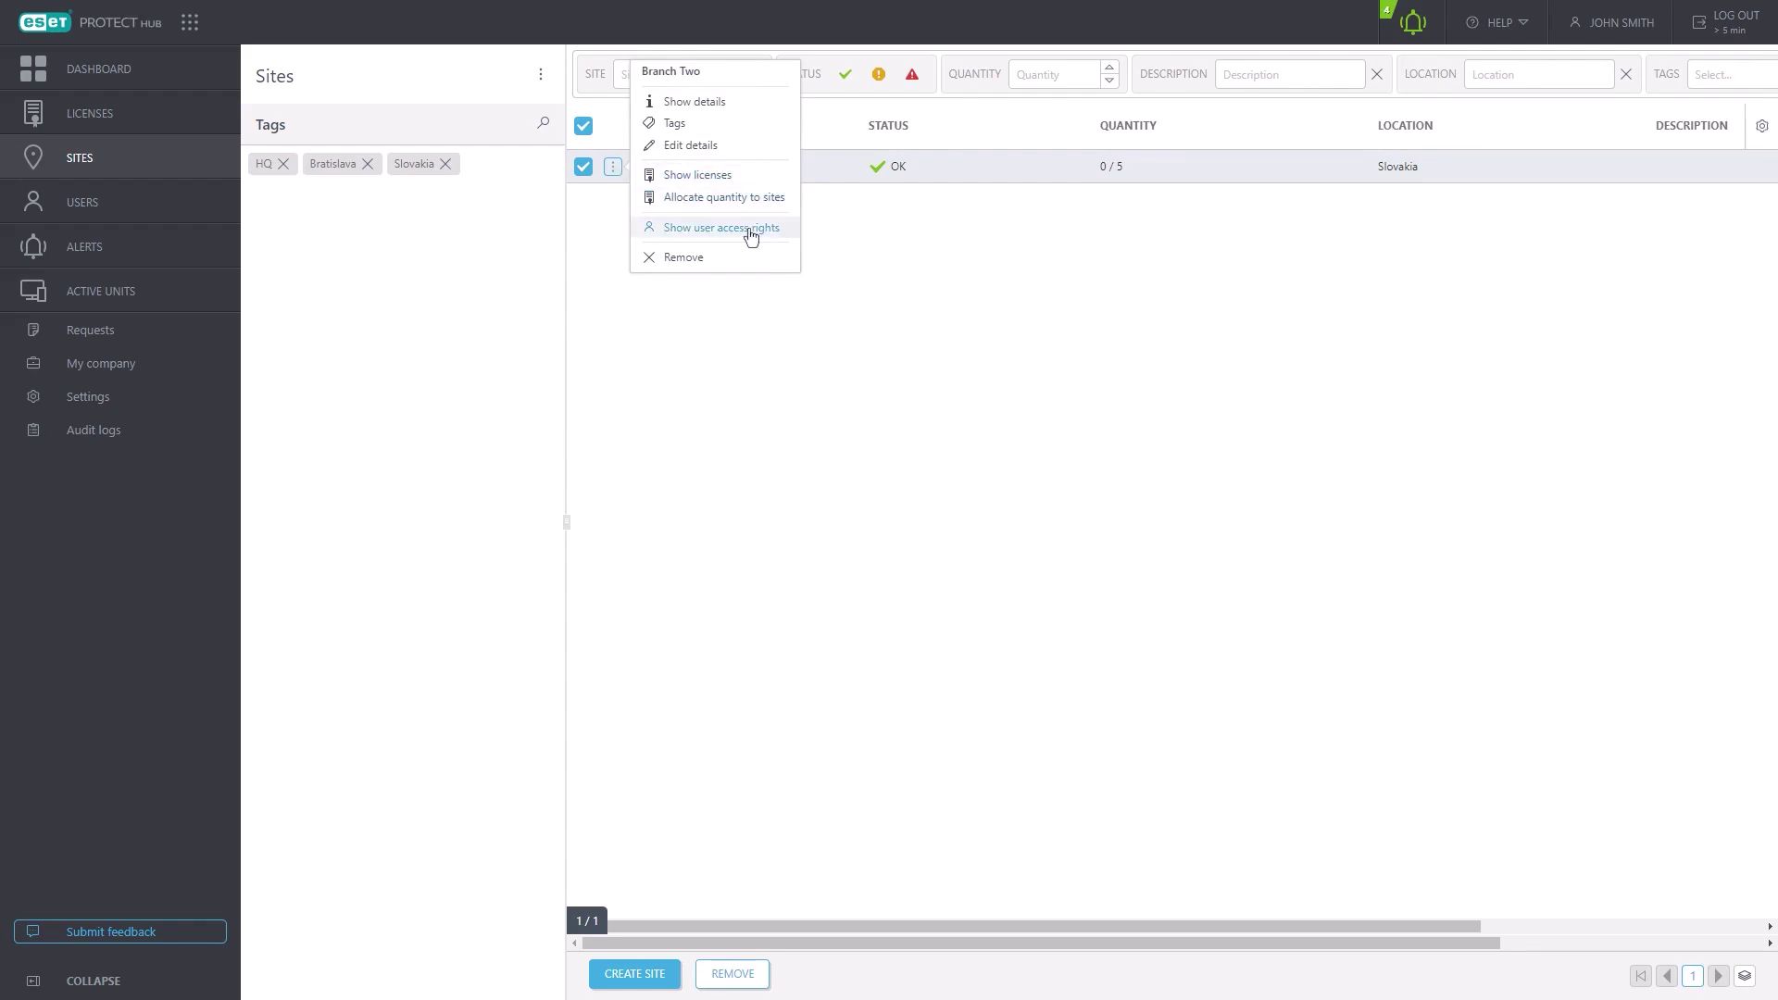
{"action": "left_click", "coordinate": [873, 415]}
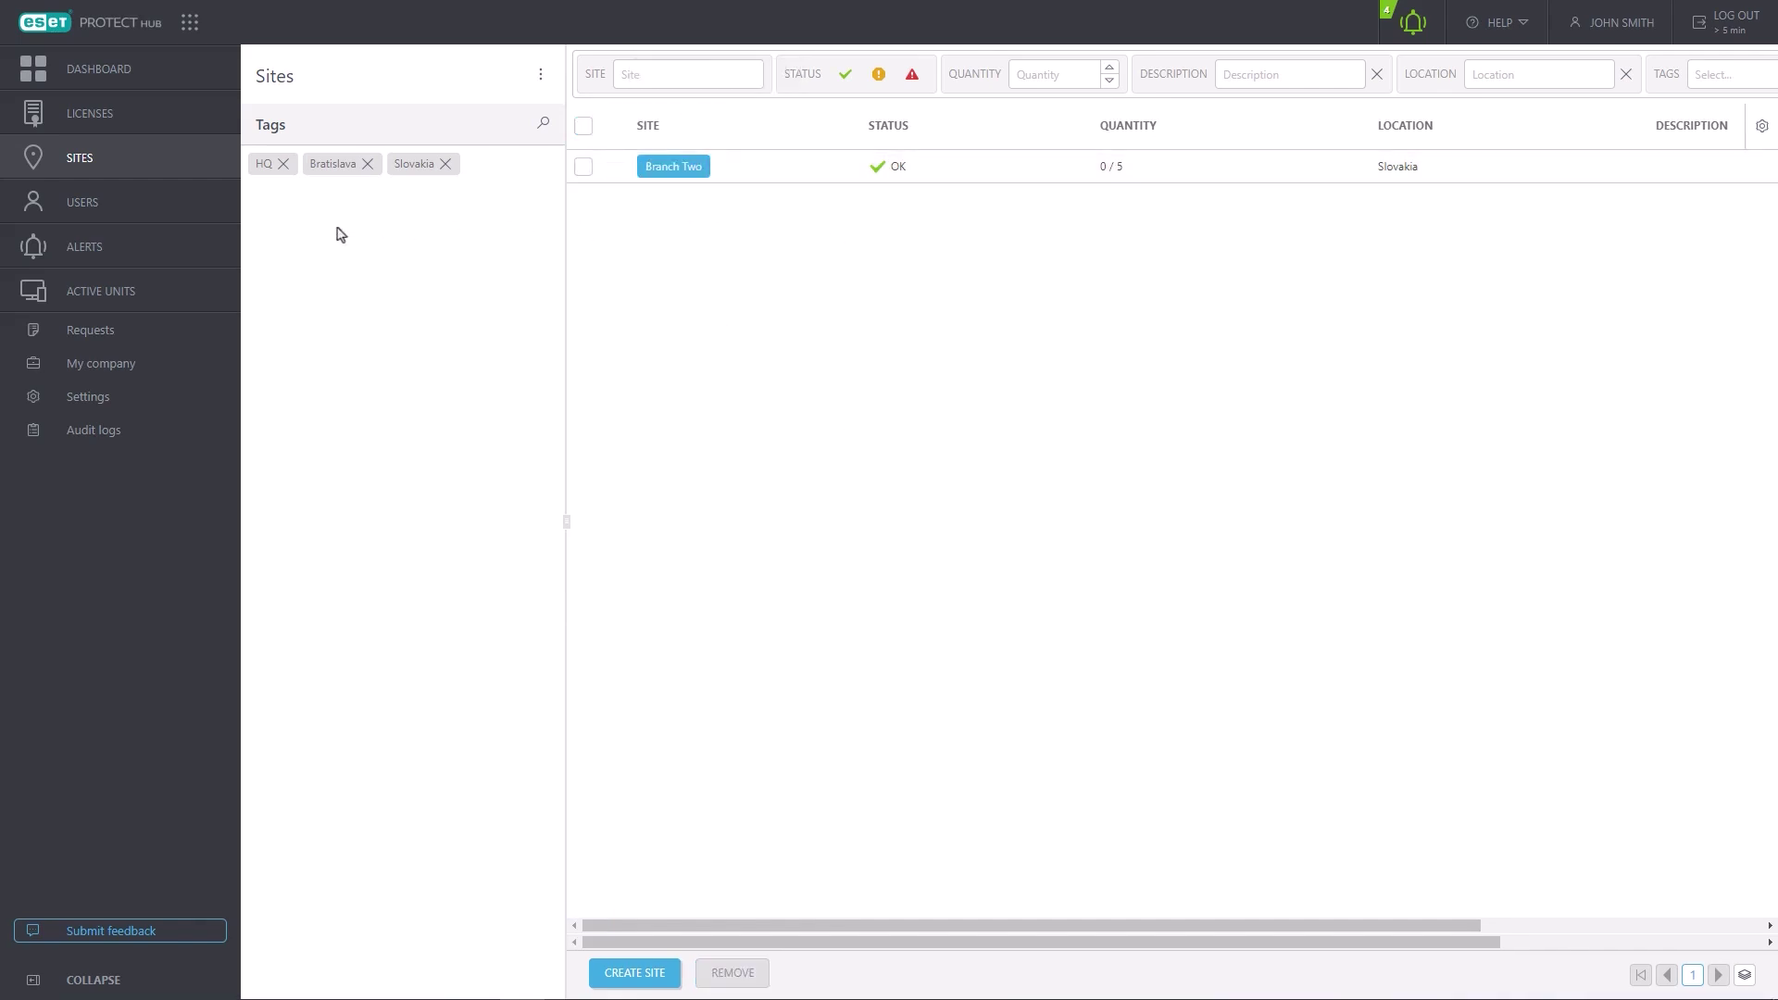
{"action": "left_click", "coordinate": [129, 295]}
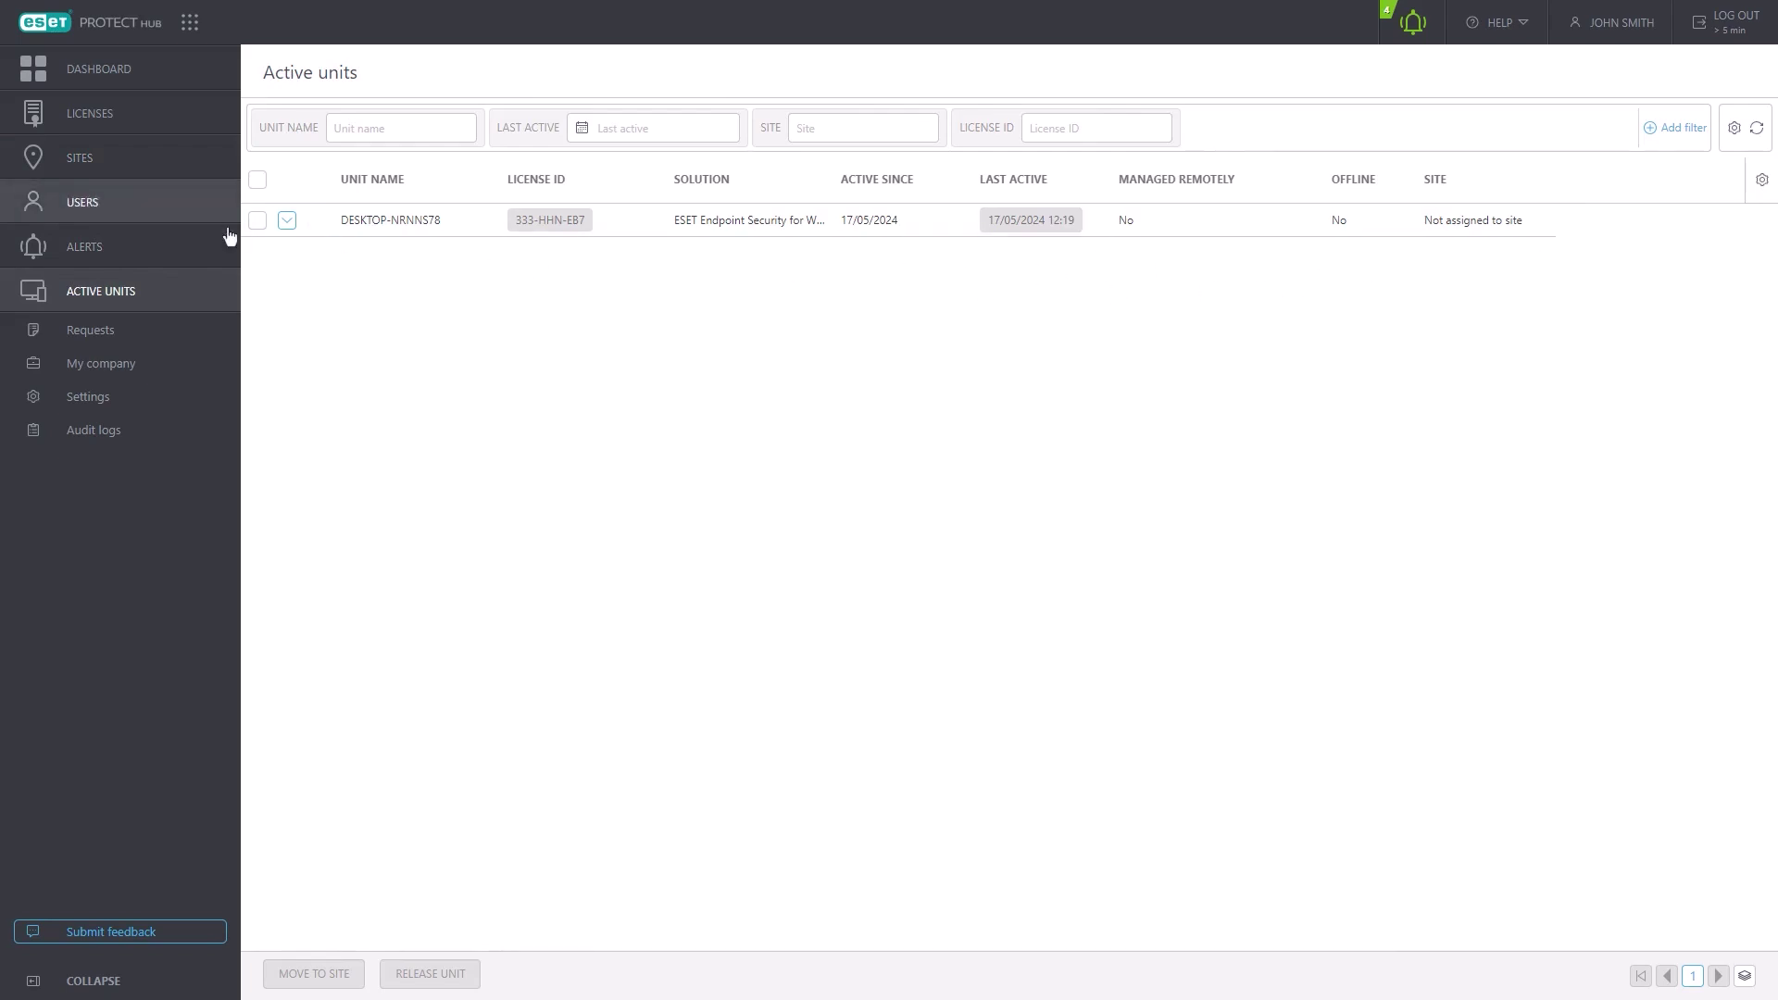
- Check the DESKTOP-NRNNS78 unit's actions, then view the My company page
{"action": "left_click", "coordinate": [316, 221]}
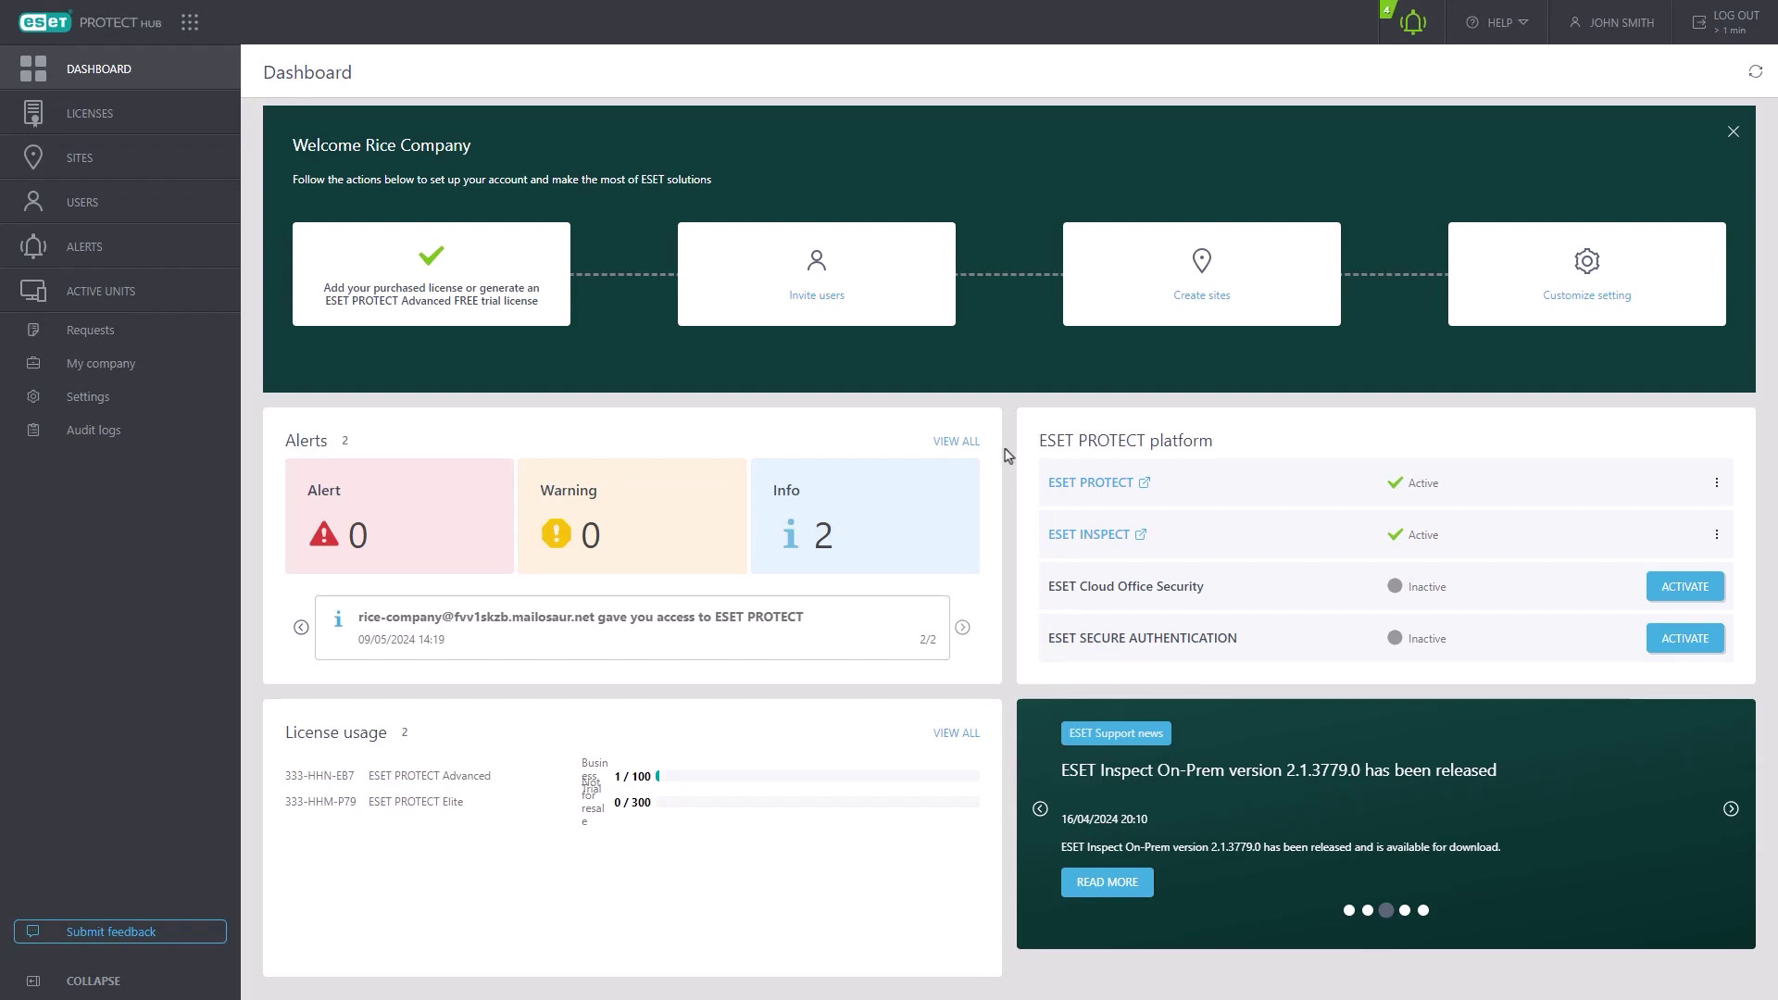
{"action": "left_click", "coordinate": [149, 366]}
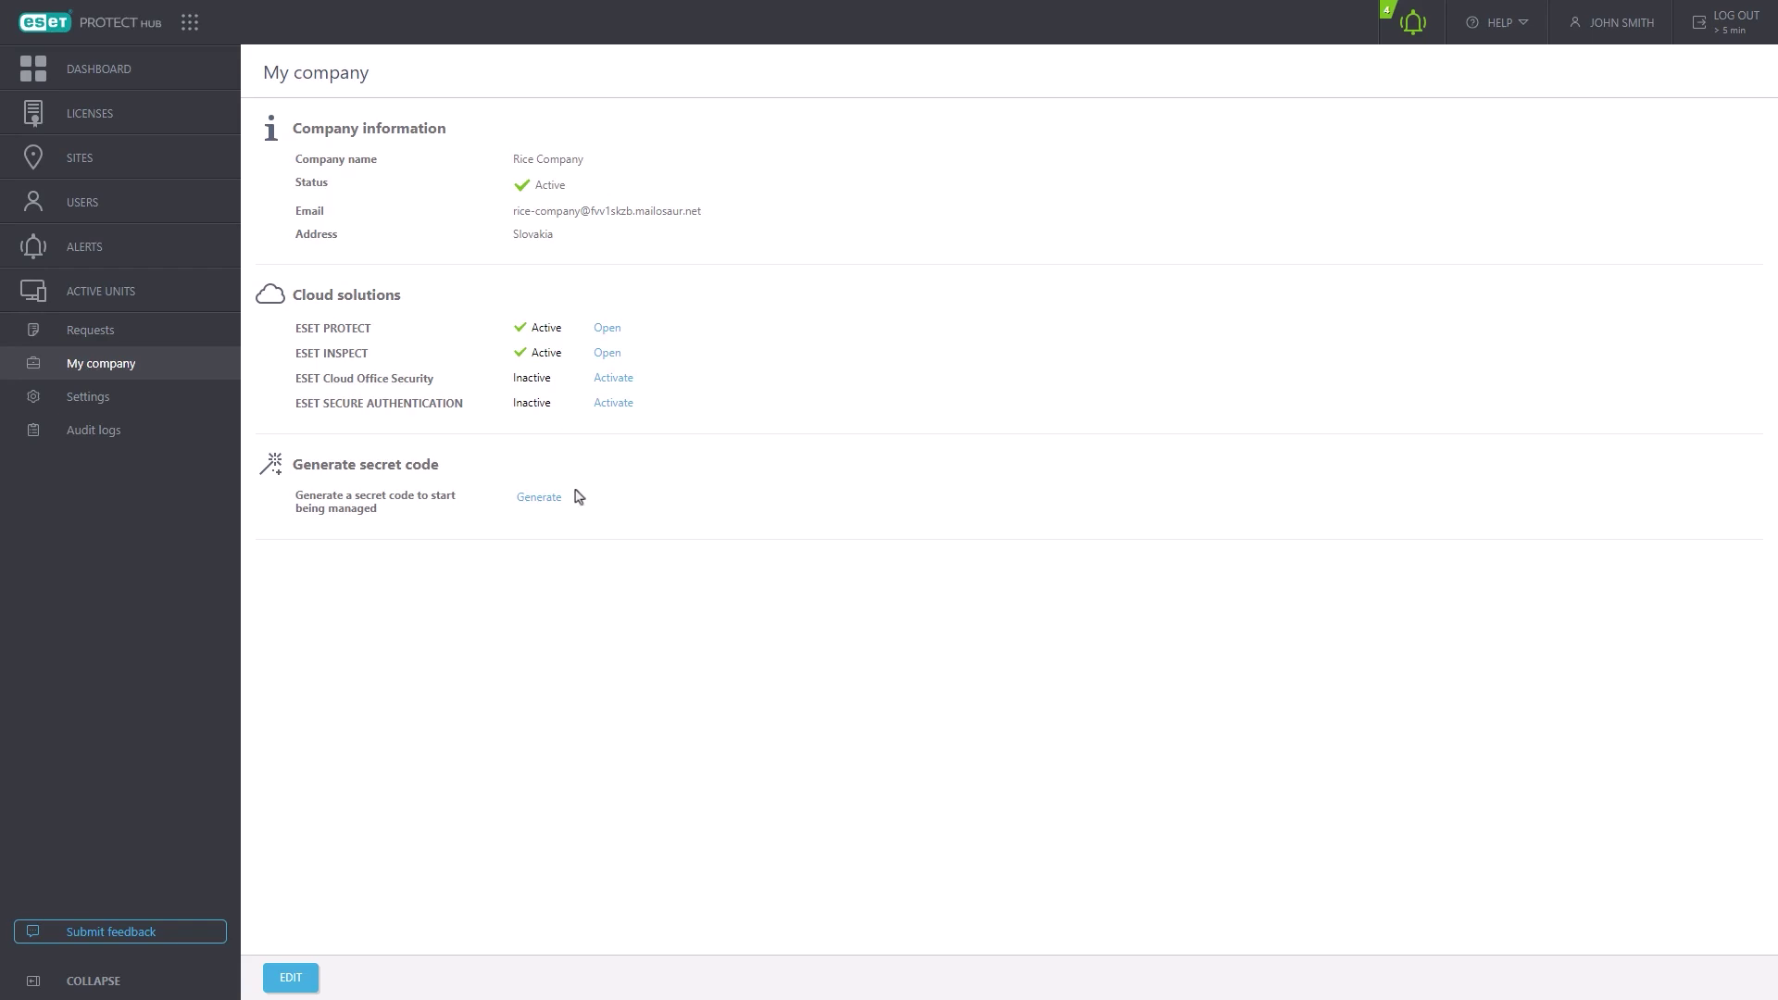
- Enable the near-overuse and overused license alerts in Settings
{"action": "left_click", "coordinate": [110, 400]}
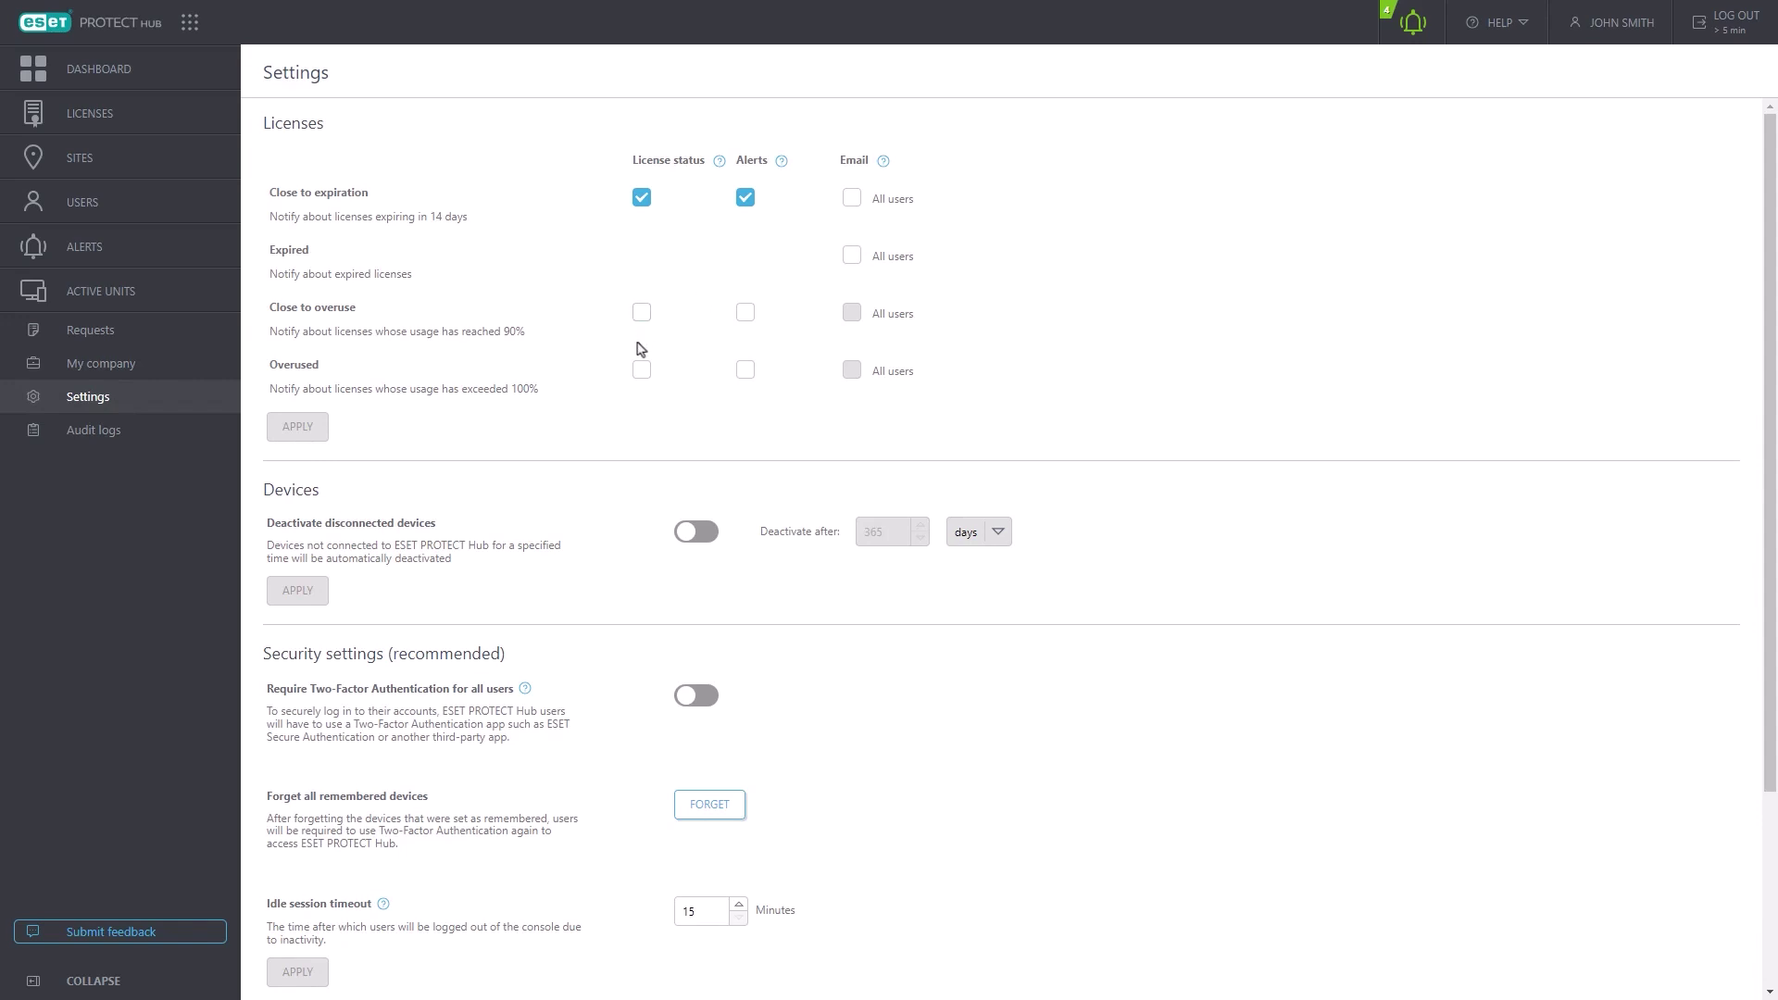
{"action": "left_click", "coordinate": [745, 313]}
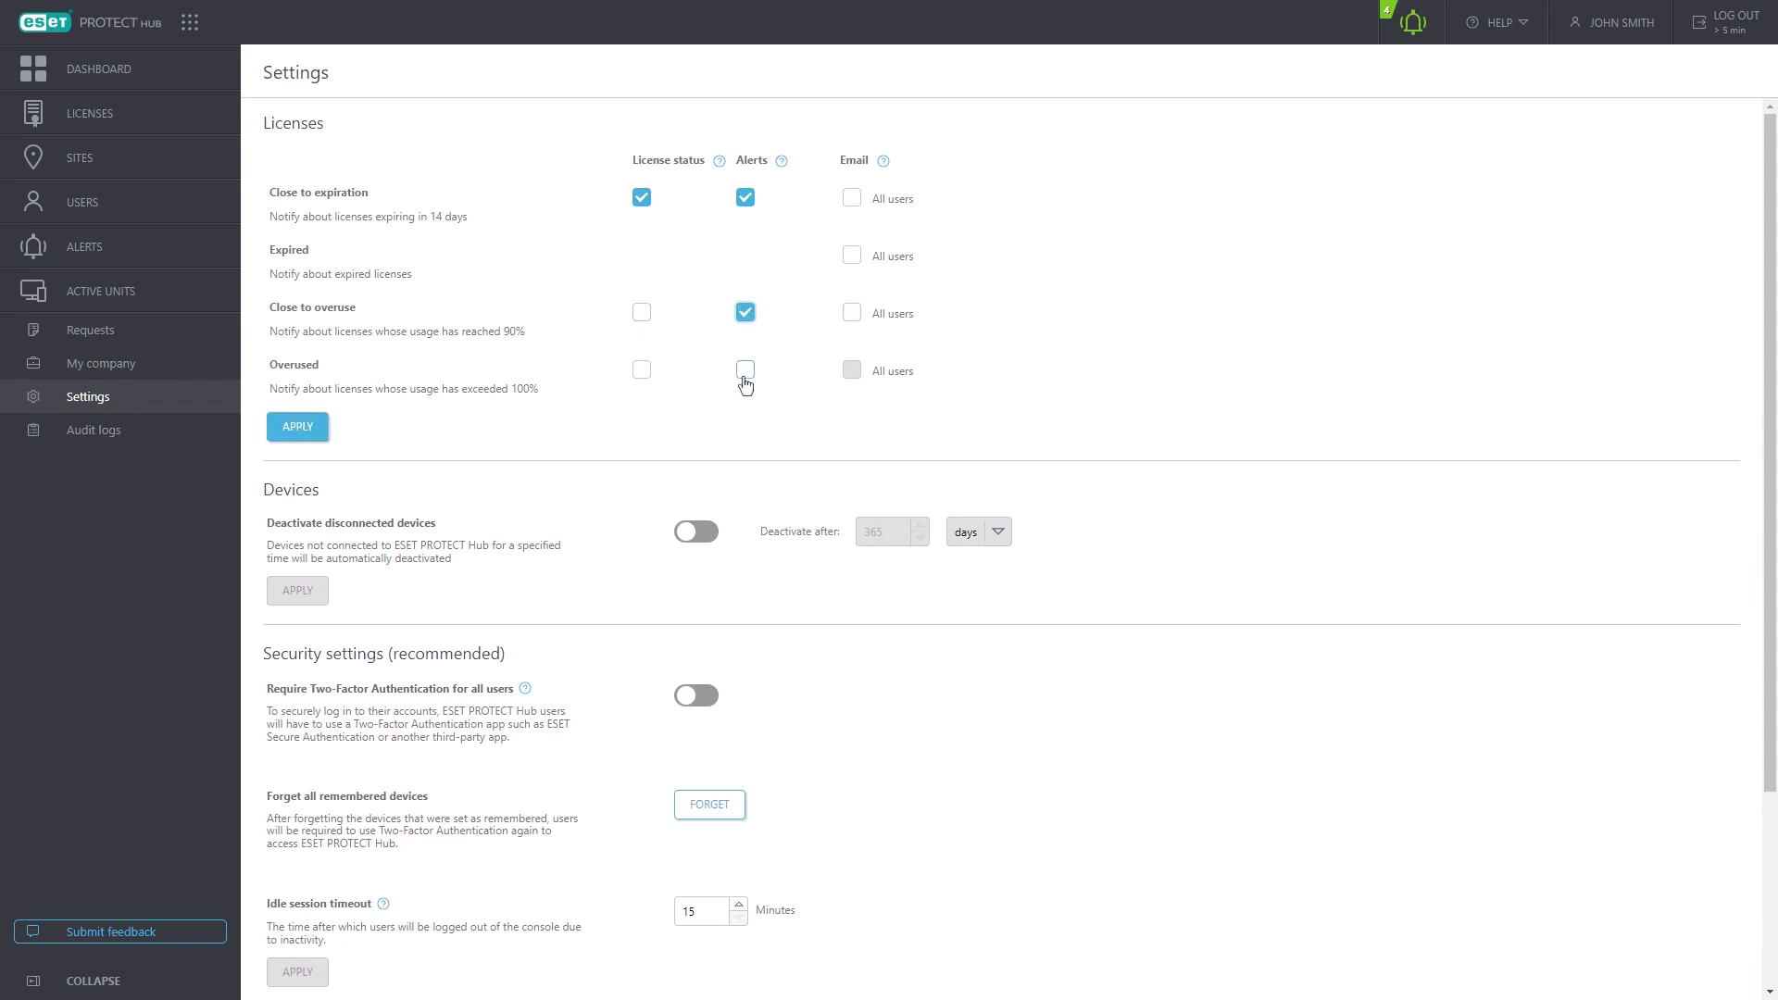
{"action": "left_click", "coordinate": [745, 370]}
- Try device deactivation in days and 2FA, then discard the changes to view Audit logs
{"action": "scroll", "coordinate": [570, 490], "scroll_direction": "down", "scroll_amount": 2}
{"action": "left_click", "coordinate": [703, 347]}
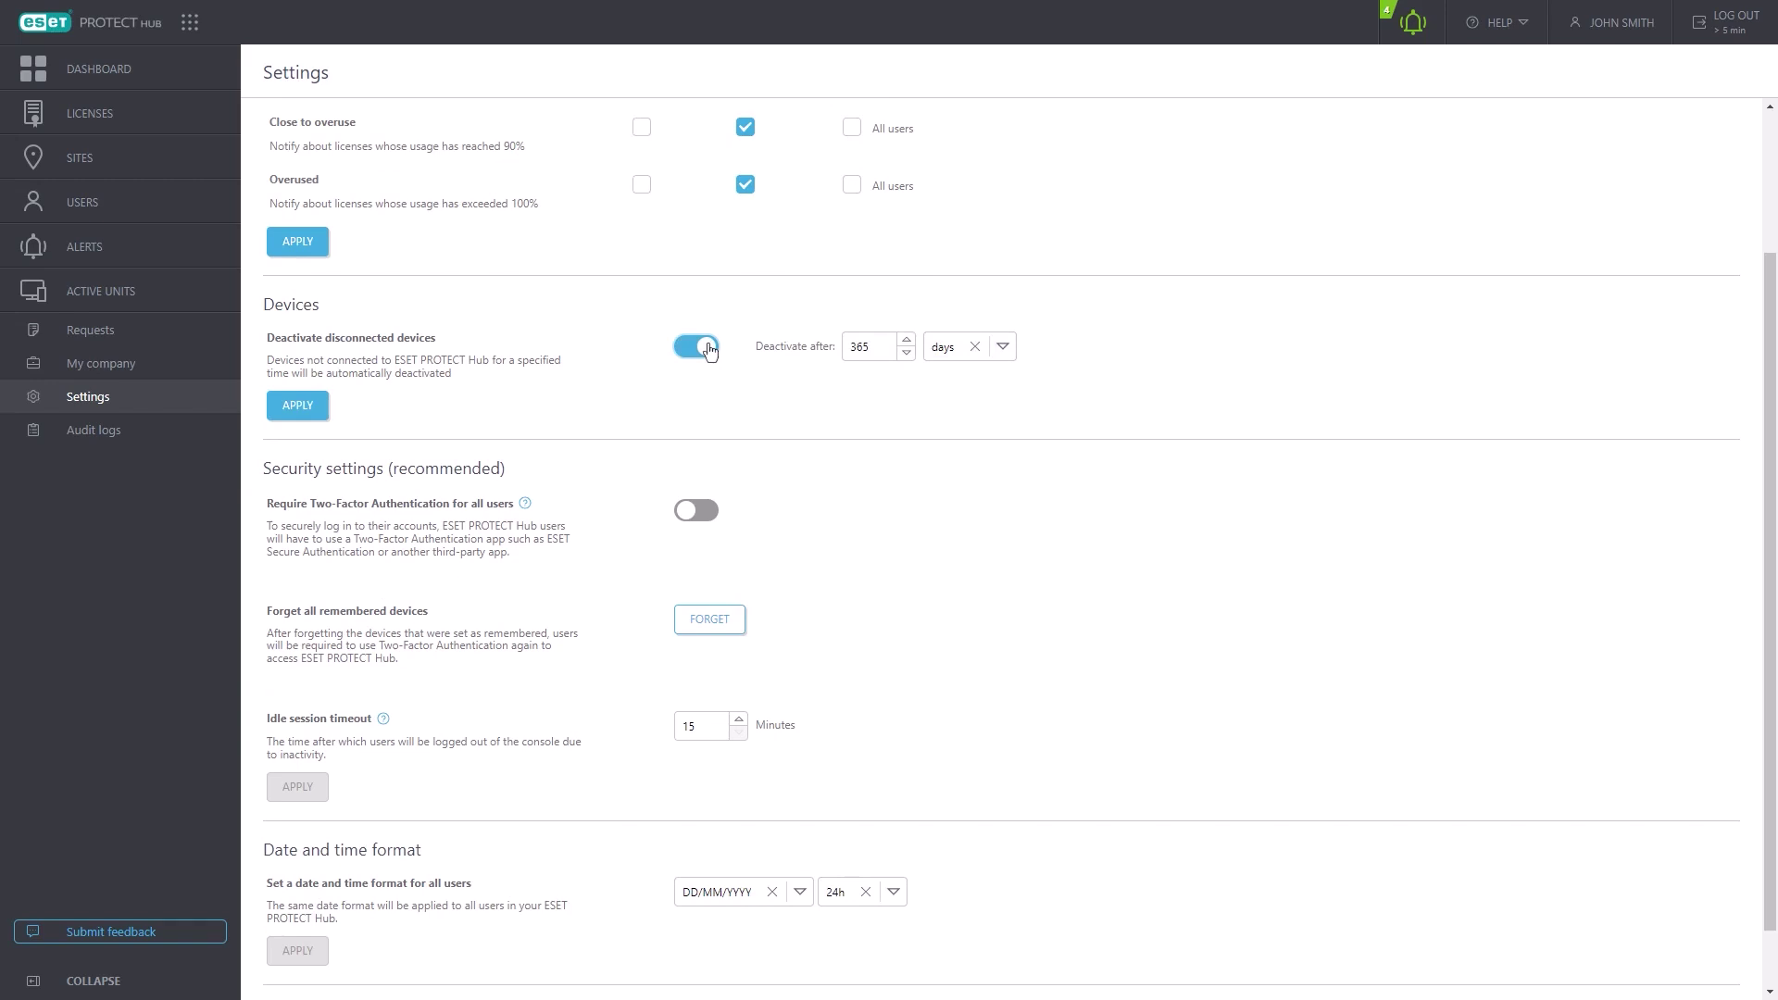
{"action": "left_click", "coordinate": [1003, 347]}
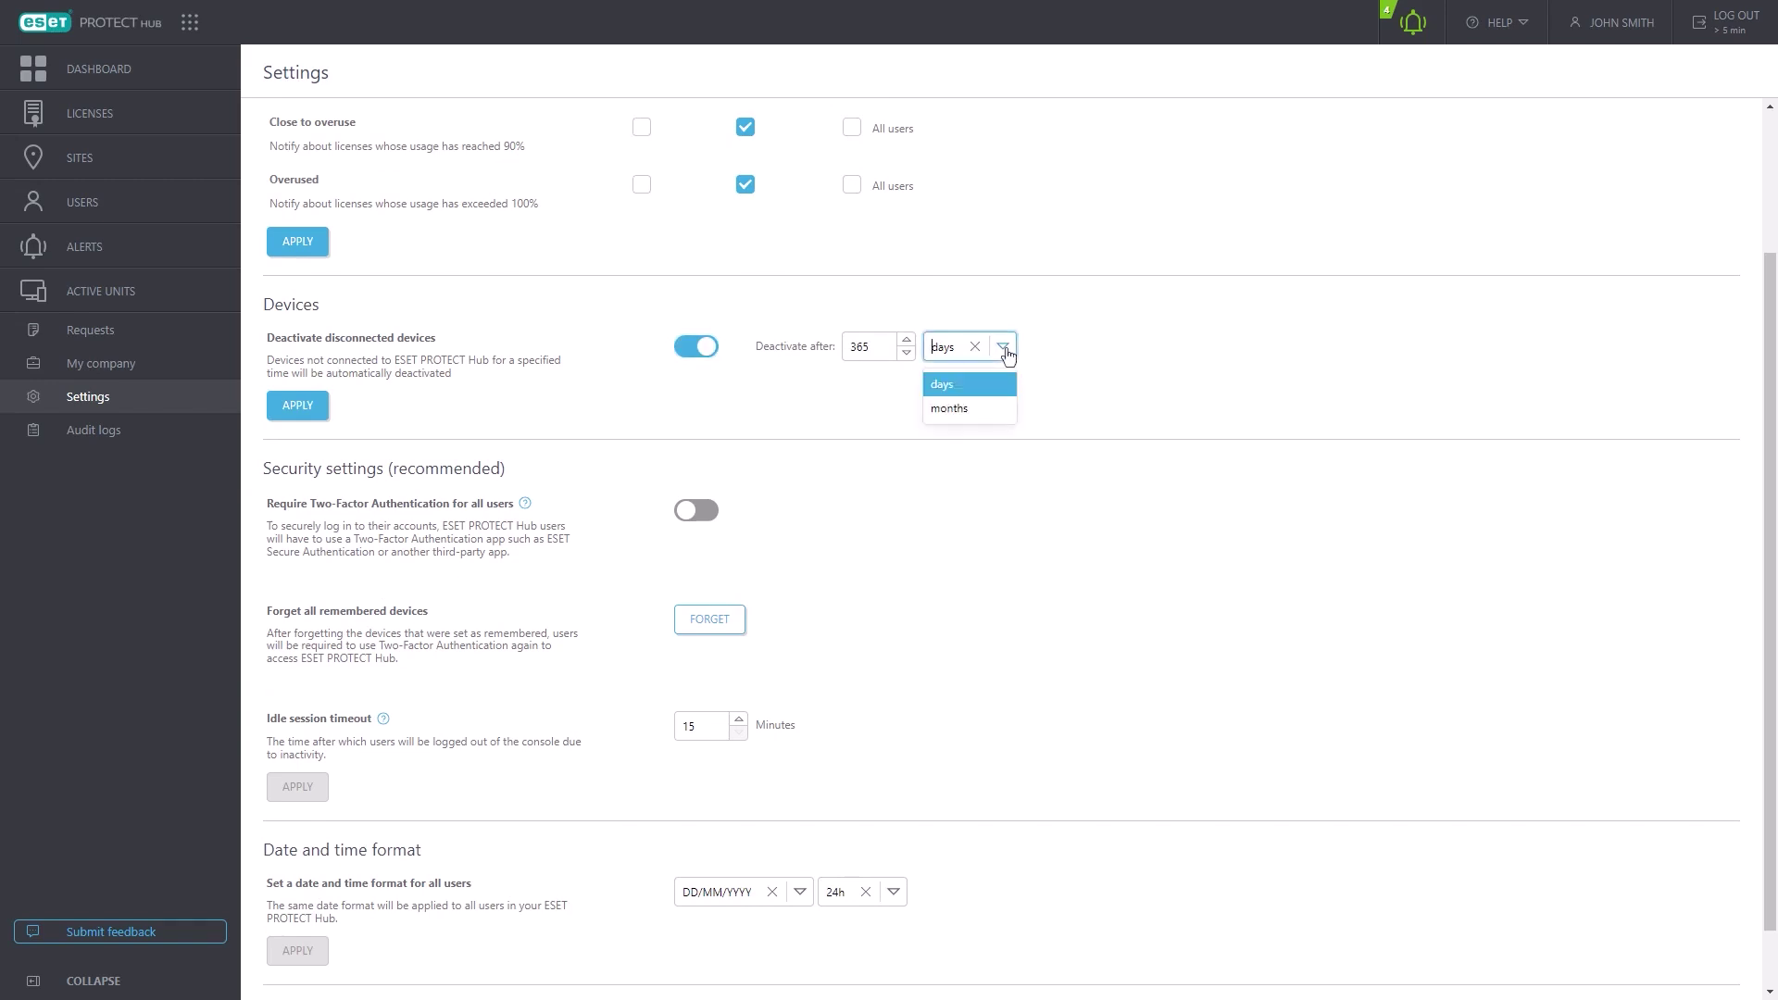
{"action": "left_click", "coordinate": [1006, 353]}
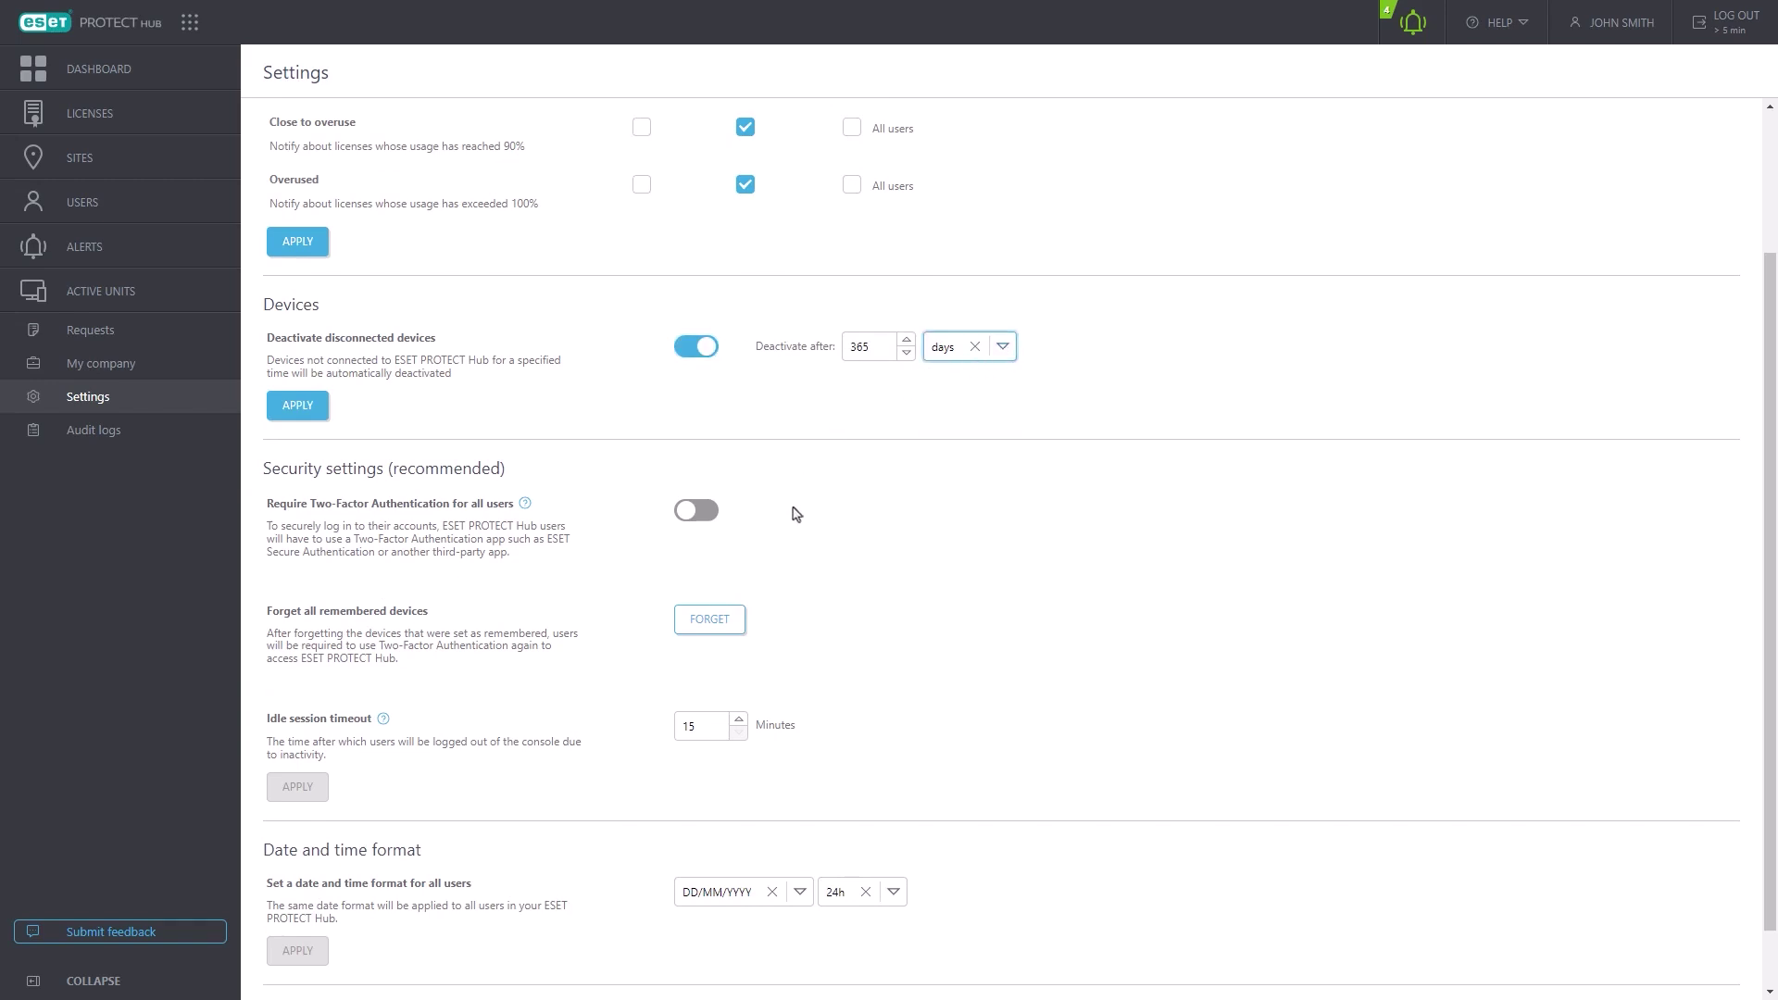
{"action": "scroll", "coordinate": [795, 517], "scroll_direction": "down", "scroll_amount": 1}
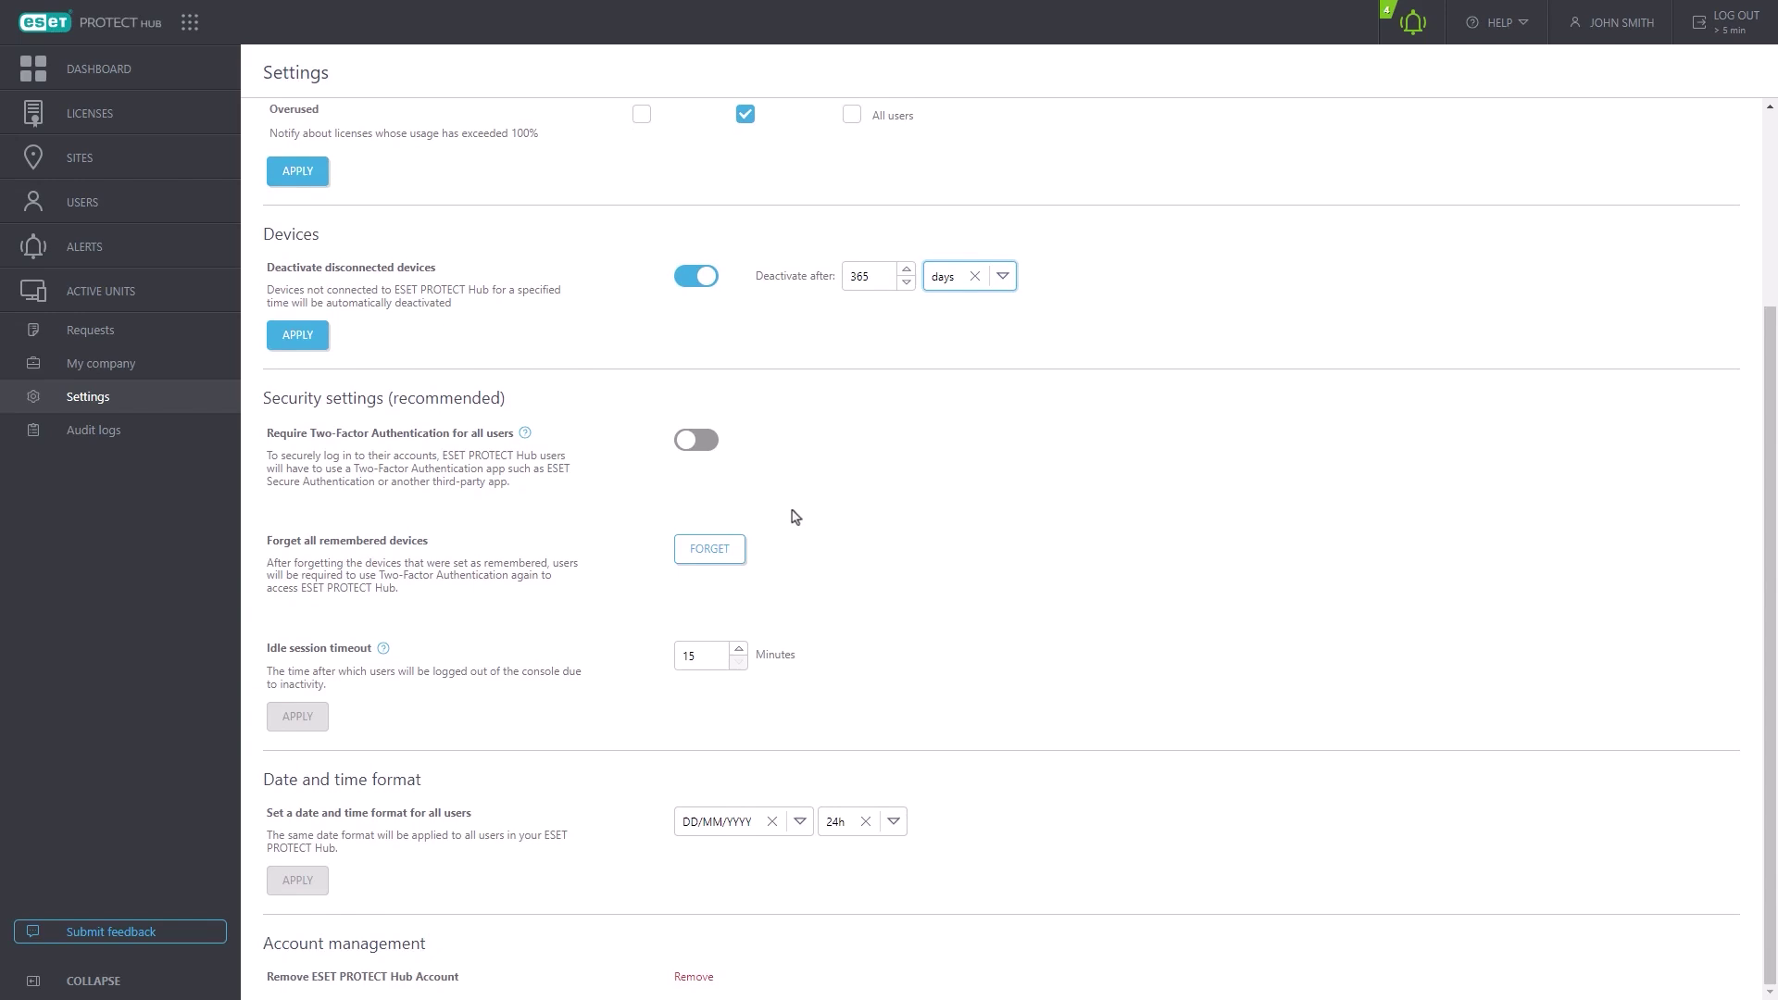
{"action": "left_click", "coordinate": [701, 443]}
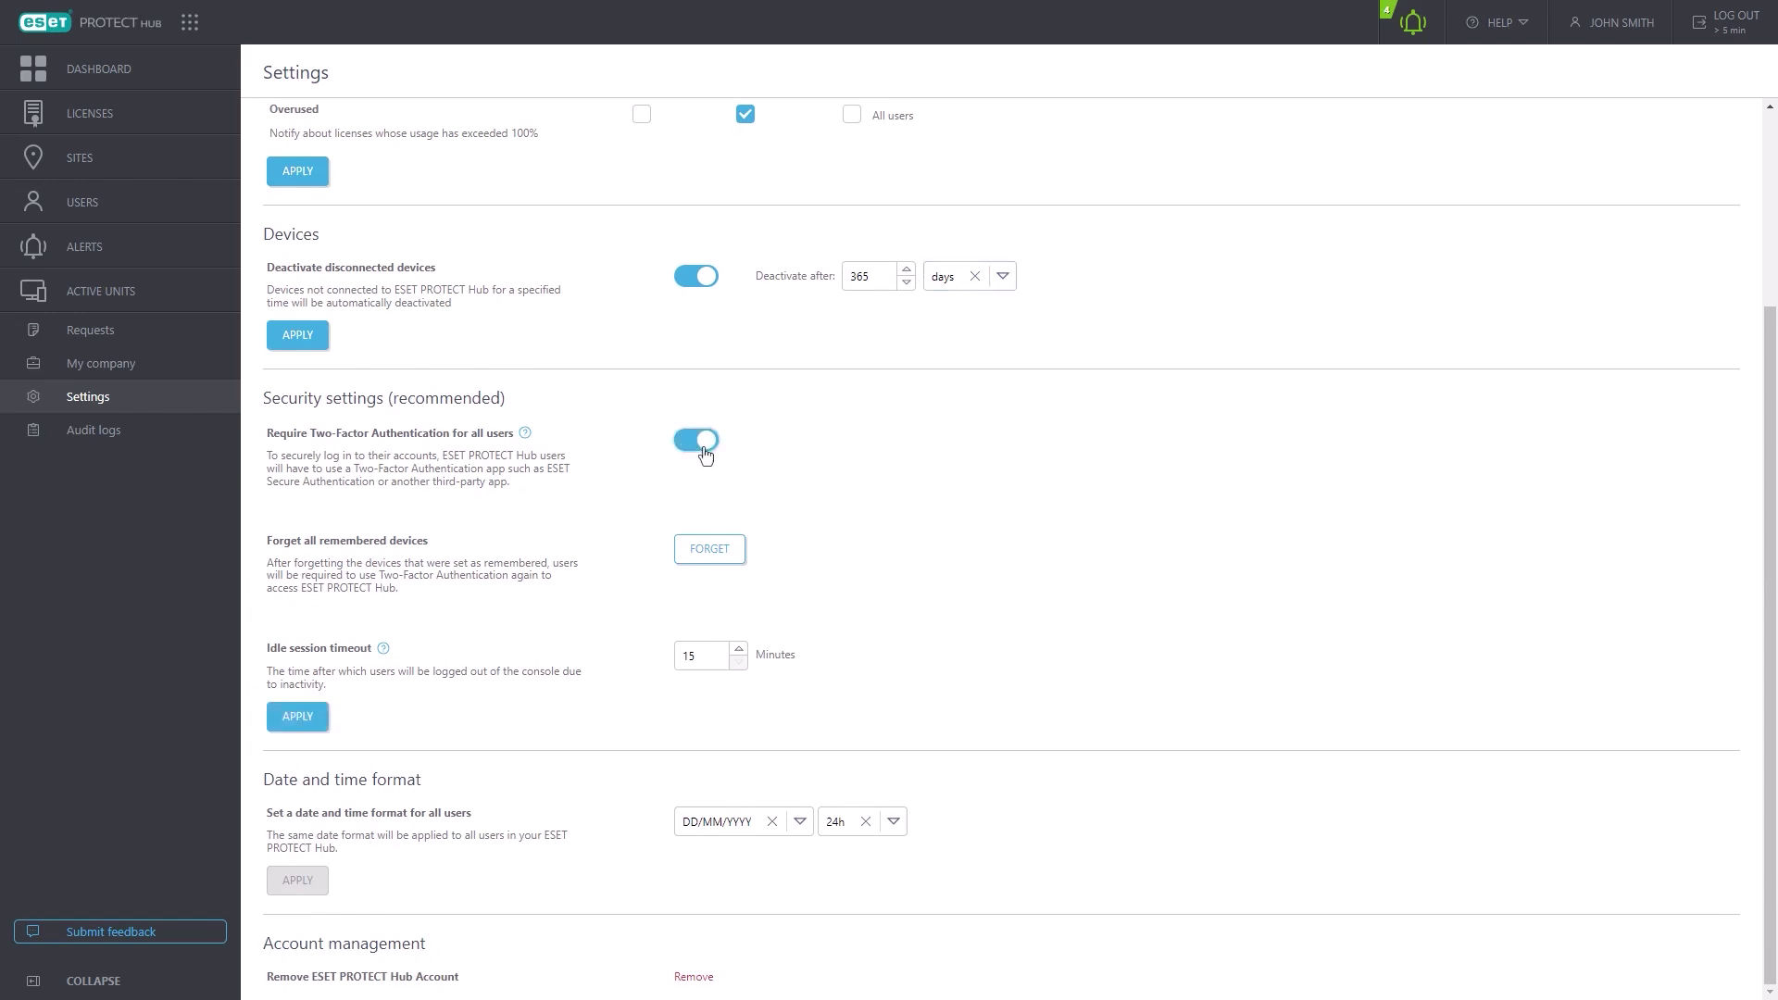
{"action": "left_click", "coordinate": [703, 444]}
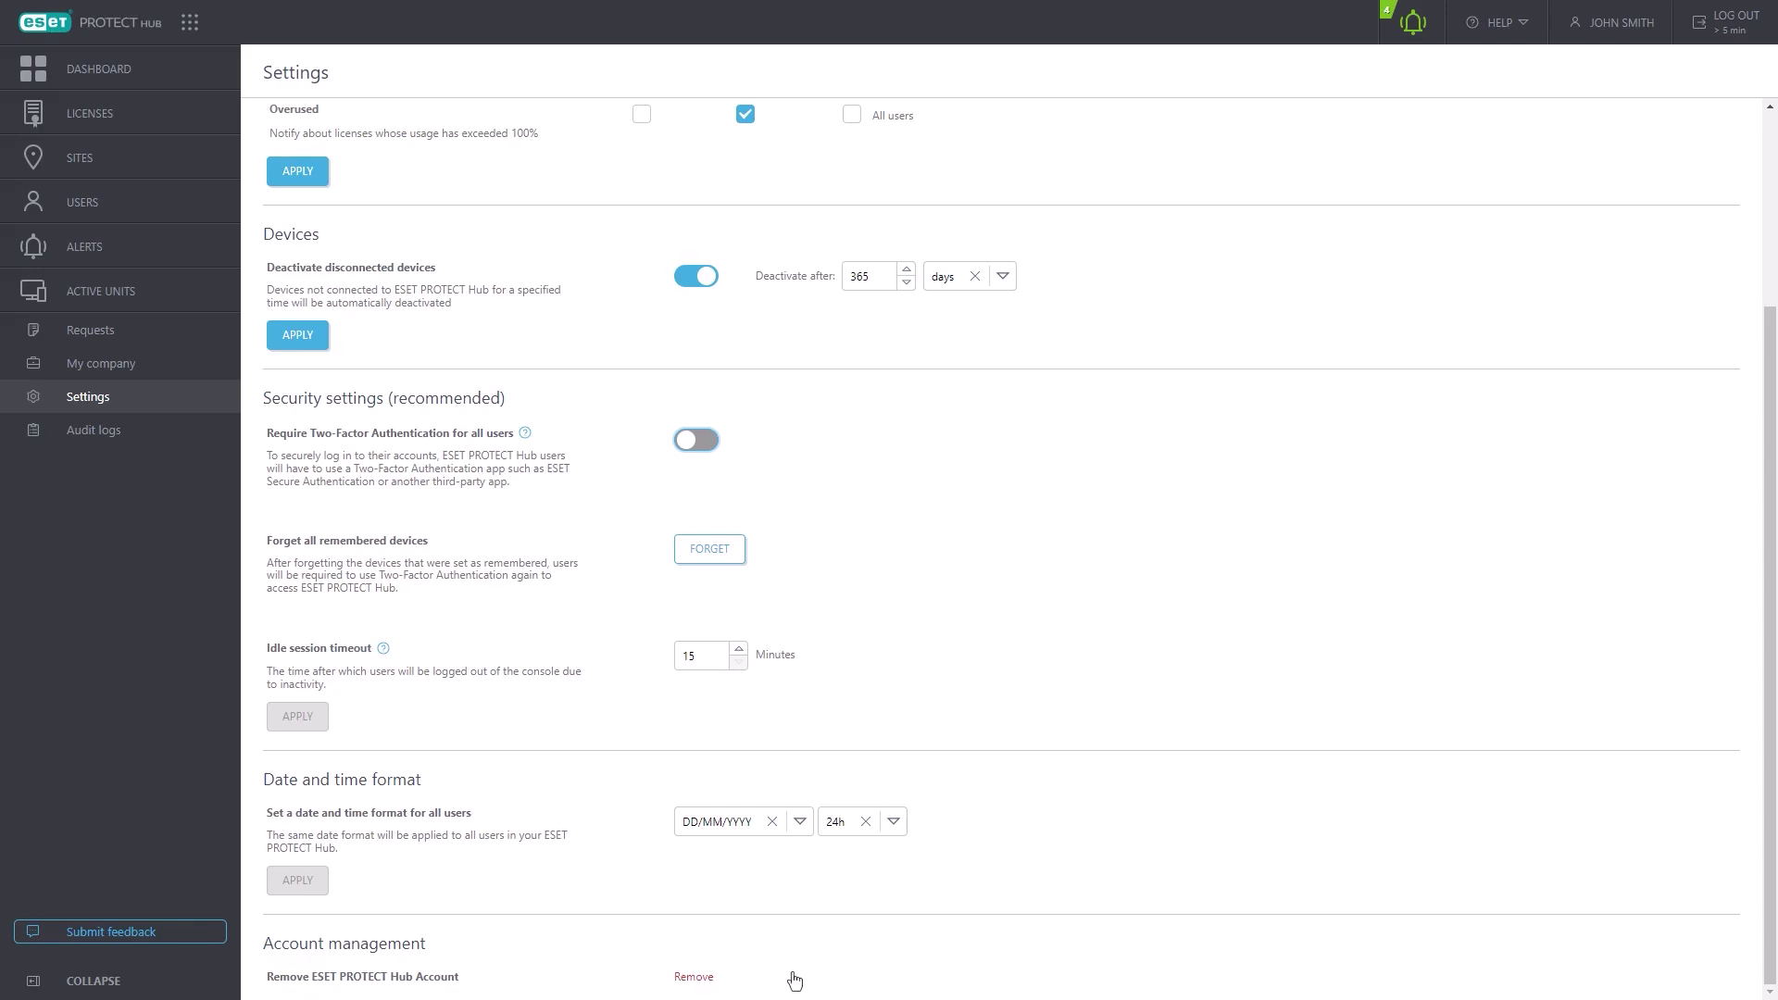
{"action": "left_click", "coordinate": [148, 437]}
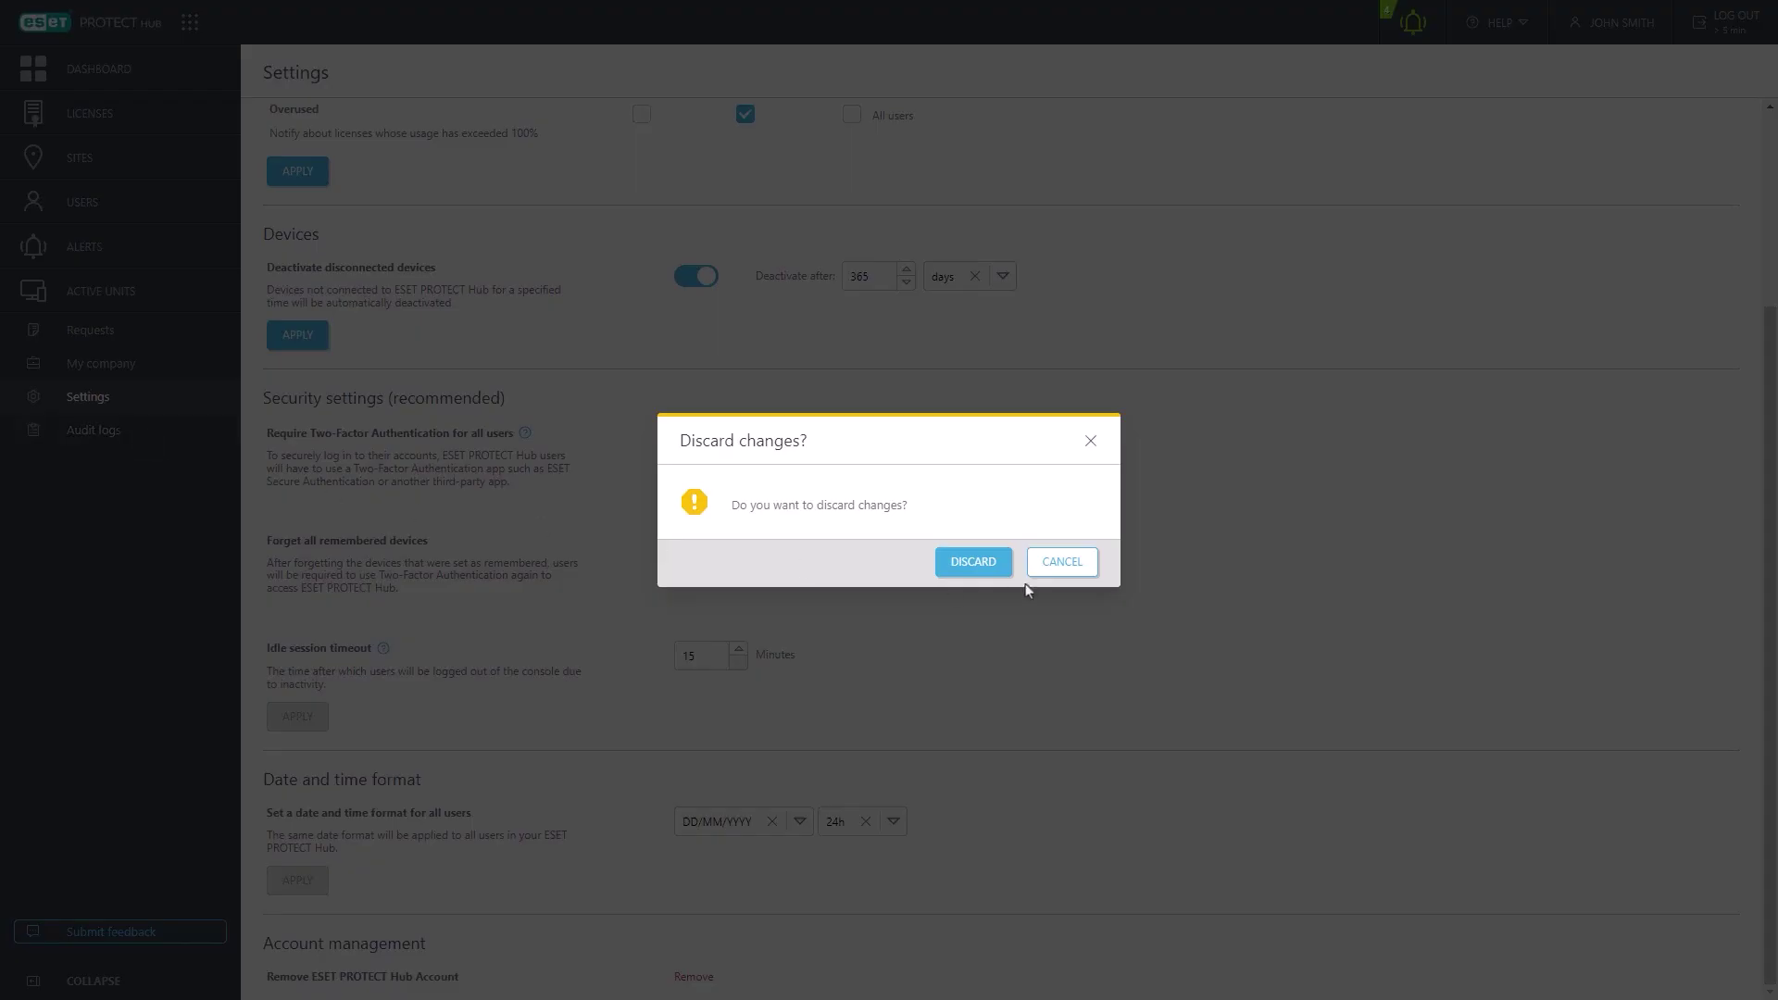
{"action": "left_click", "coordinate": [967, 561]}
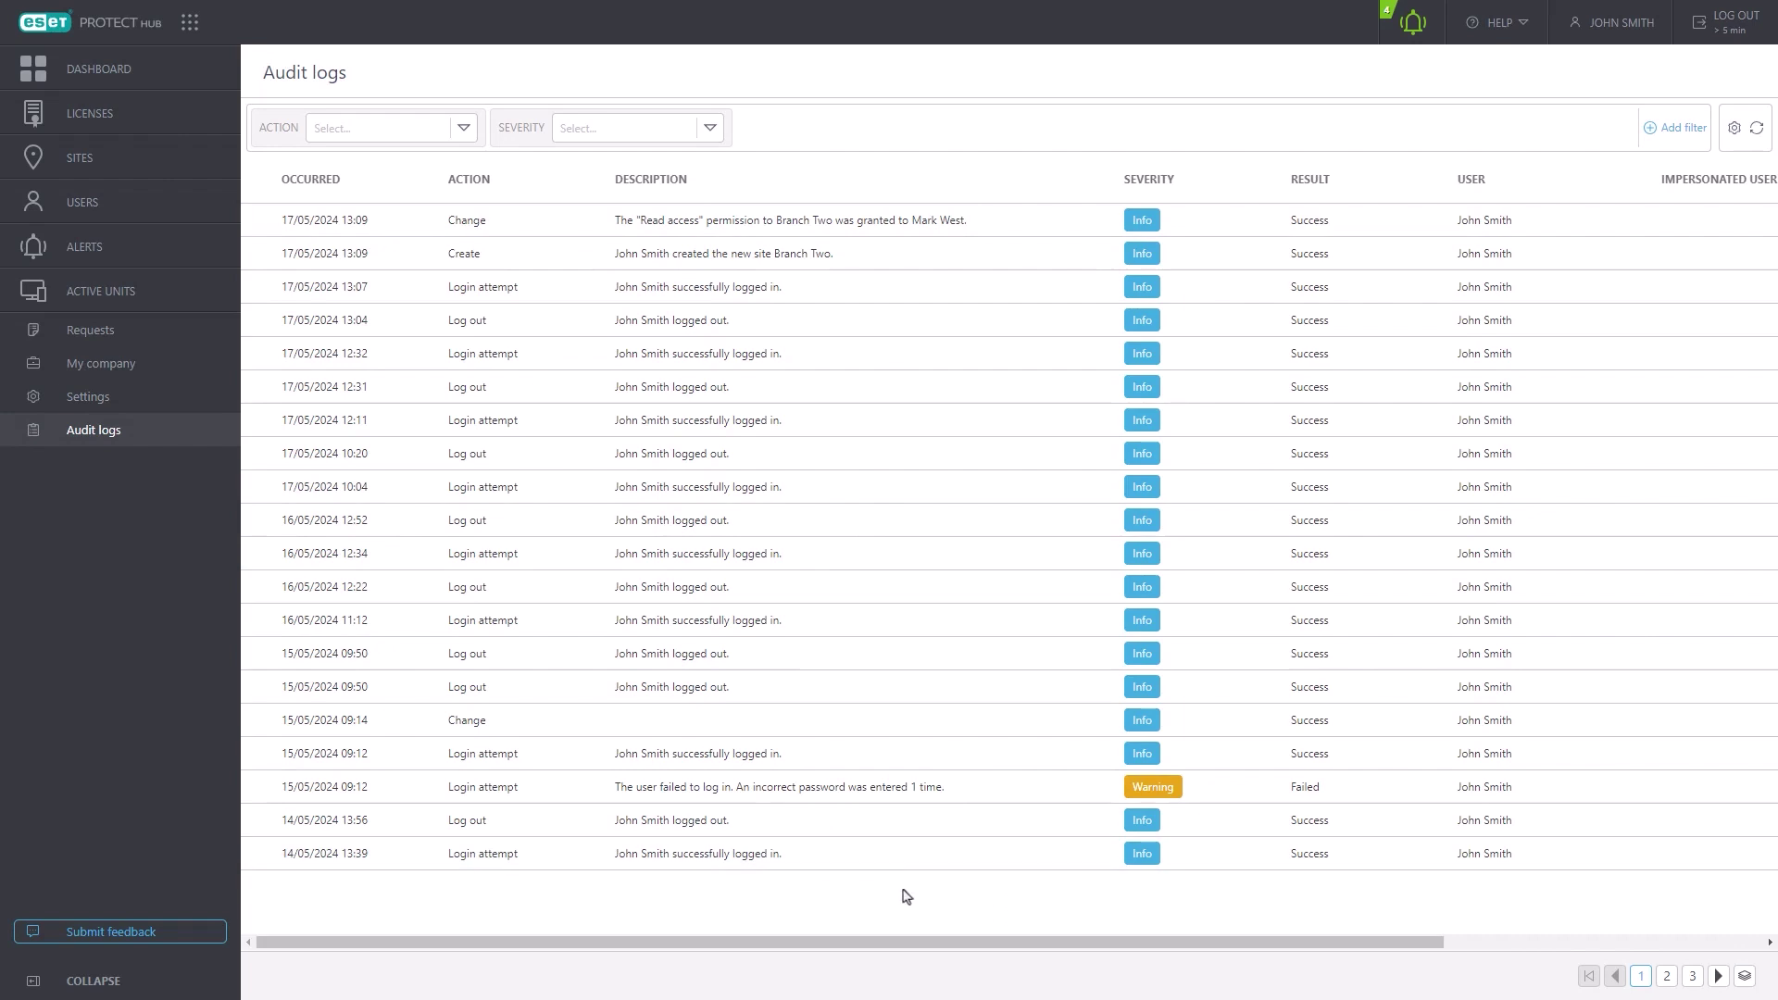
- Check the Notification Center and Help menu, then open the user's Profile
{"action": "left_click", "coordinate": [1412, 23]}
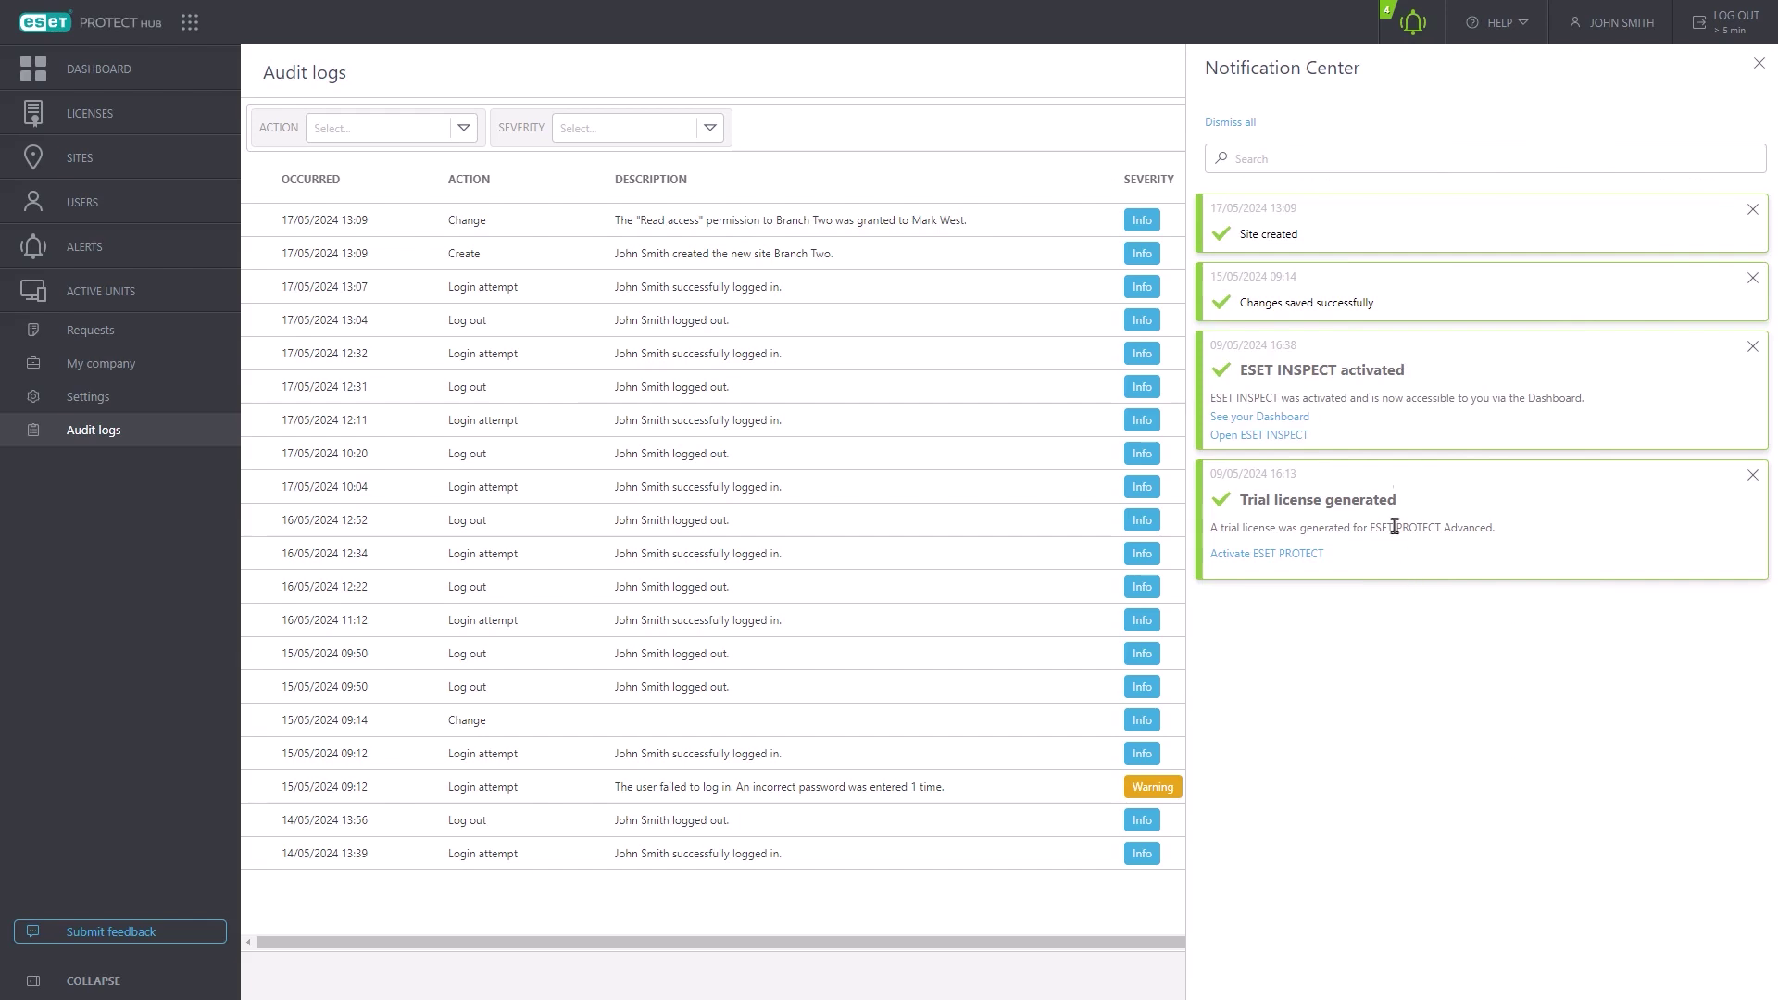
{"action": "left_click", "coordinate": [1413, 23]}
{"action": "left_click", "coordinate": [1521, 23]}
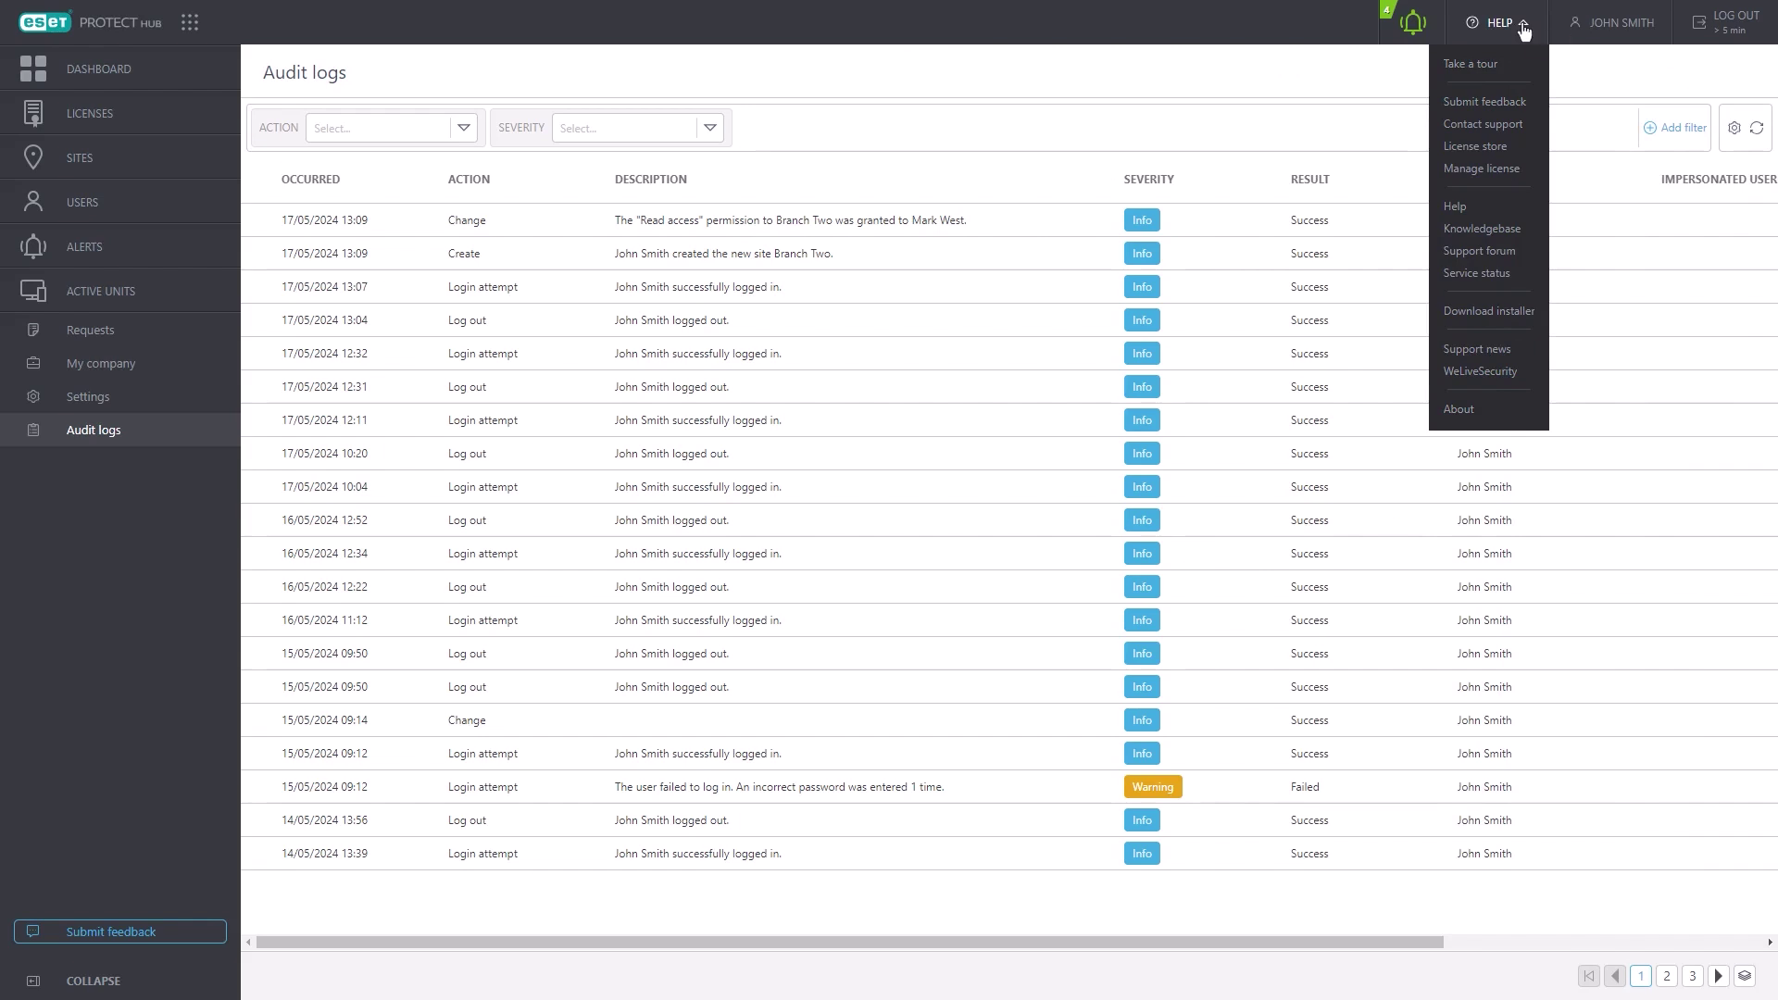
{"action": "left_click", "coordinate": [1618, 25]}
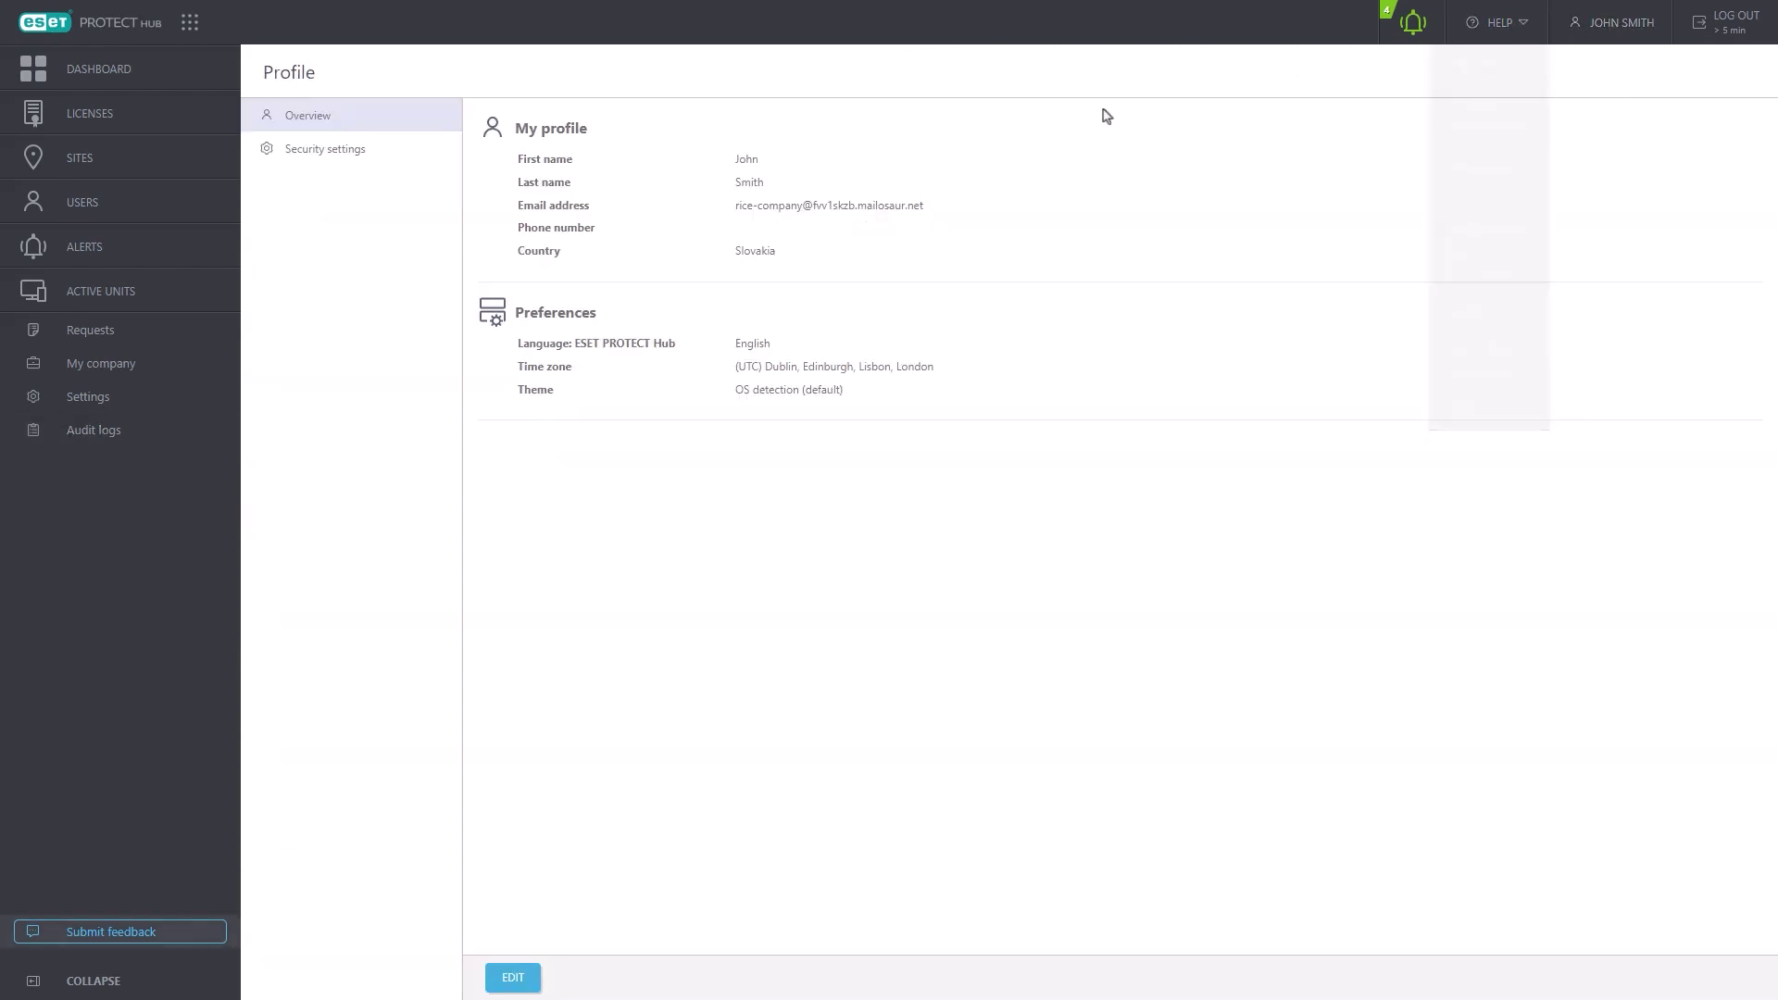
- Preview the profile's security settings editor without saving, then return to the Dashboard
{"action": "left_click", "coordinate": [384, 164]}
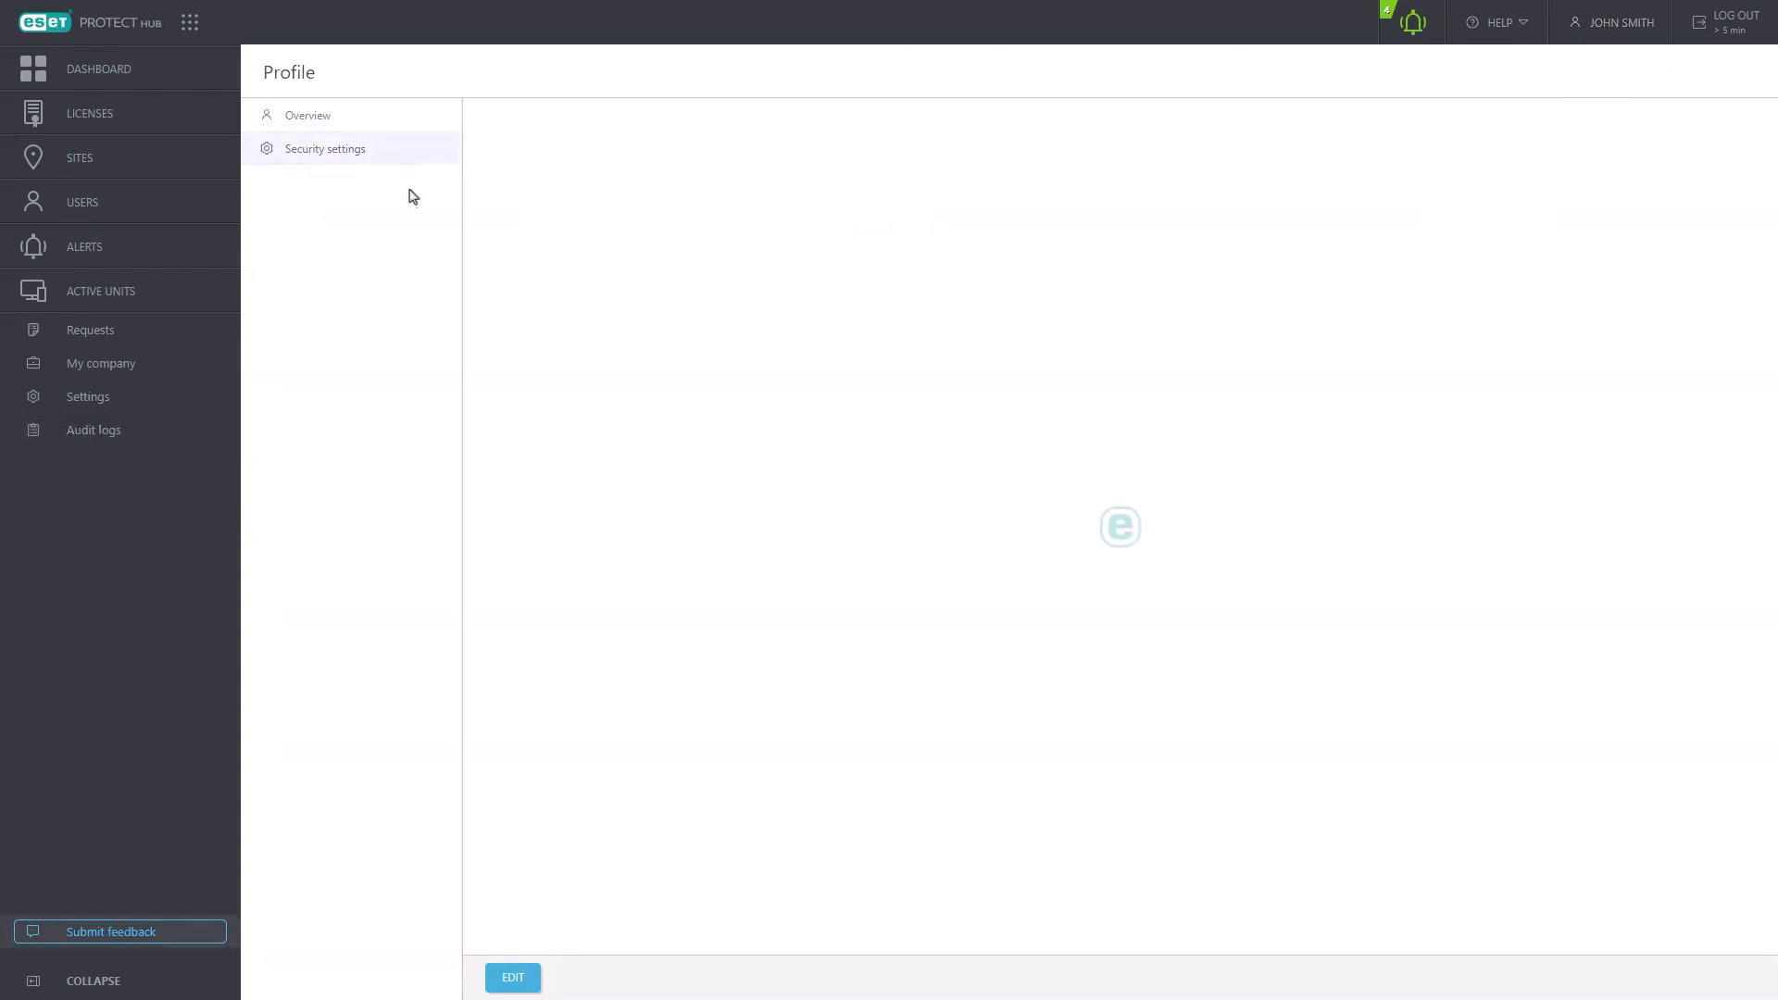
{"action": "left_click", "coordinate": [509, 975]}
{"action": "scroll", "coordinate": [926, 538], "scroll_direction": "down", "scroll_amount": 1}
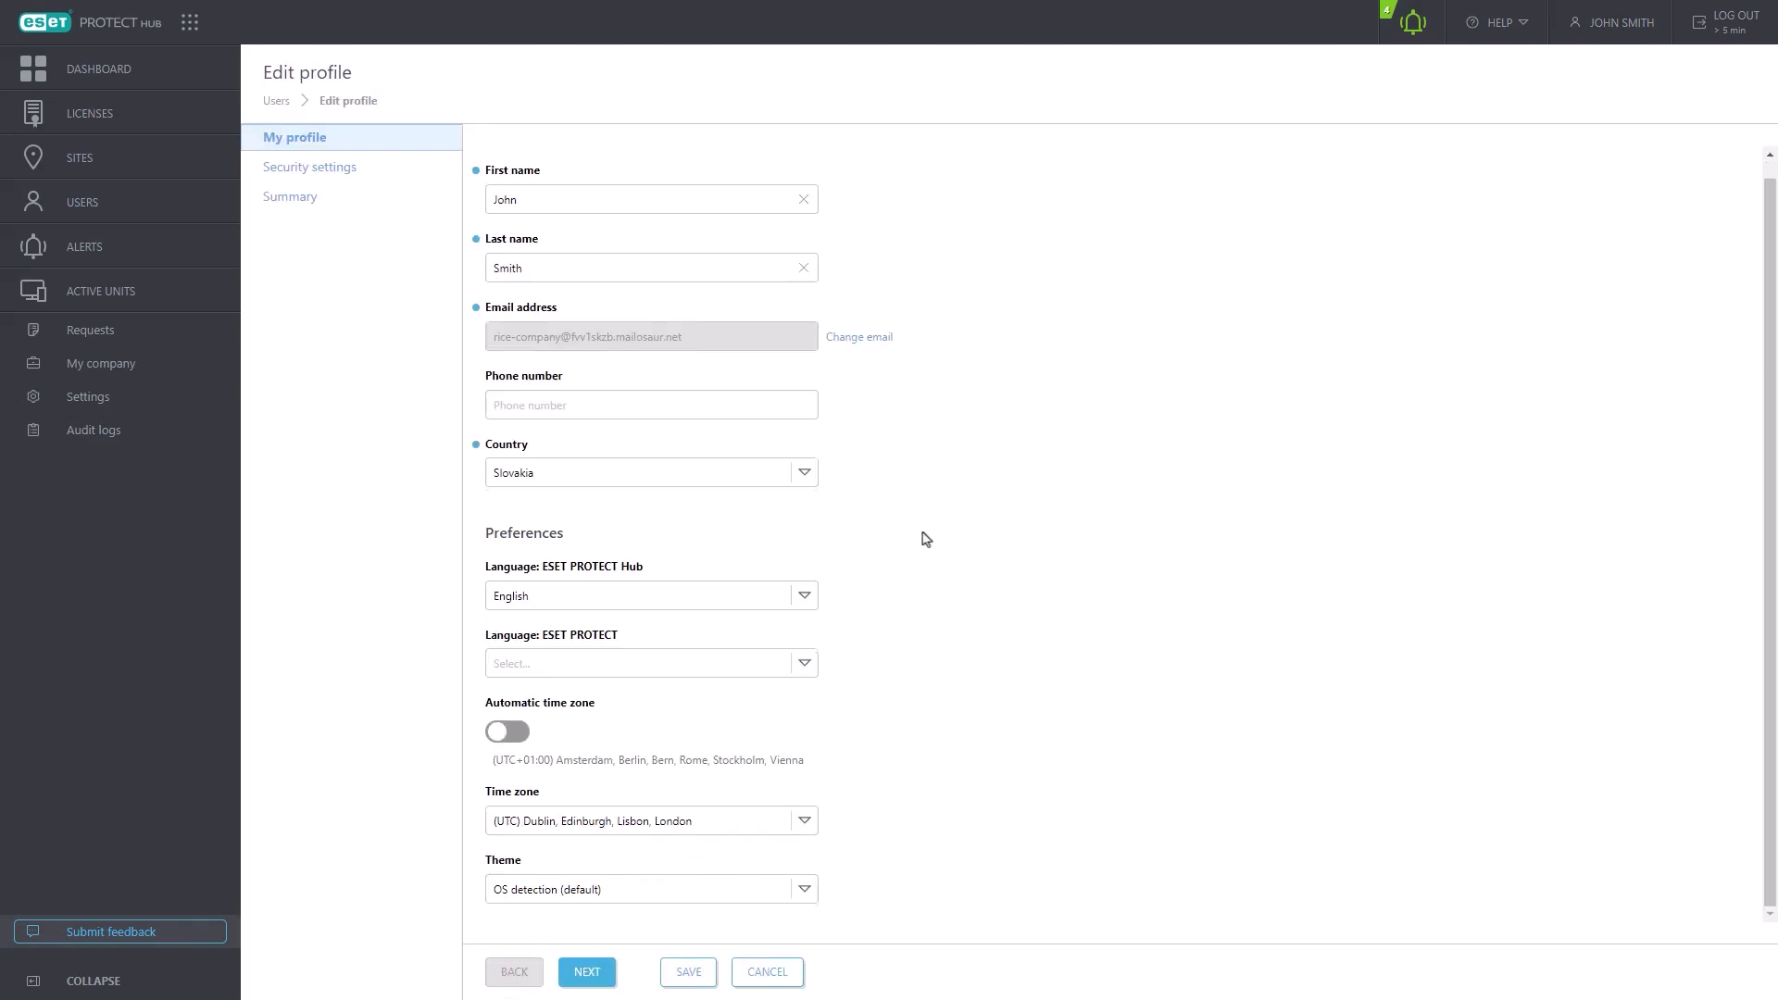
{"action": "scroll", "coordinate": [926, 538], "scroll_direction": "up", "scroll_amount": 1}
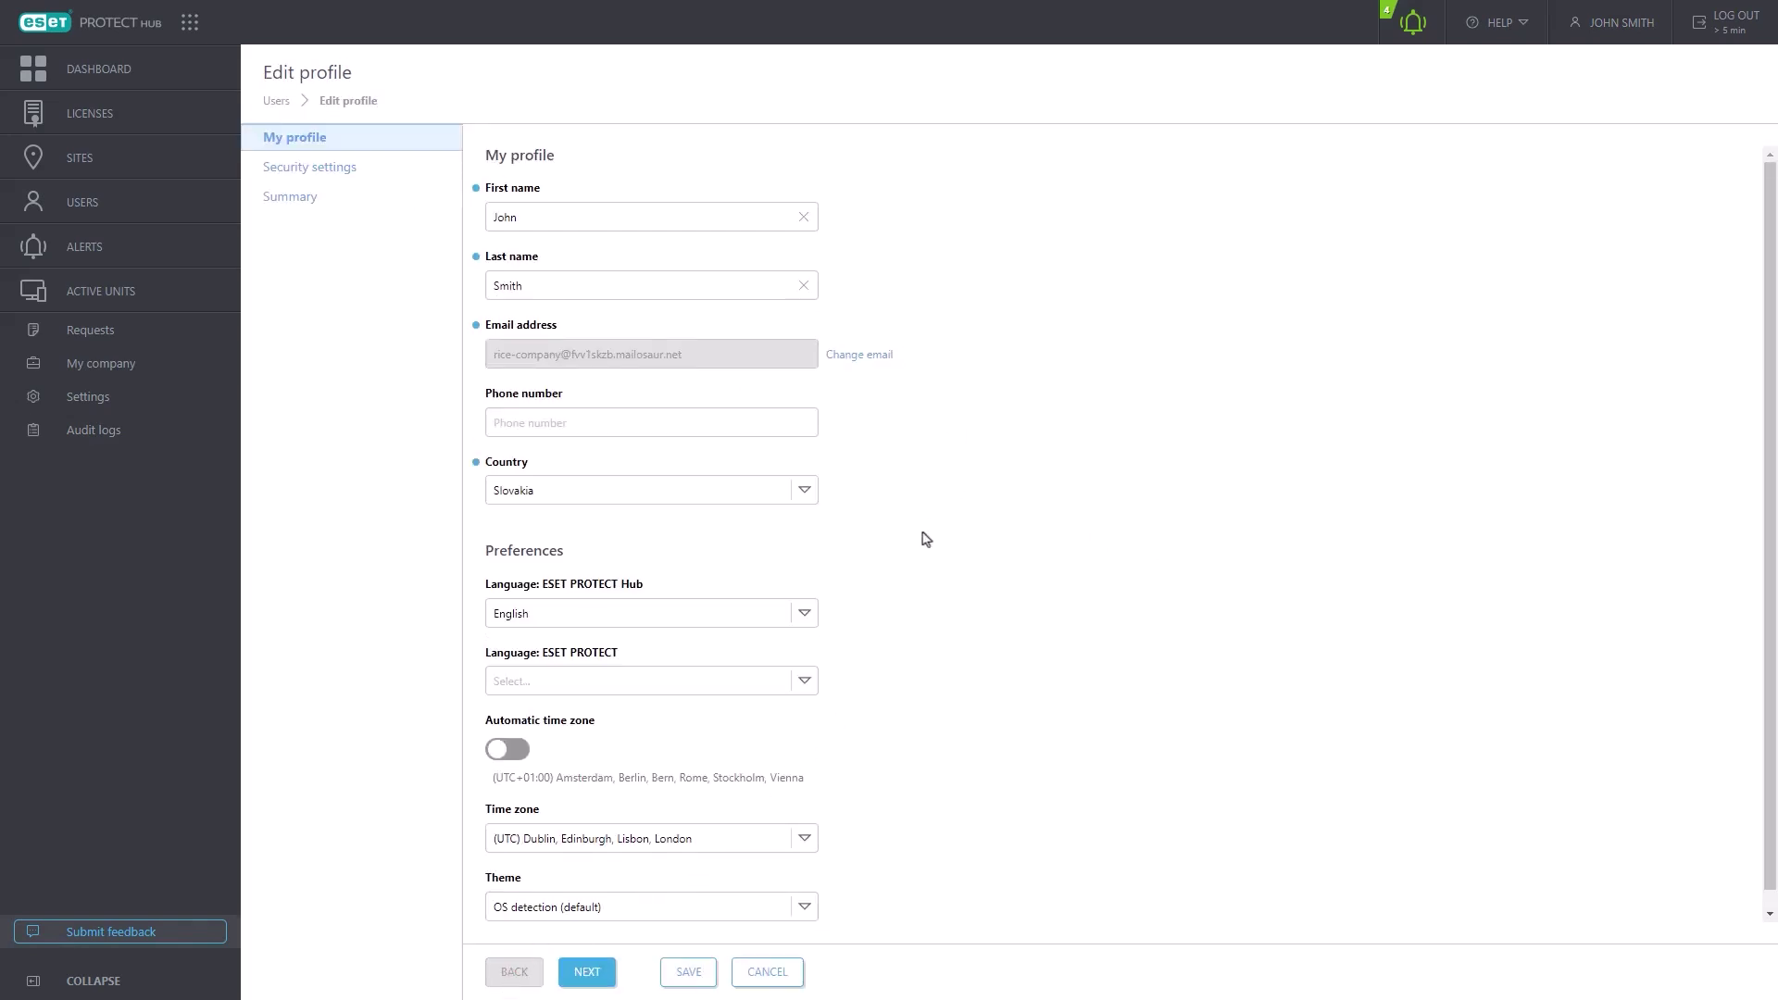
{"action": "left_click", "coordinate": [761, 972]}
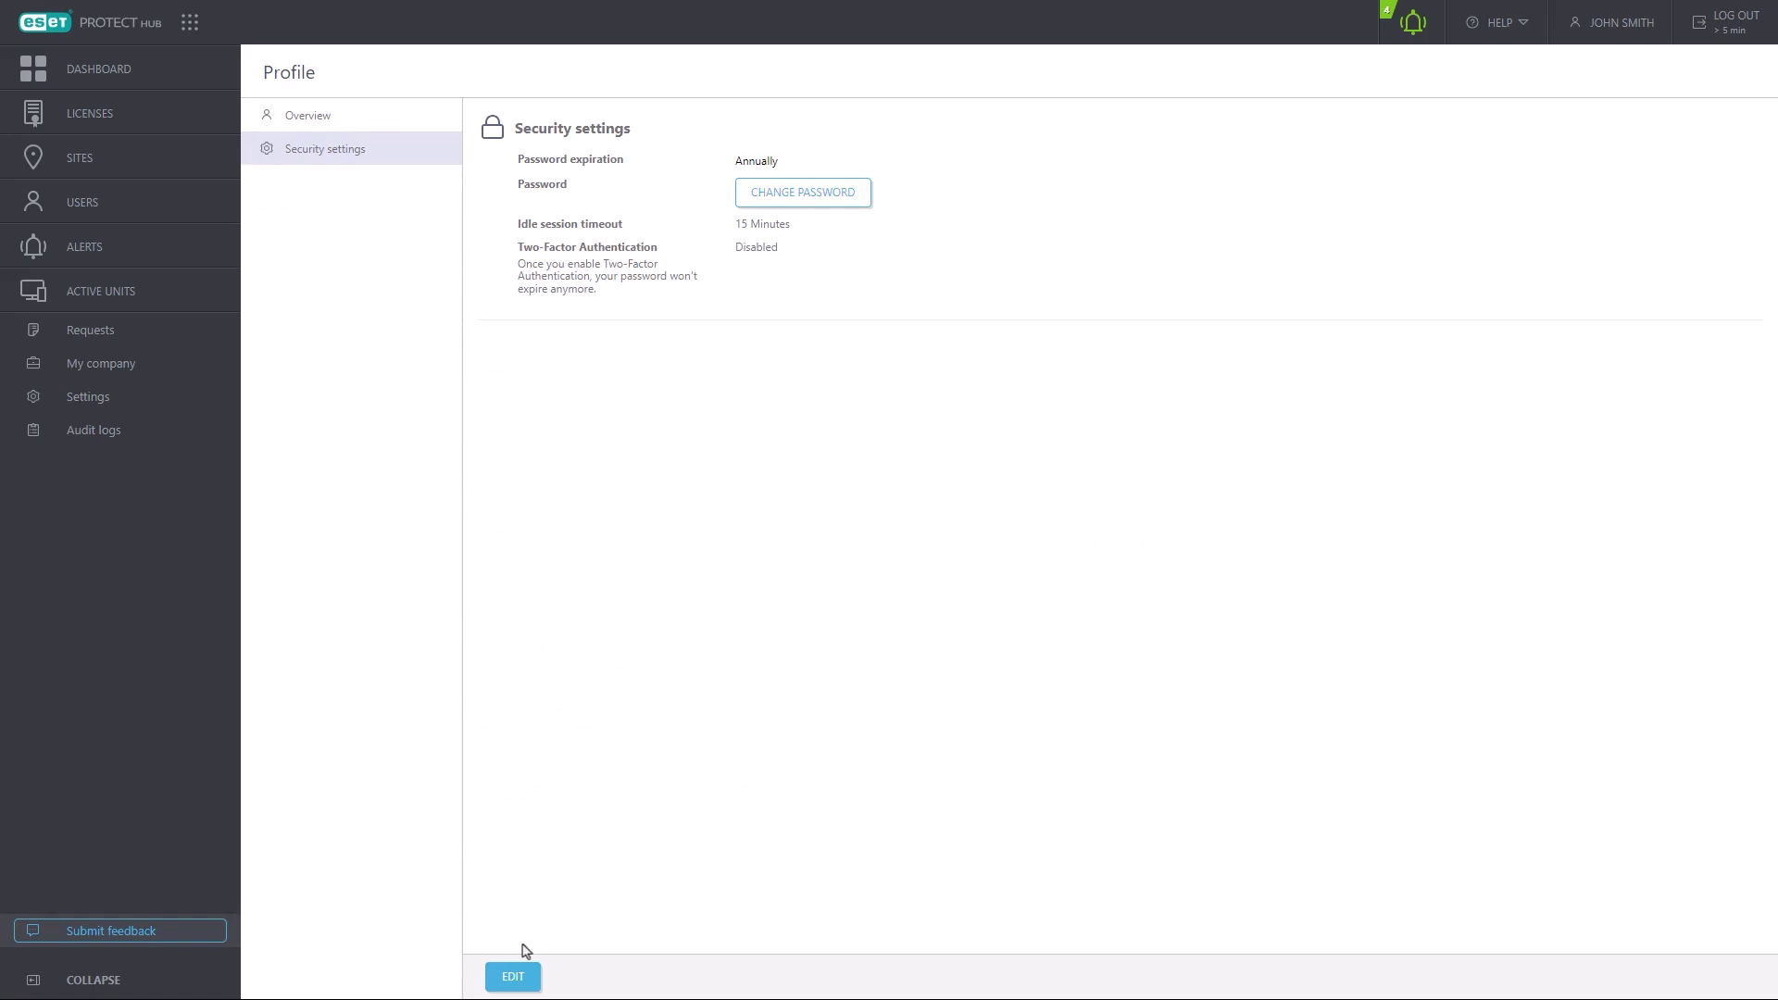
{"action": "left_click", "coordinate": [191, 22]}
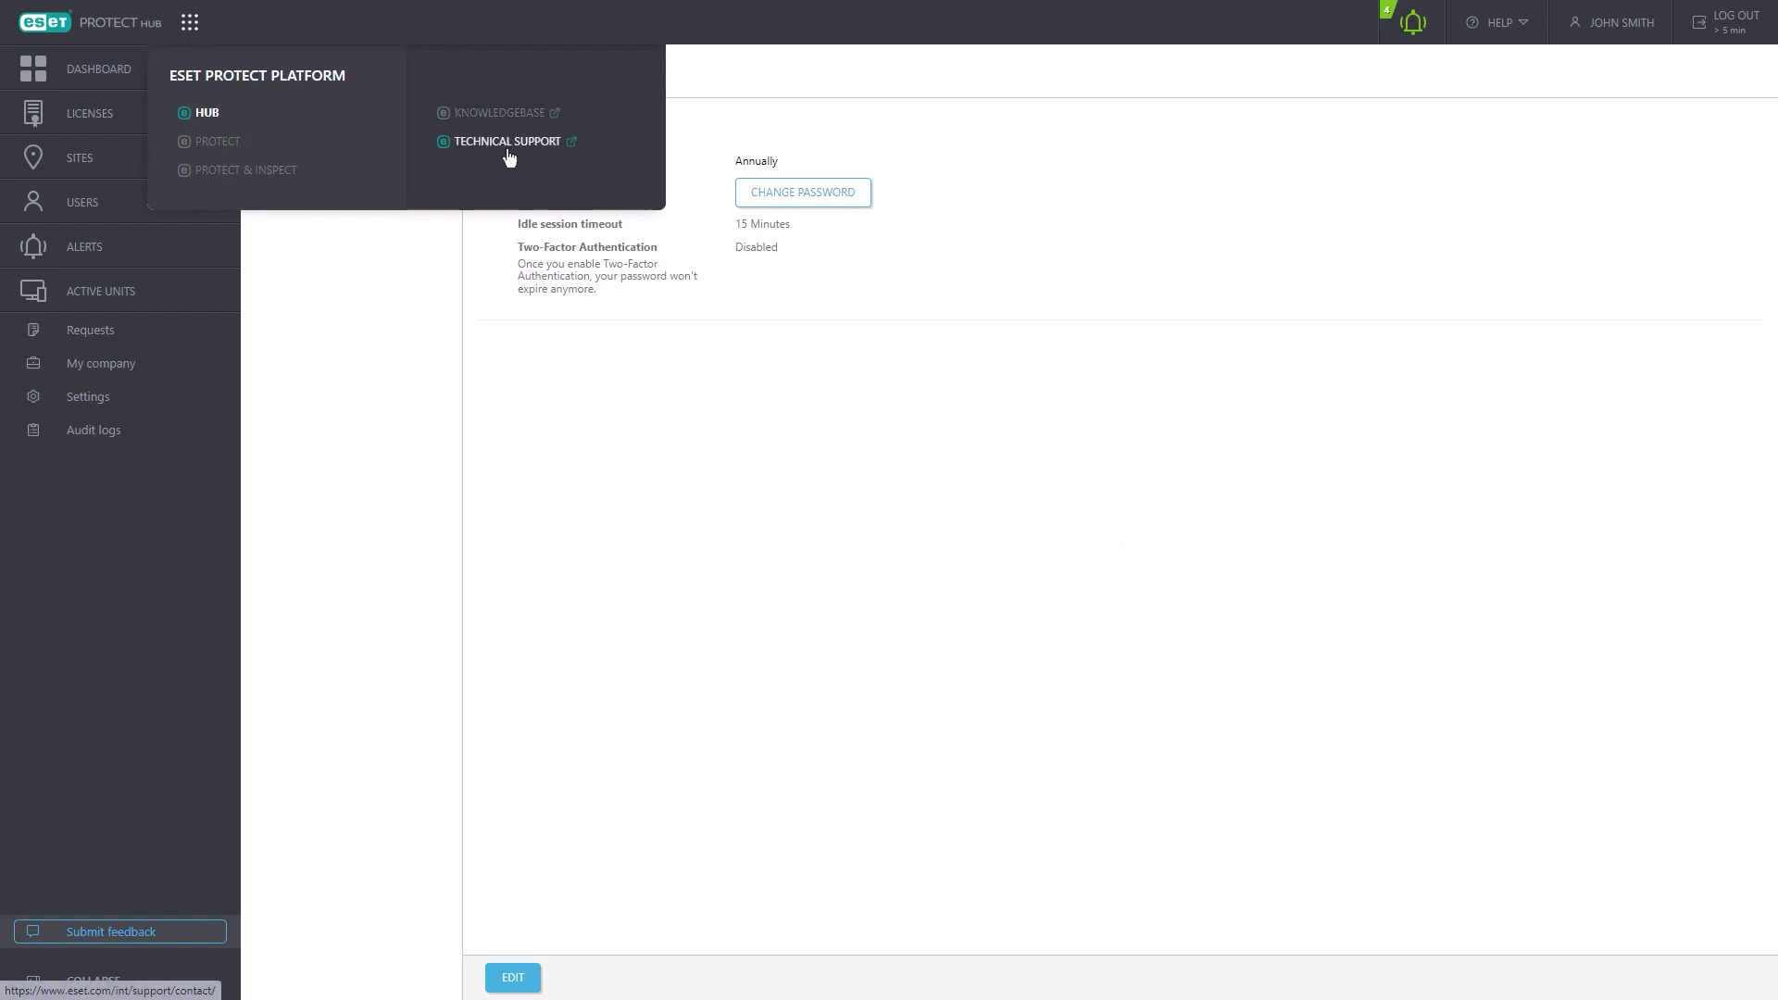
{"action": "left_click", "coordinate": [92, 69]}
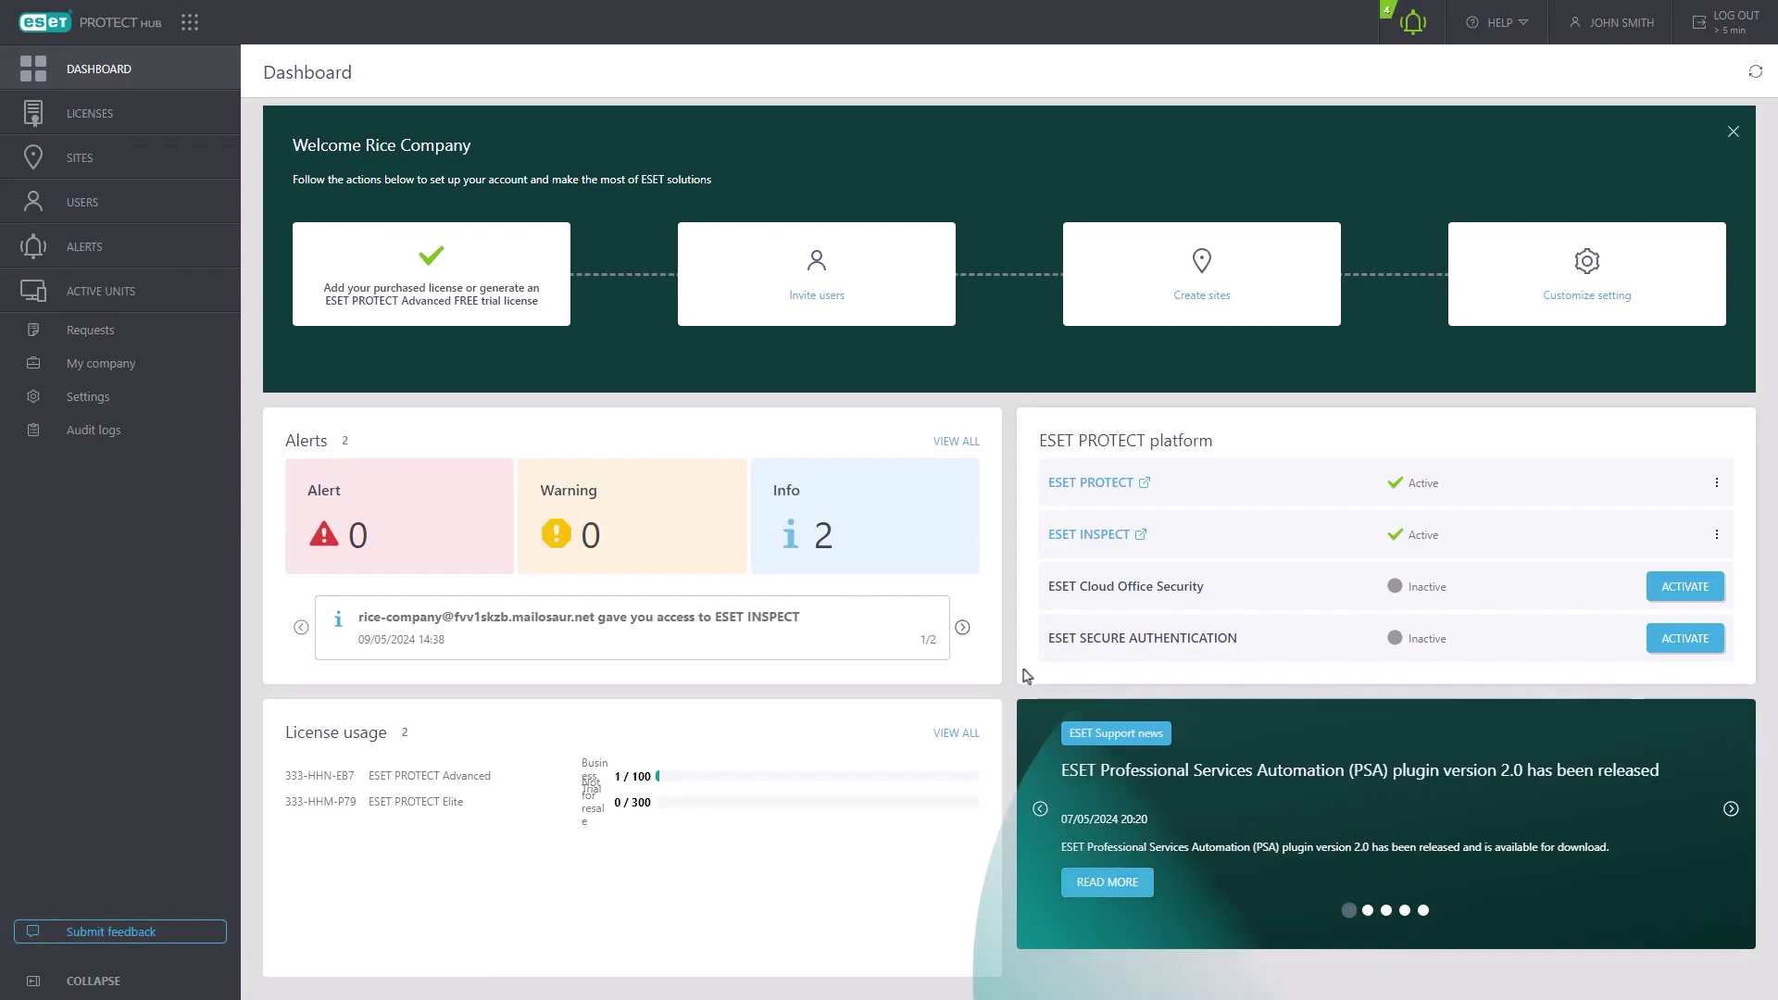